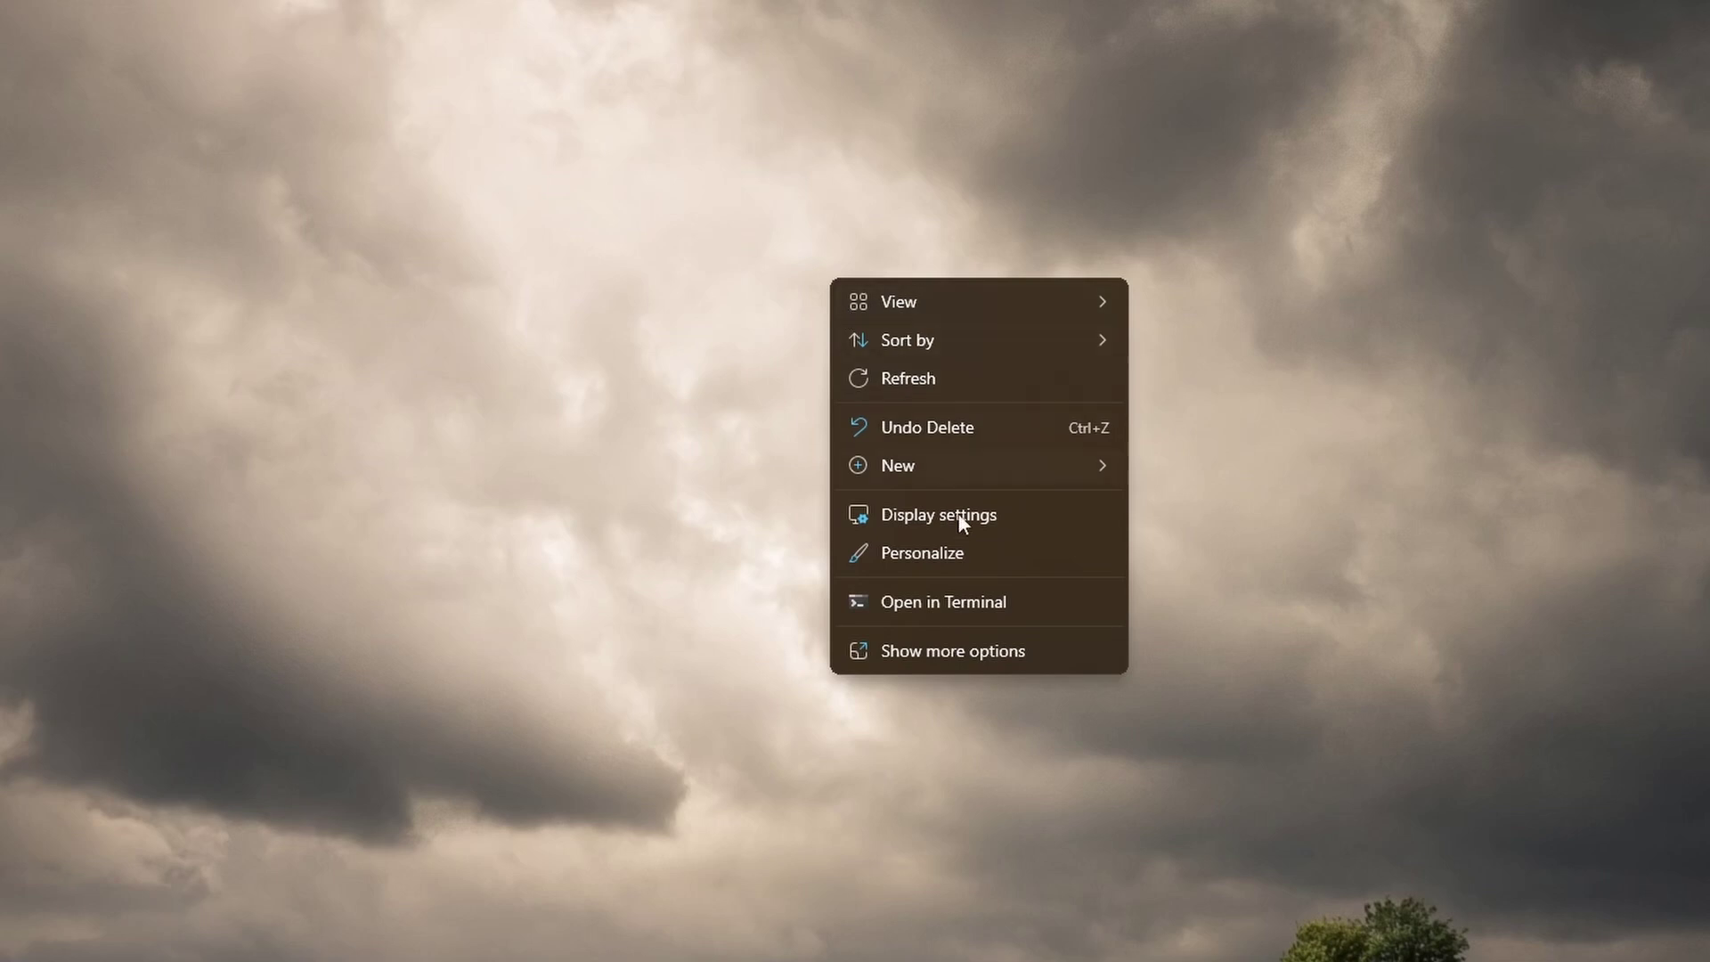
Step: Turn on all nine folders shown beside the Start menu's power button, from Settings through Personal folder, in the Personalization settings
left_click(929, 552)
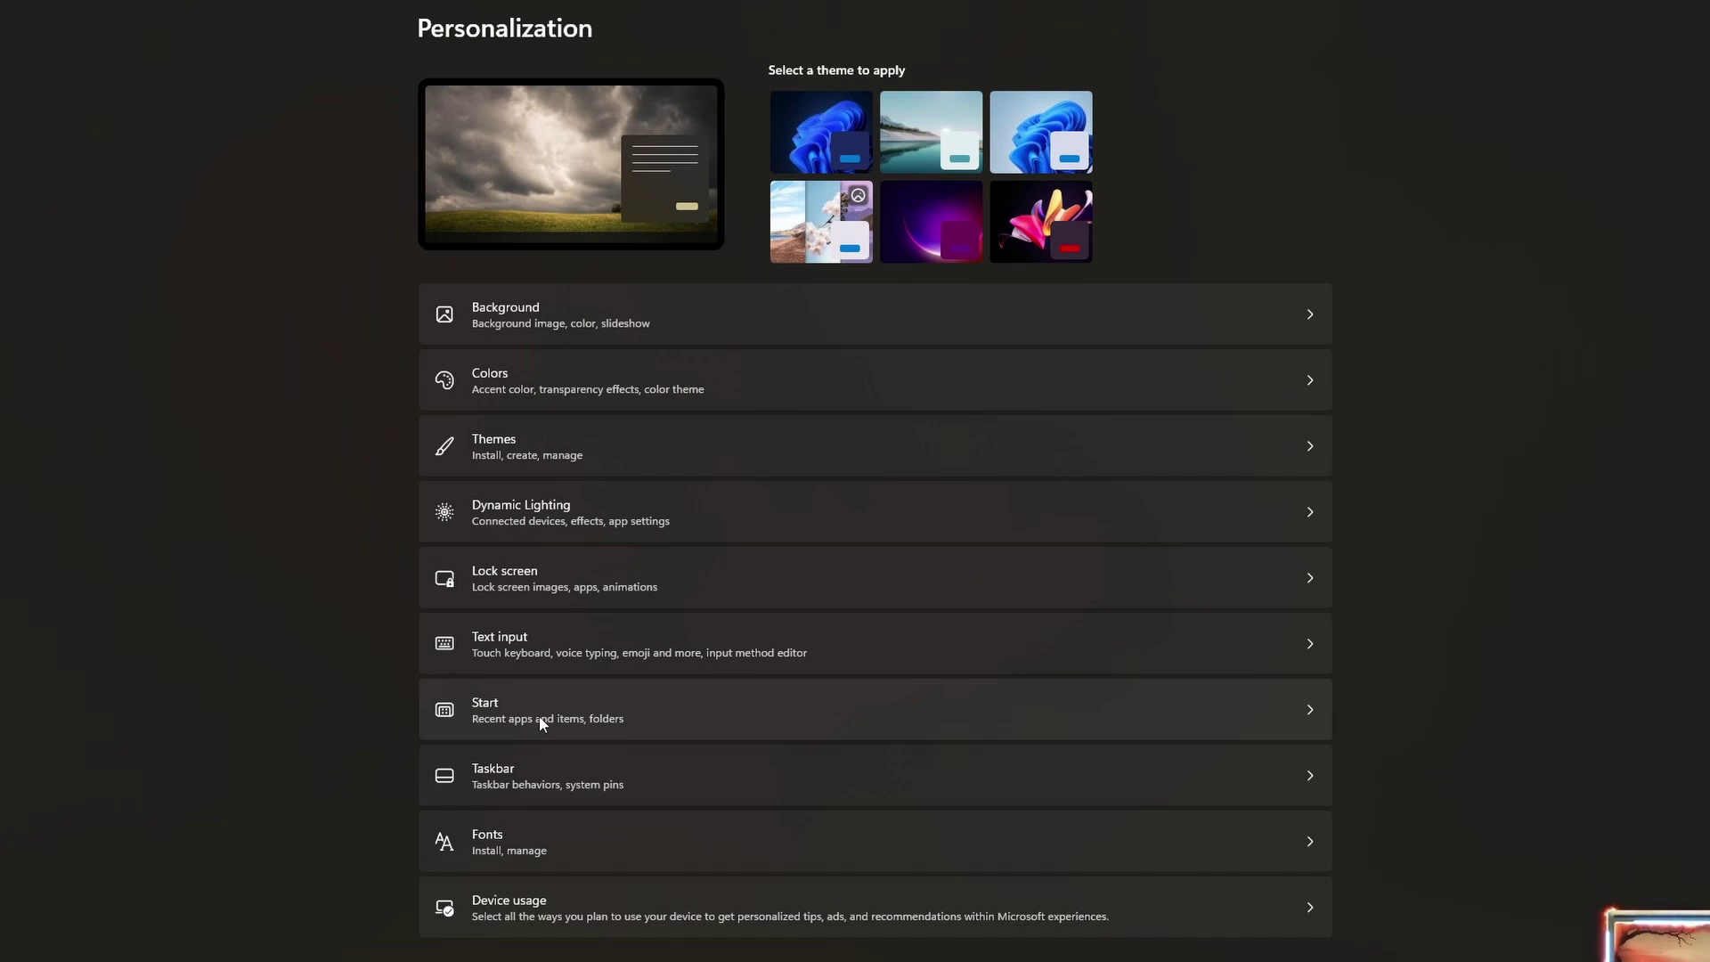
left_click(567, 710)
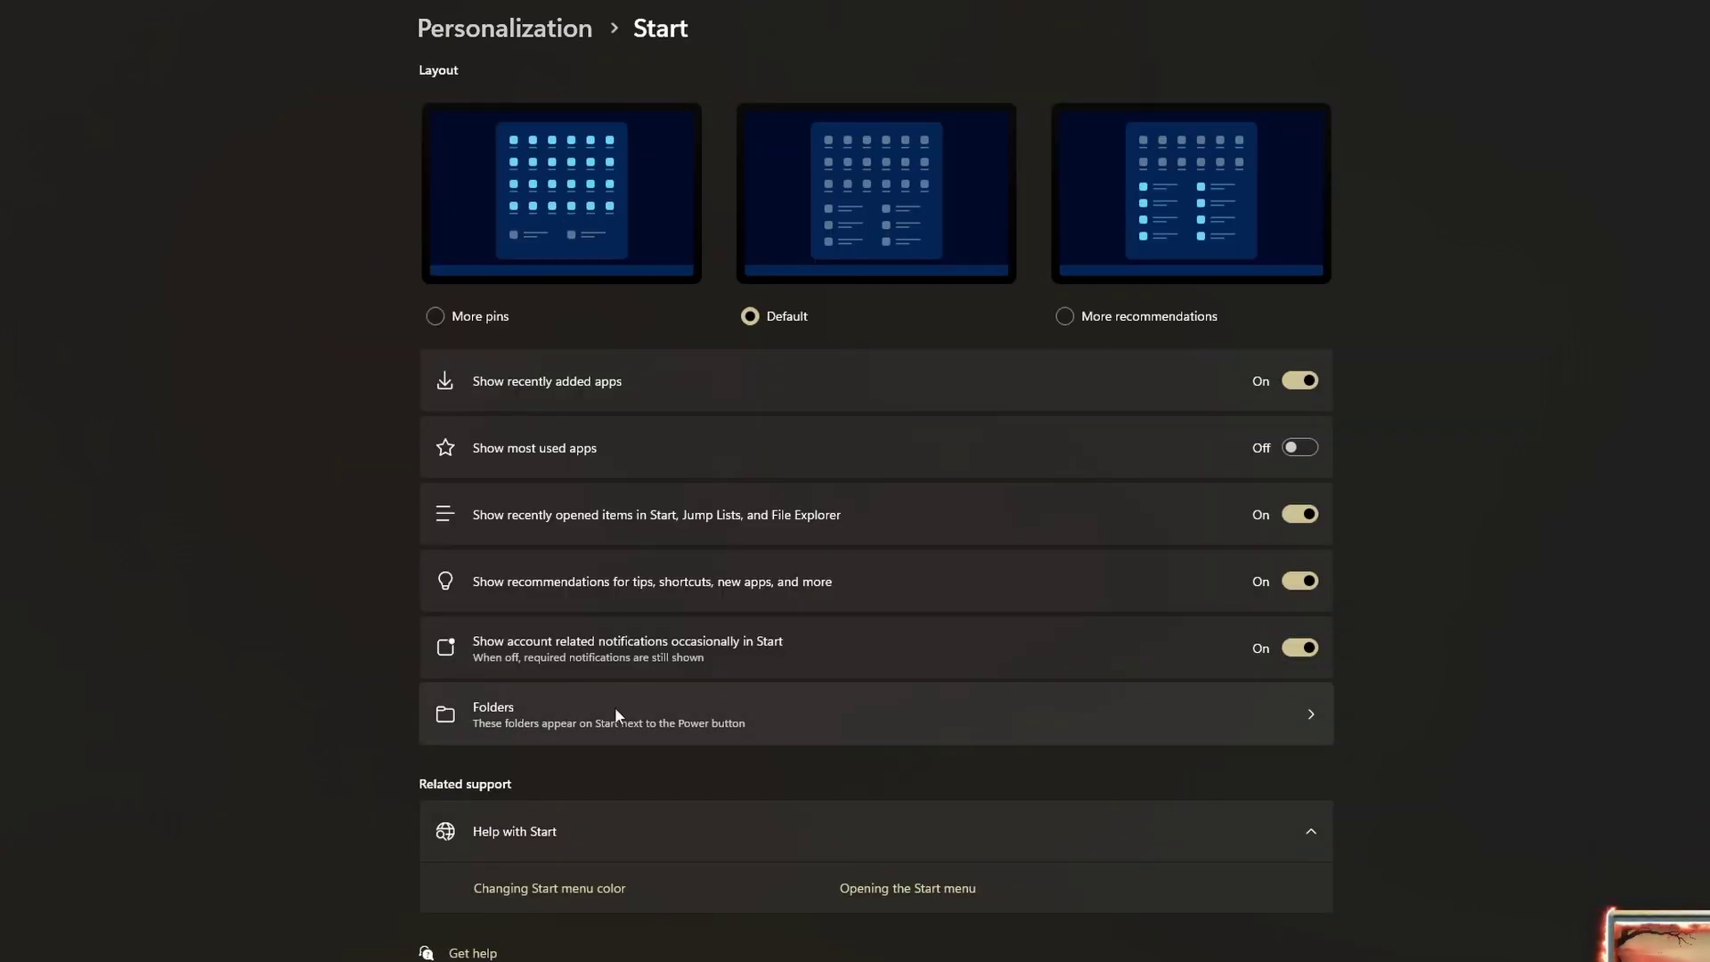
left_click(606, 717)
left_click(1301, 675)
left_click(1301, 608)
left_click(1301, 541)
left_click(1301, 475)
left_click(1301, 410)
left_click(1301, 341)
left_click(1301, 274)
left_click(1301, 208)
left_click(1301, 141)
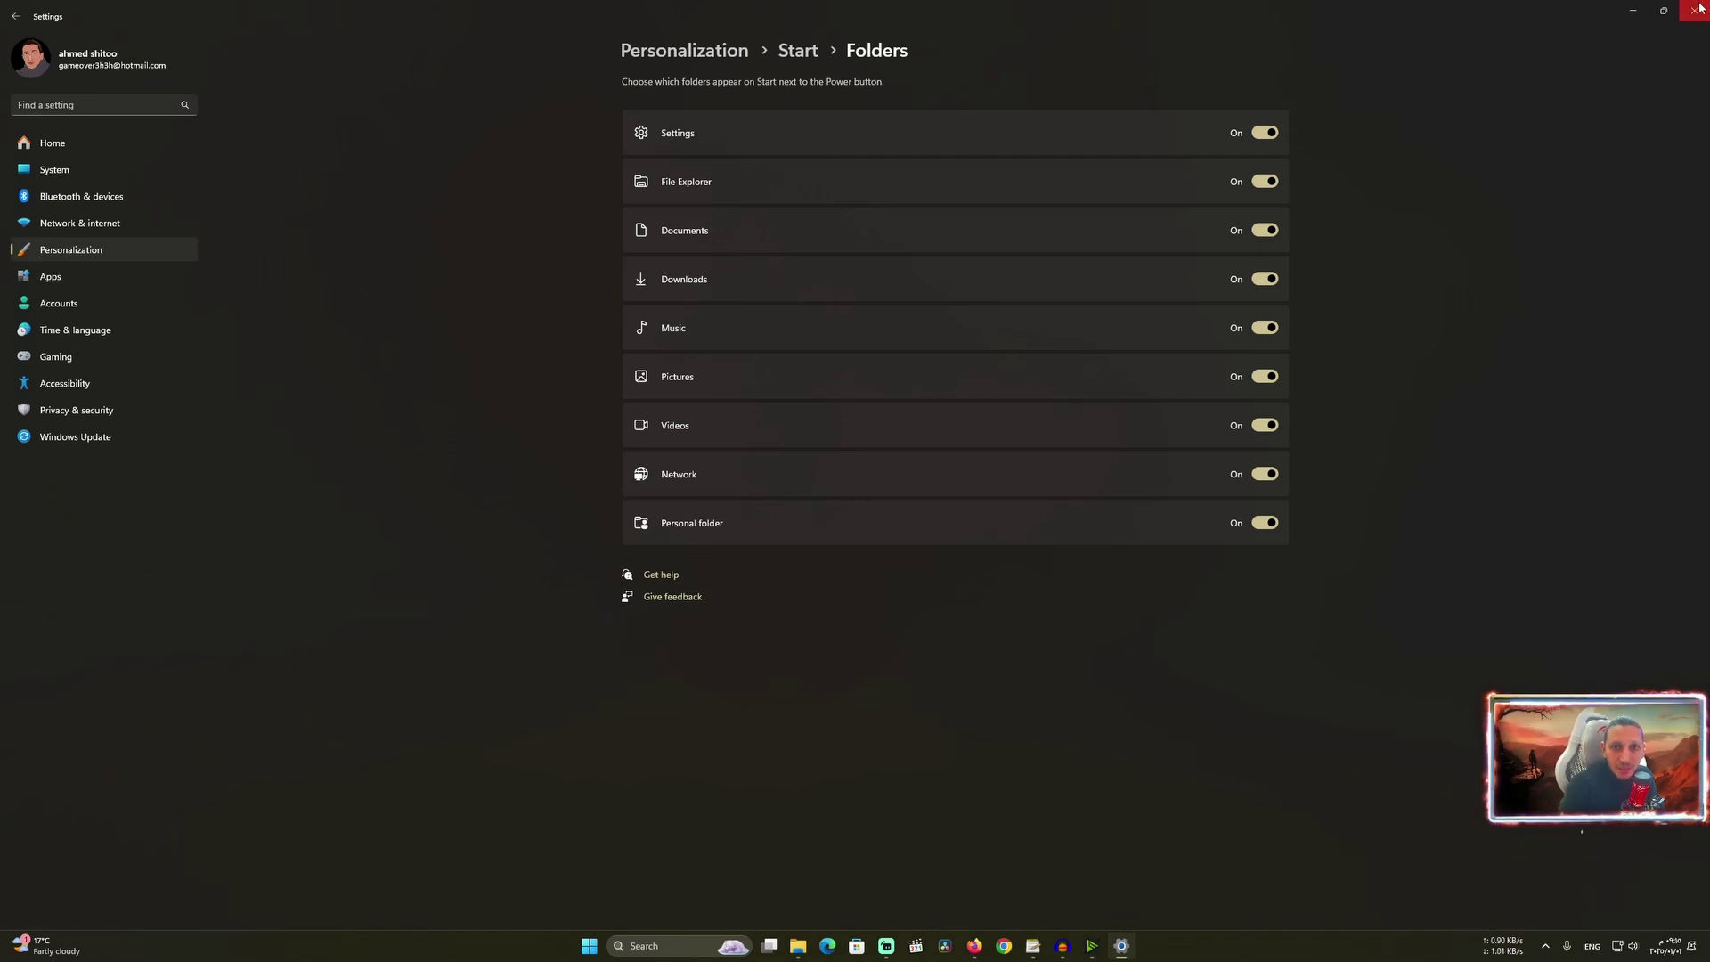
left_click(1698, 9)
left_click(603, 949)
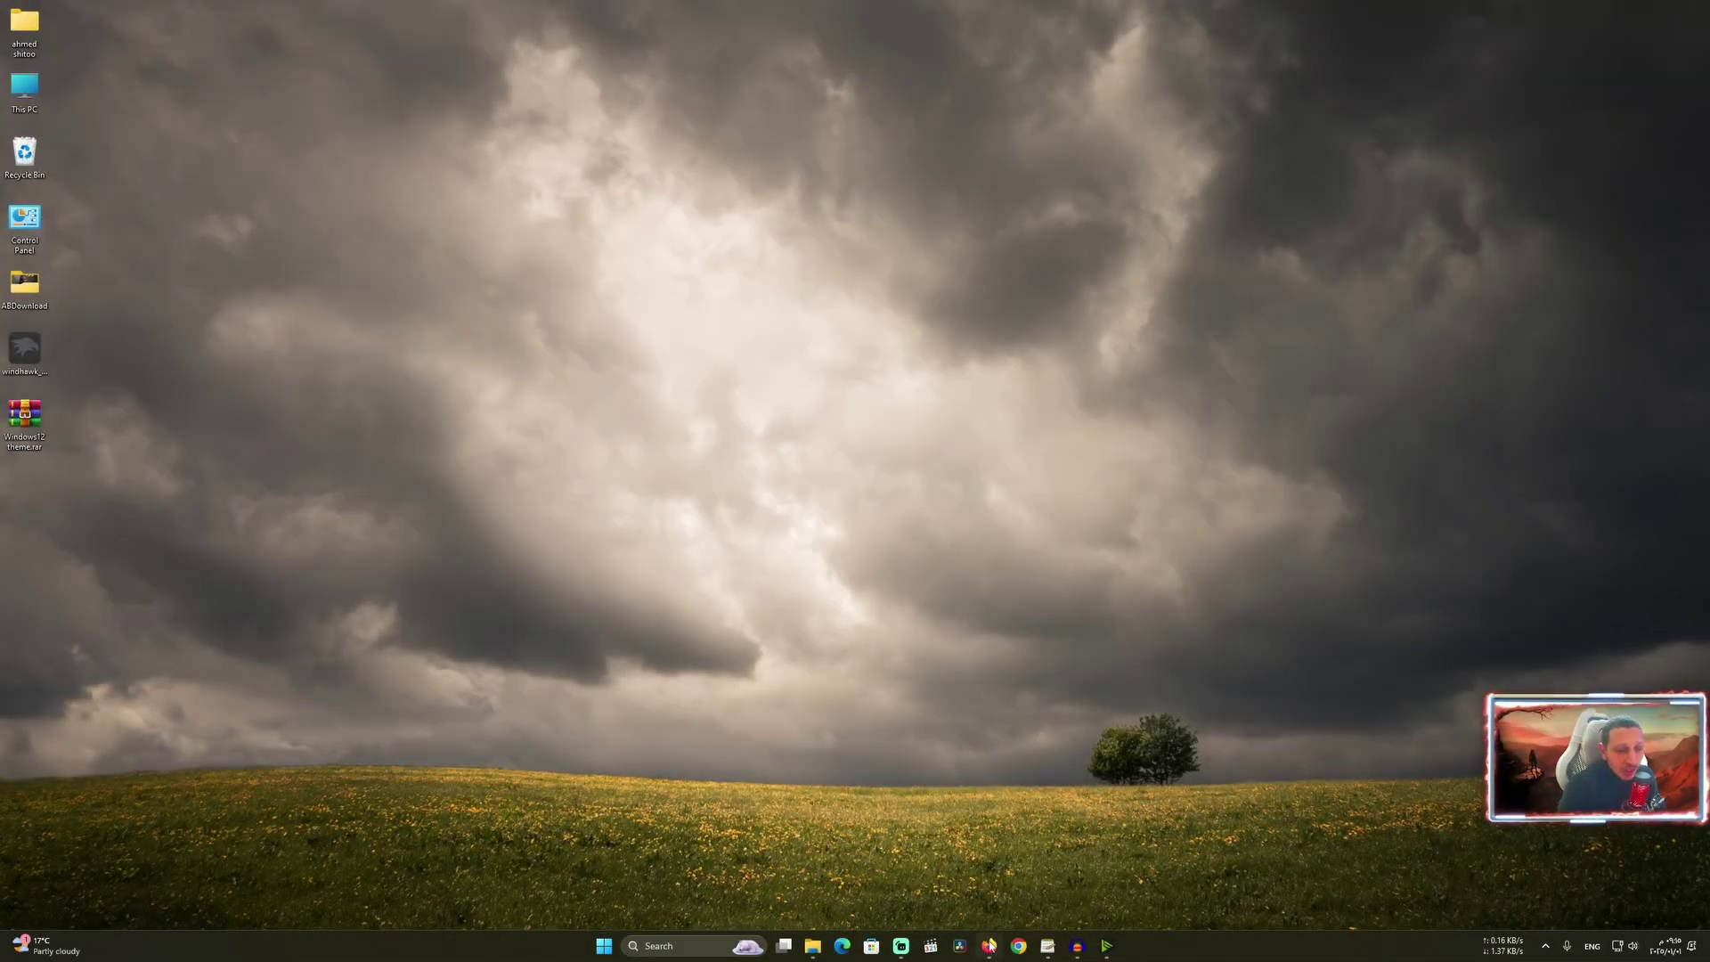
Step: Install Windhawk by running windhawk_setup.exe as administrator with English and the standard installation, and launch it when setup completes
left_click(990, 945)
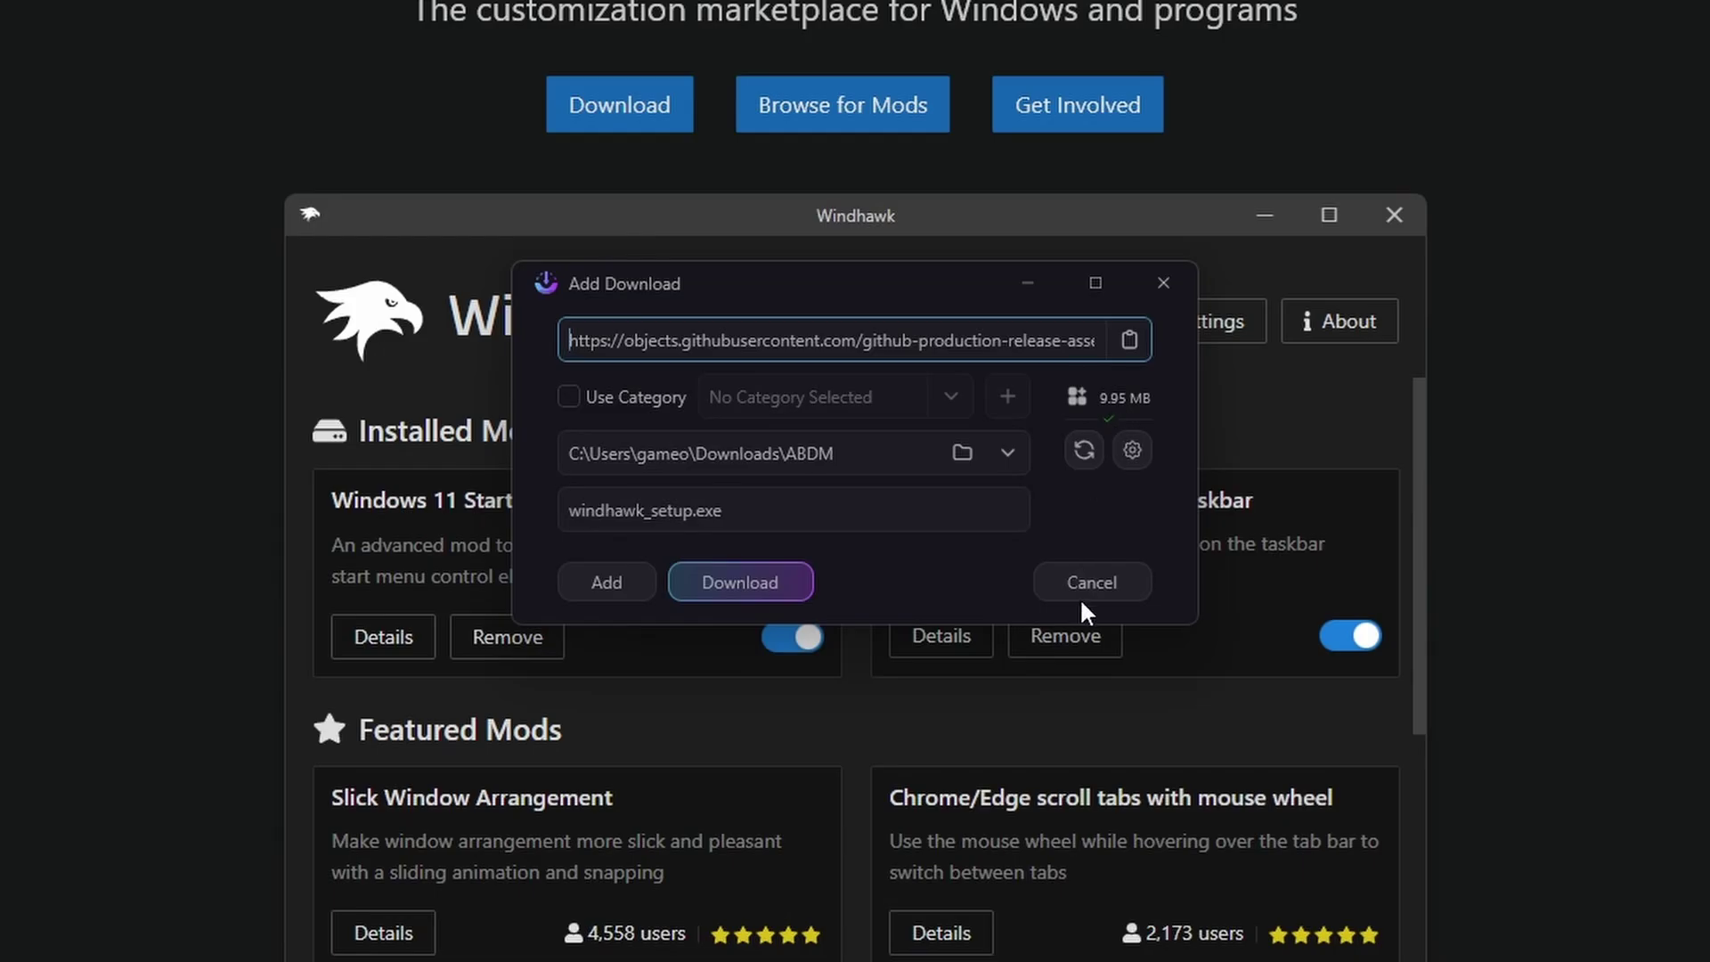
left_click(1093, 579)
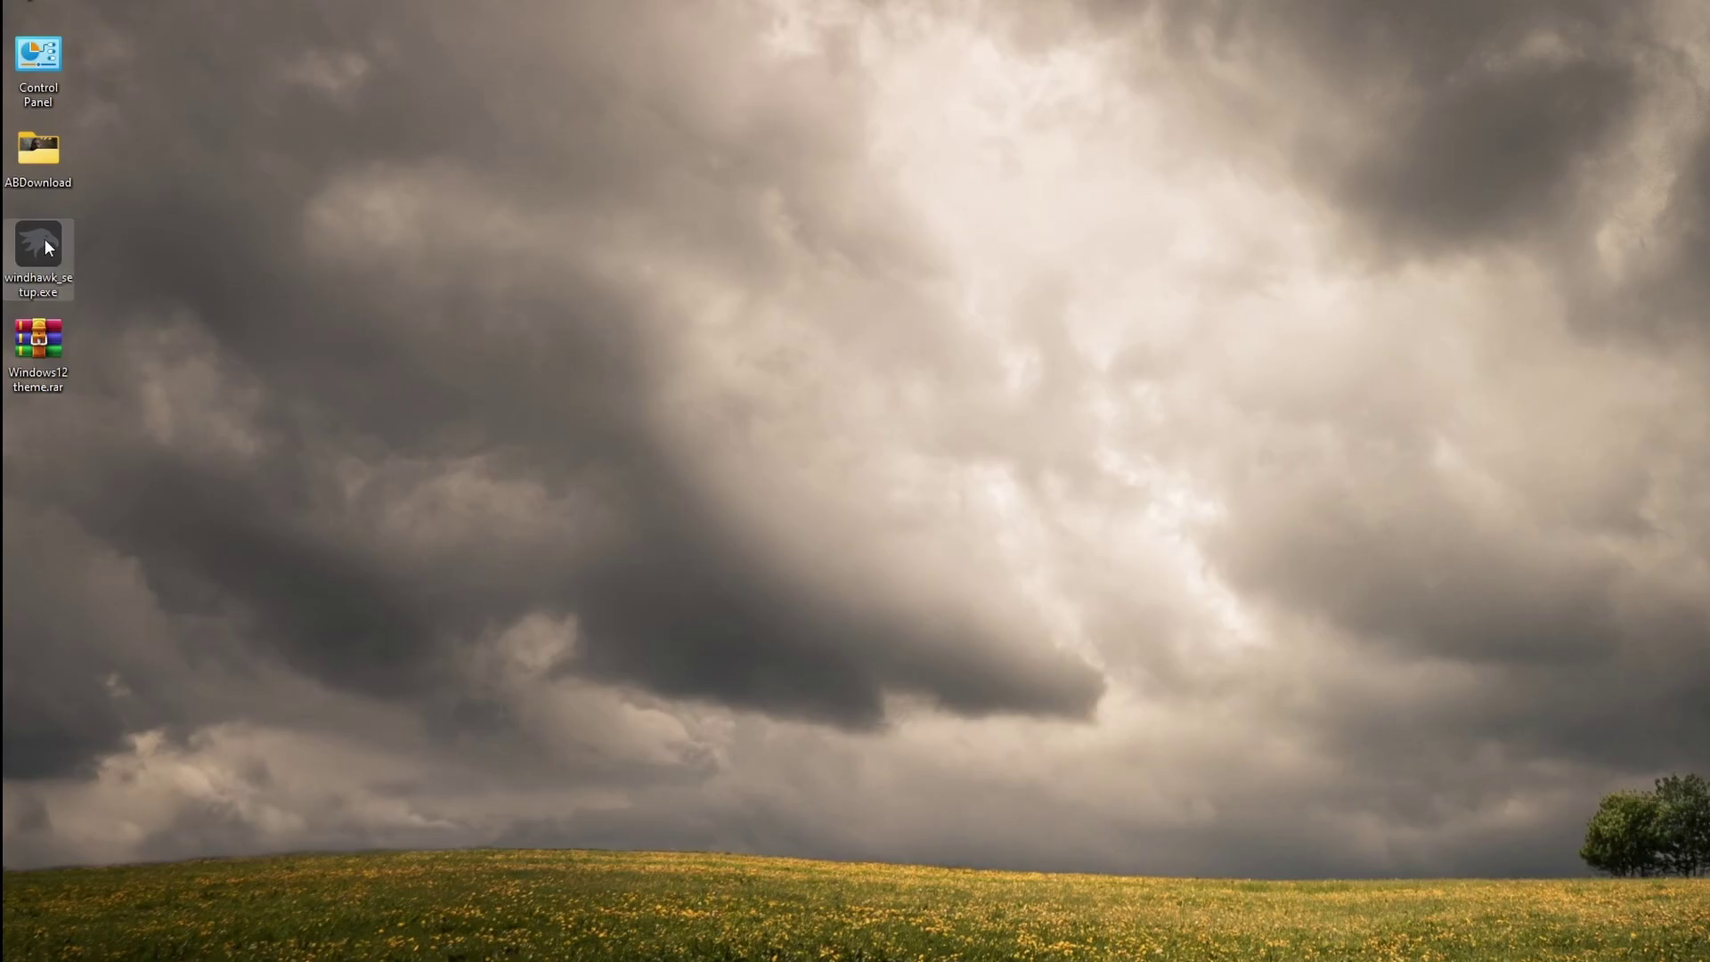
right_click(45, 239)
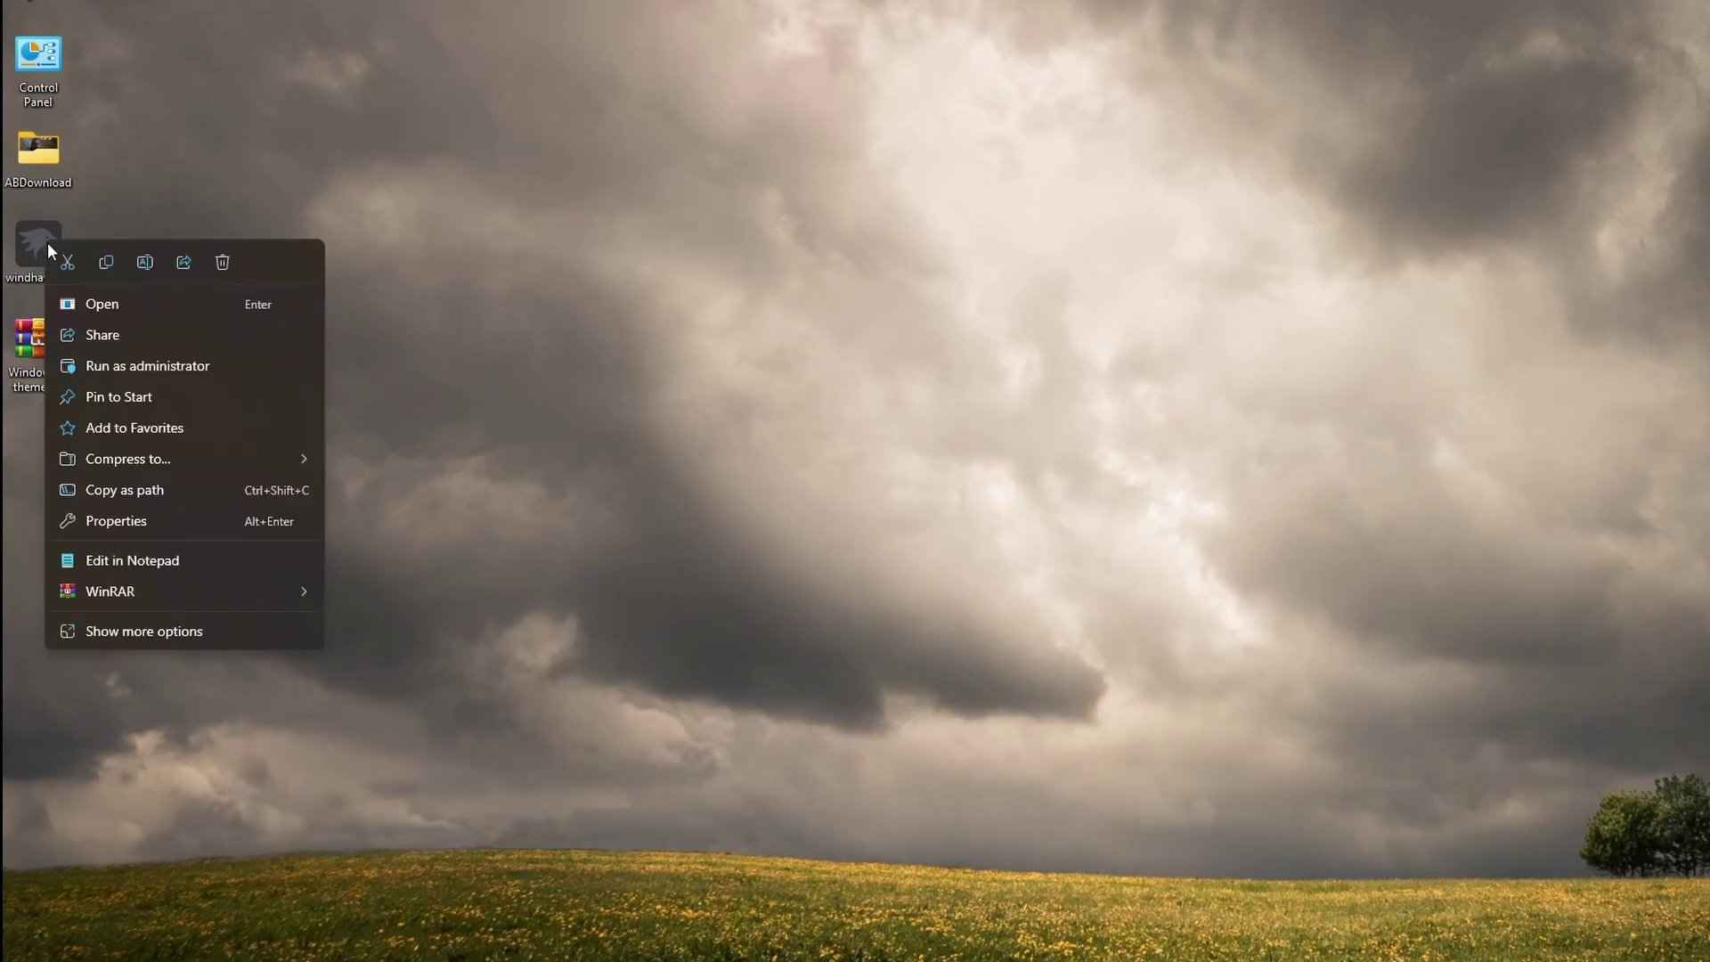
left_click(151, 367)
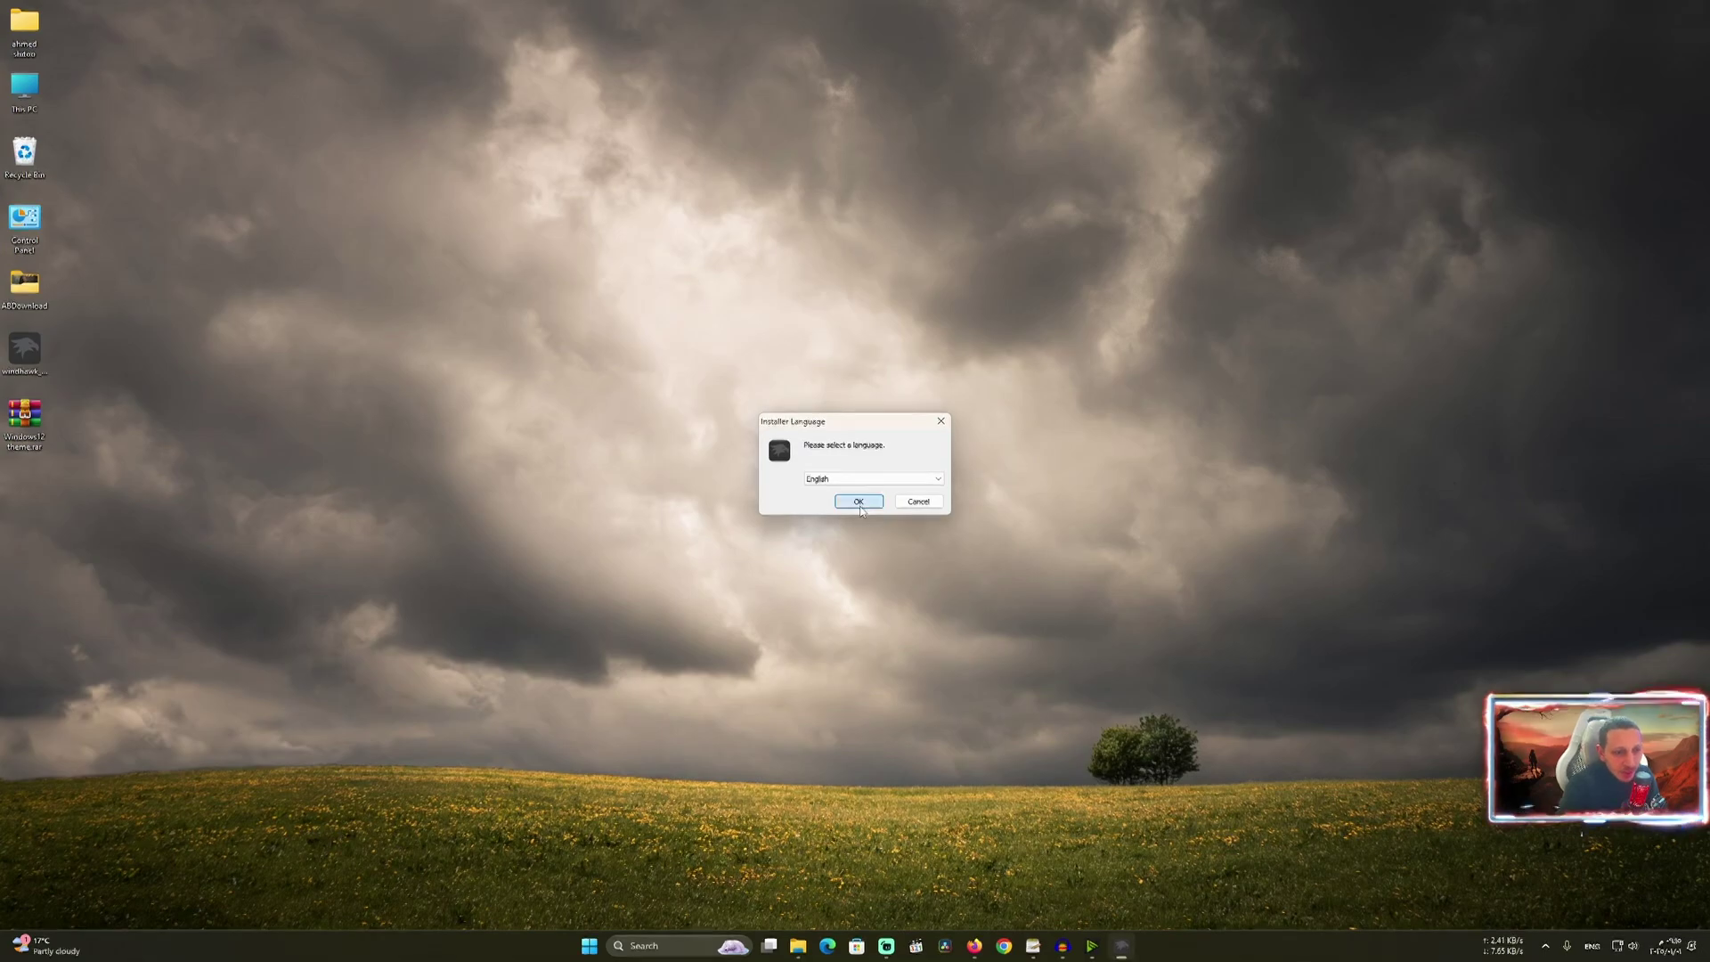
left_click(861, 506)
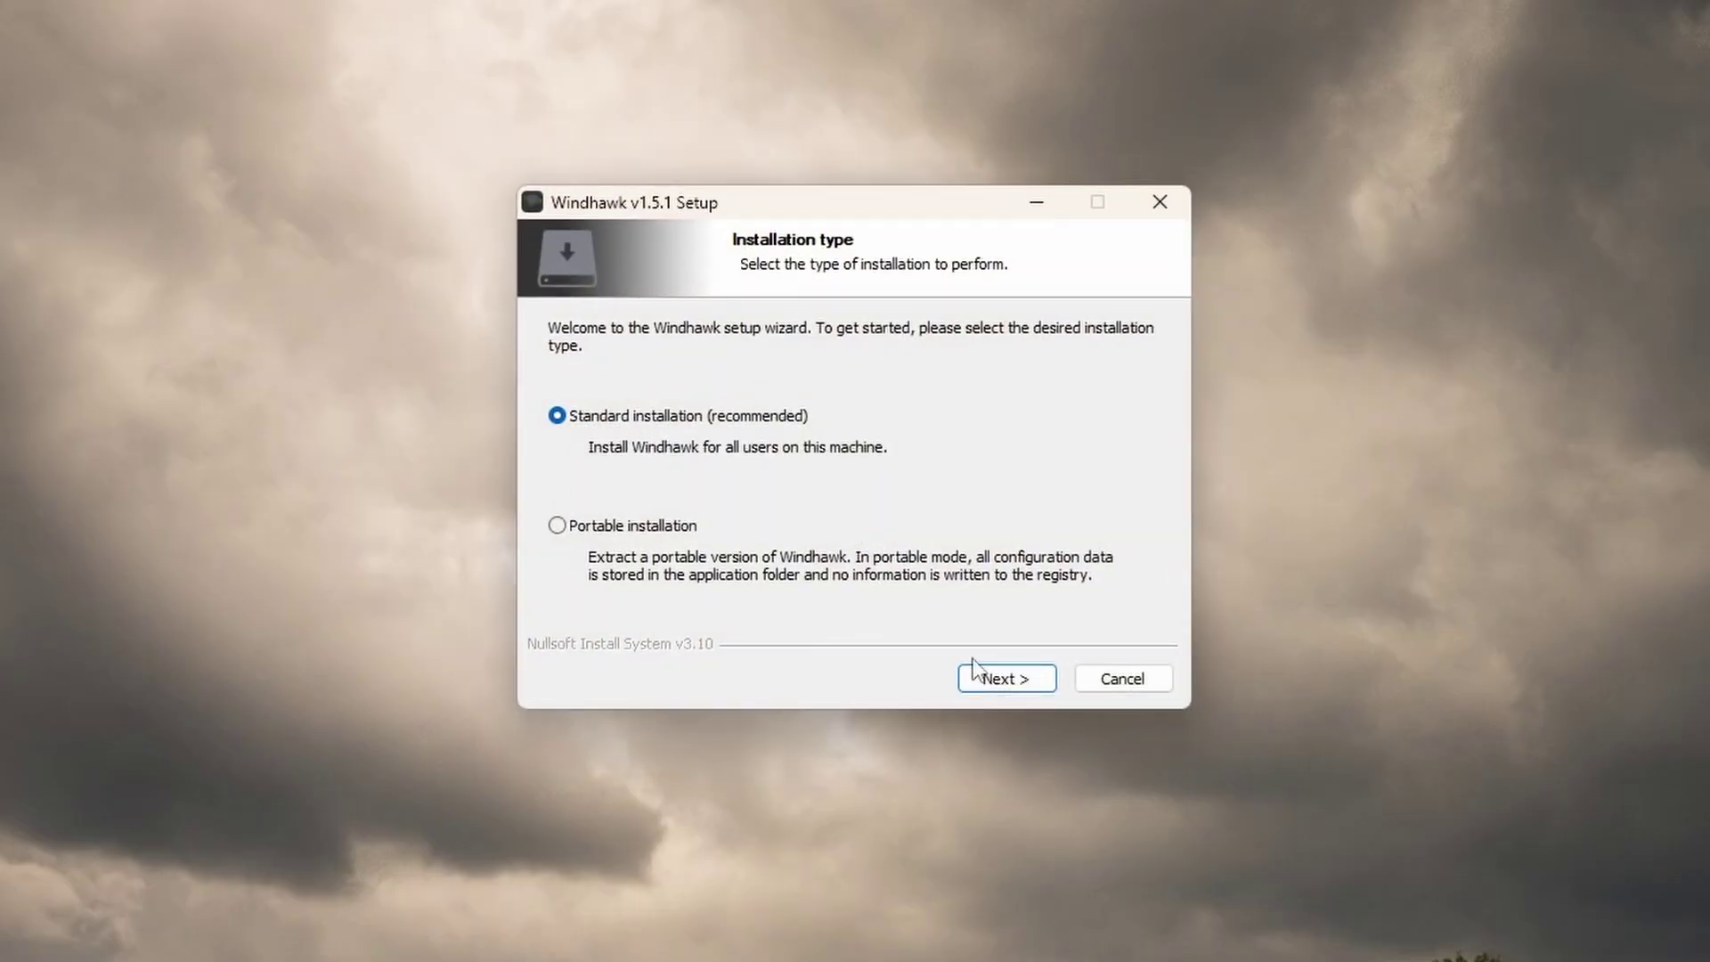
left_click(1006, 679)
left_click(1010, 685)
left_click(1010, 682)
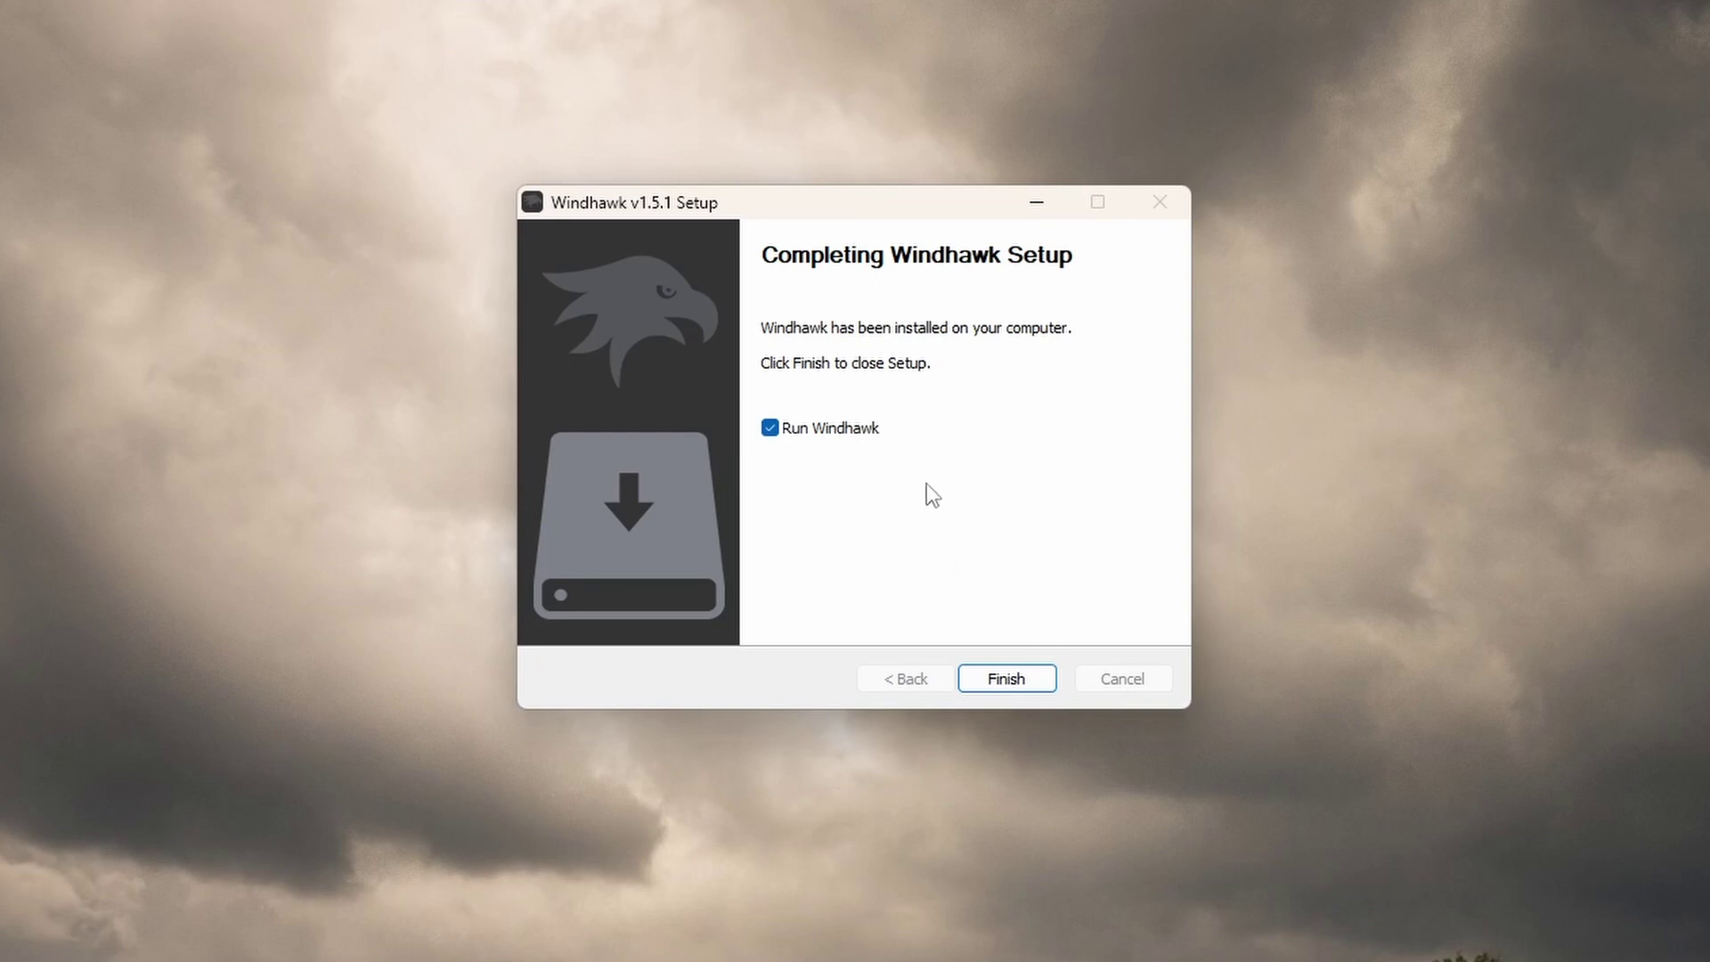
left_click(1018, 681)
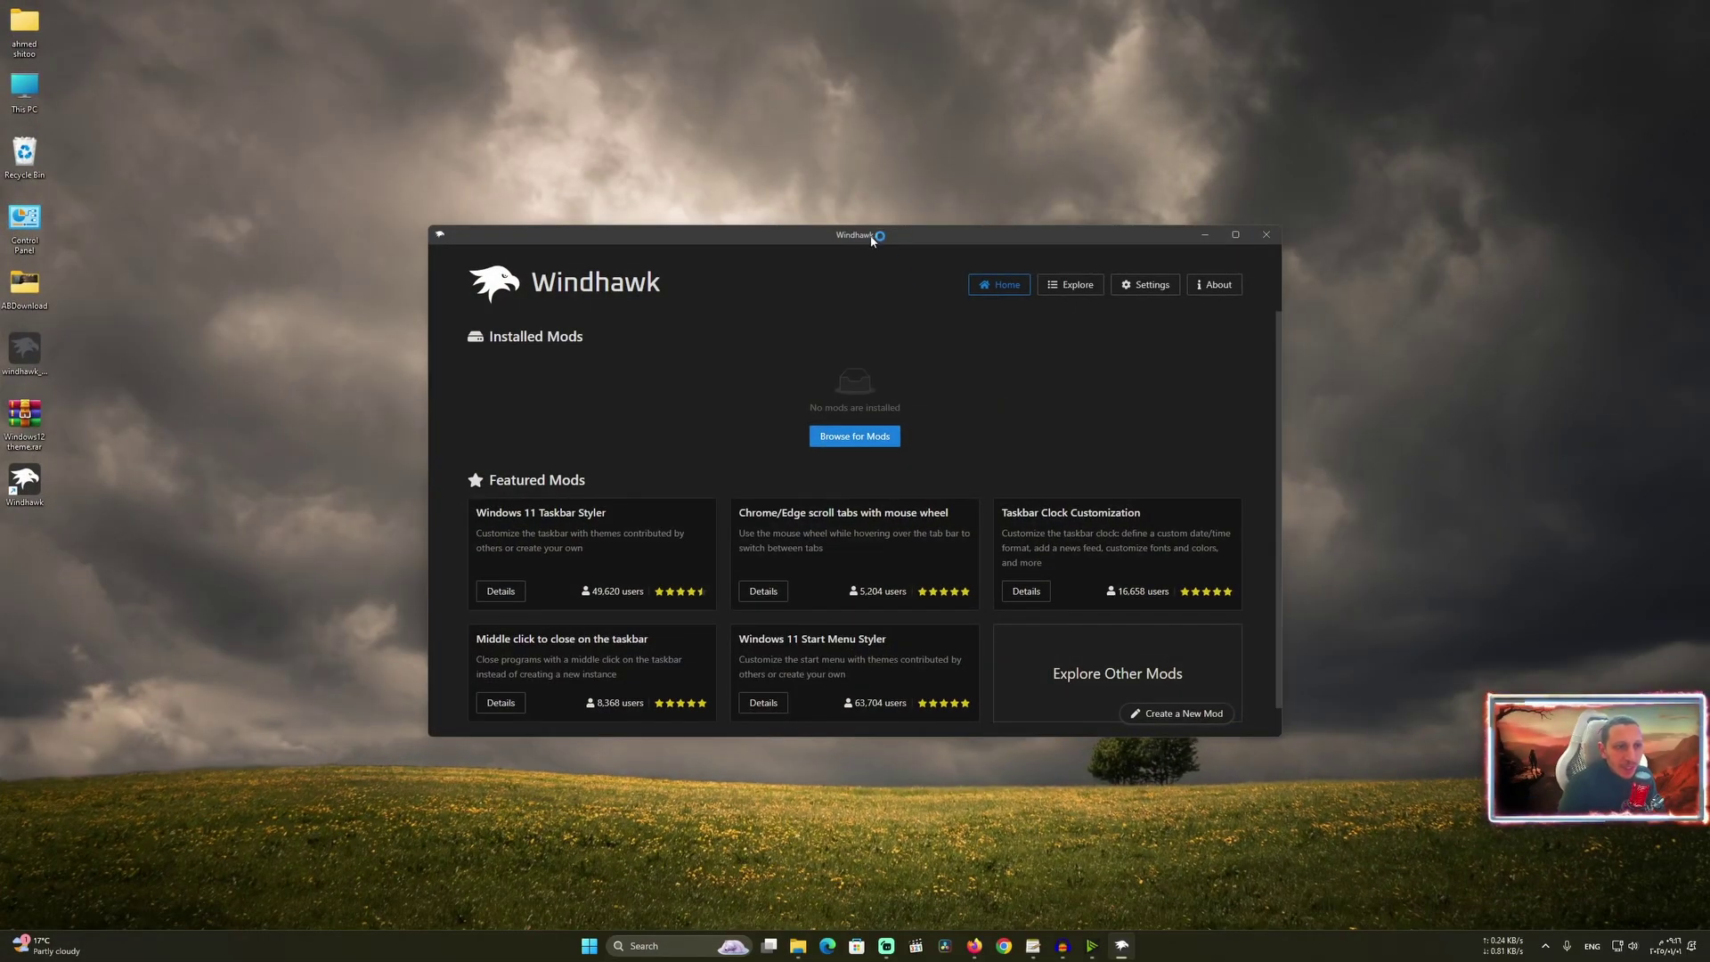
left_click_drag(872, 239, 955, 227)
Step: Switch to Firefox and view the MediaFire download page for the Windows12 theme archive
left_click(975, 944)
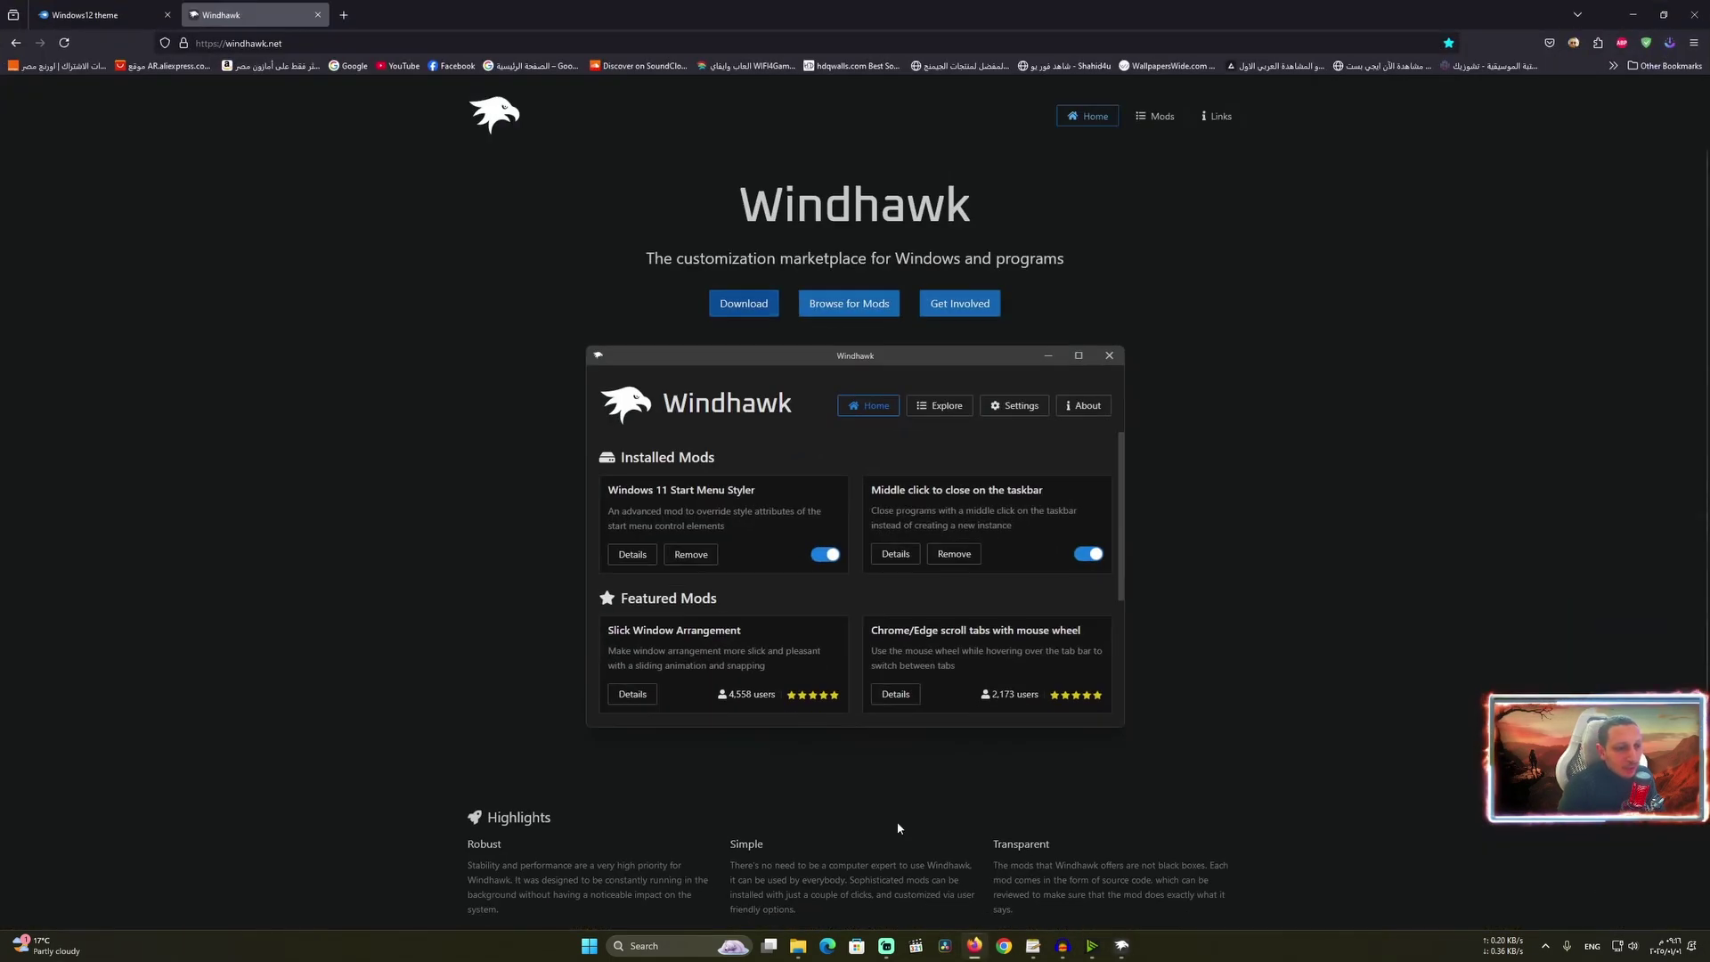
left_click(105, 15)
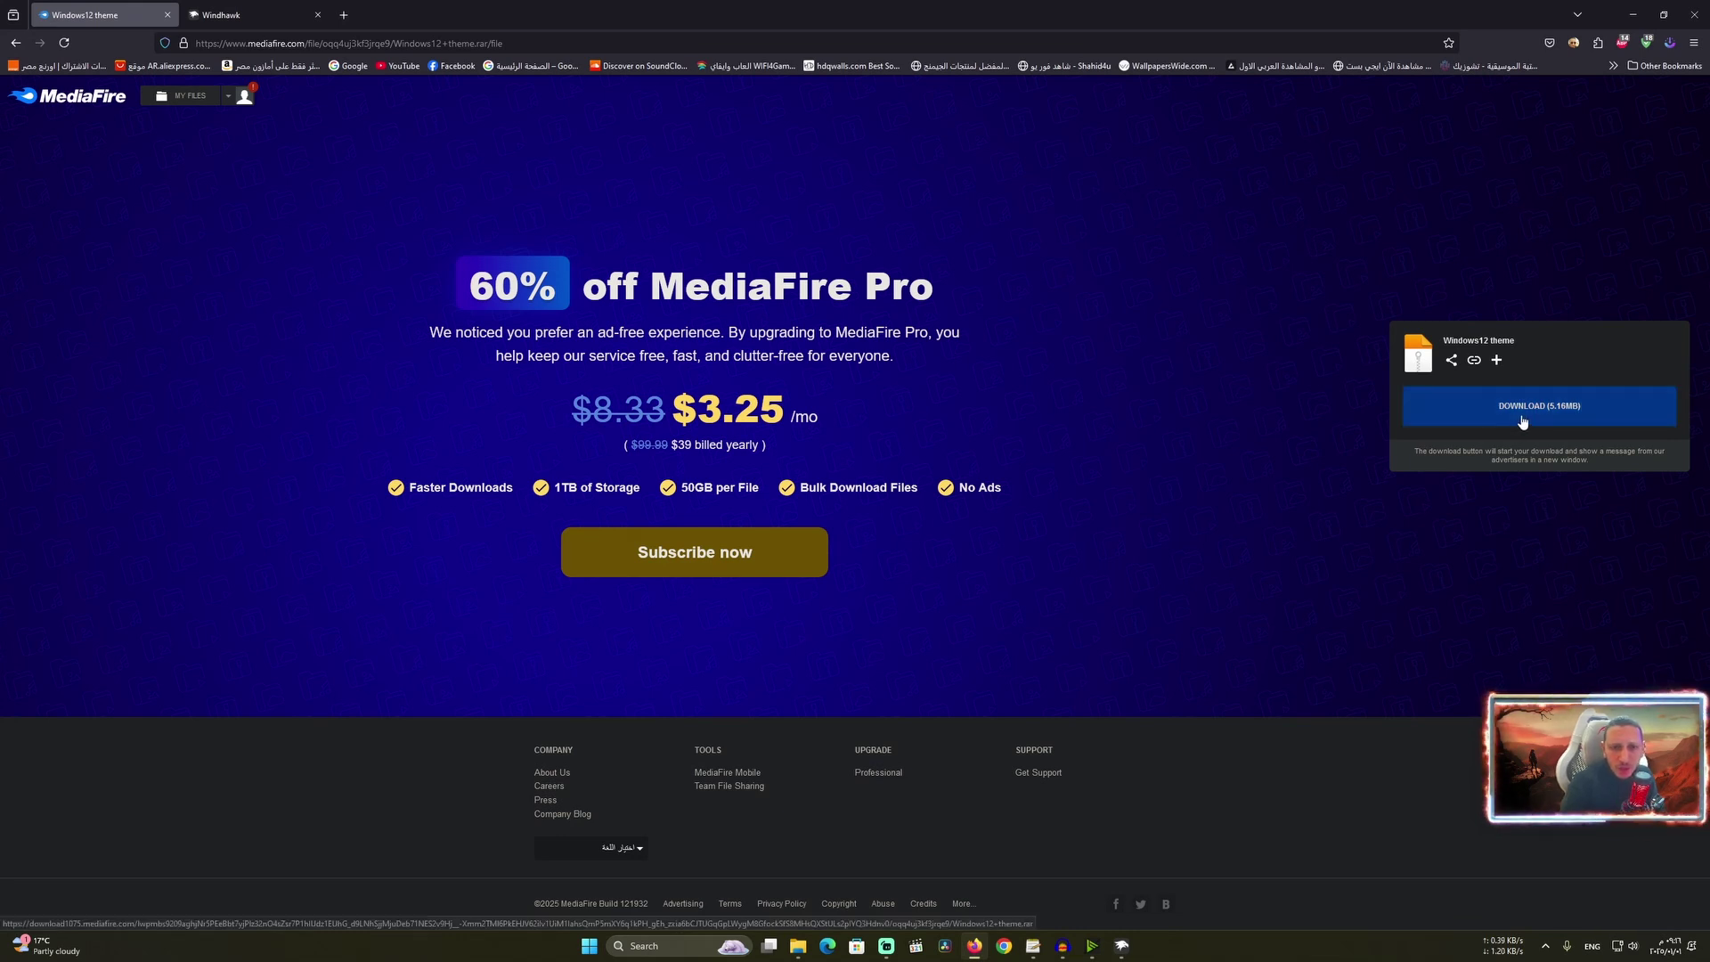
left_click(1633, 14)
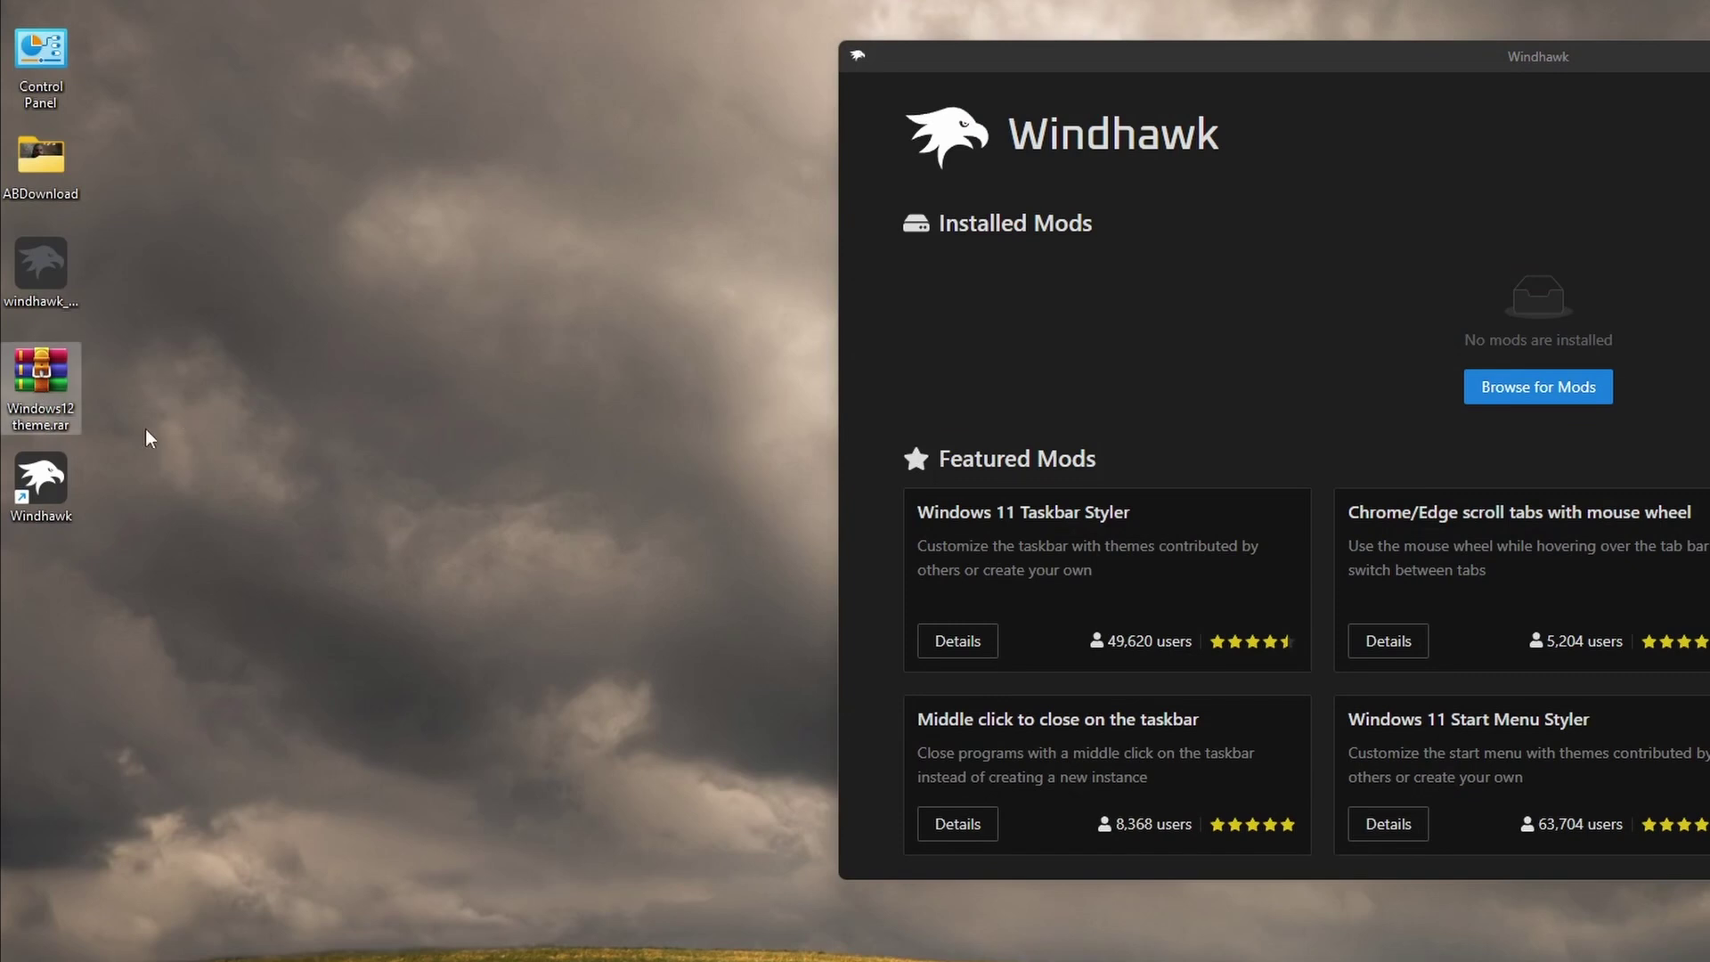
Step: Extract Windows12 theme.rar into its own folder on the desktop with WinRAR
right_click(42, 379)
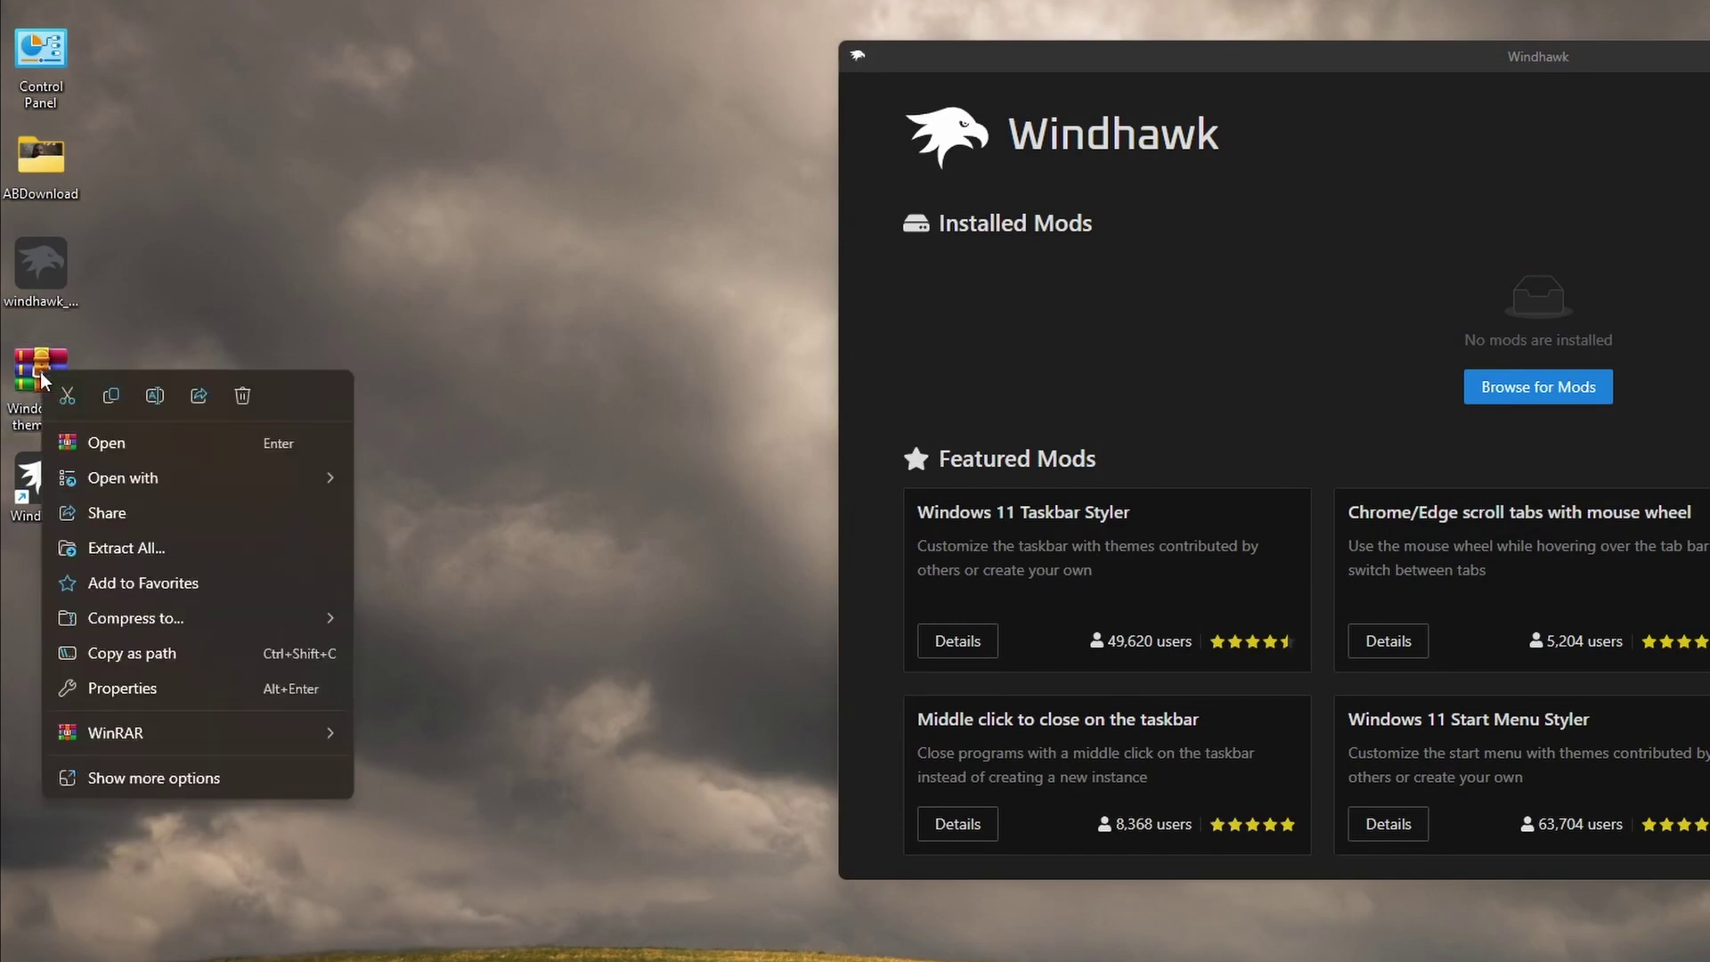
mouse_move(349, 730)
left_click(468, 780)
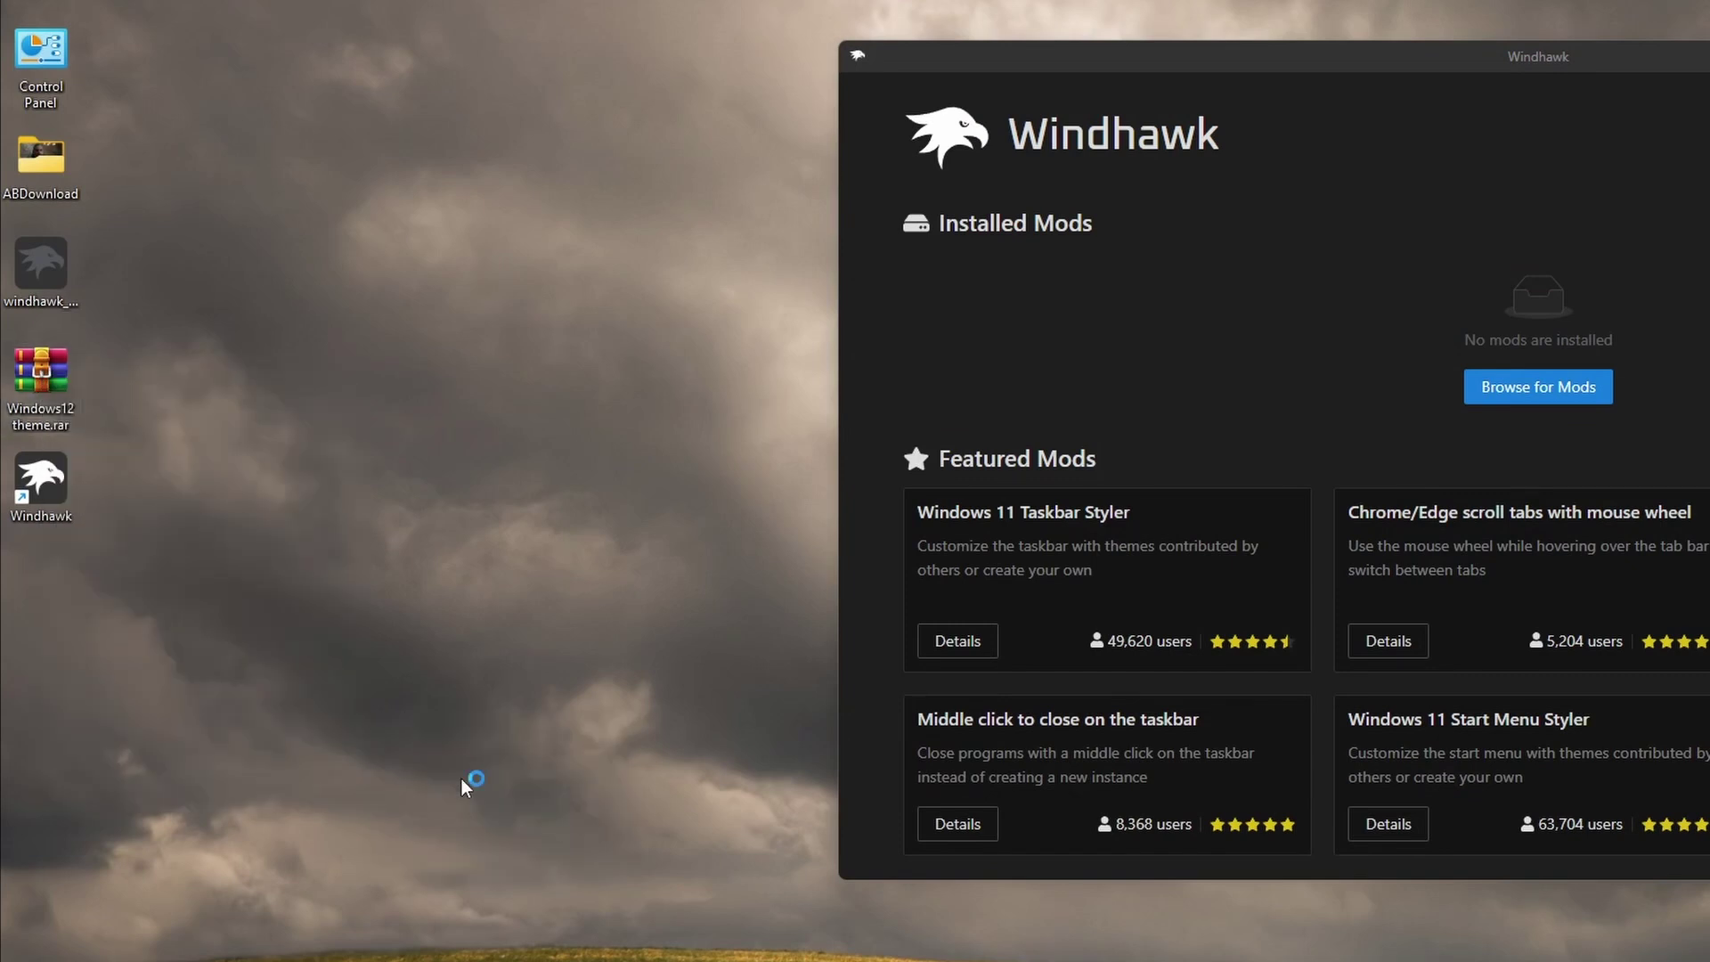
left_click(1464, 713)
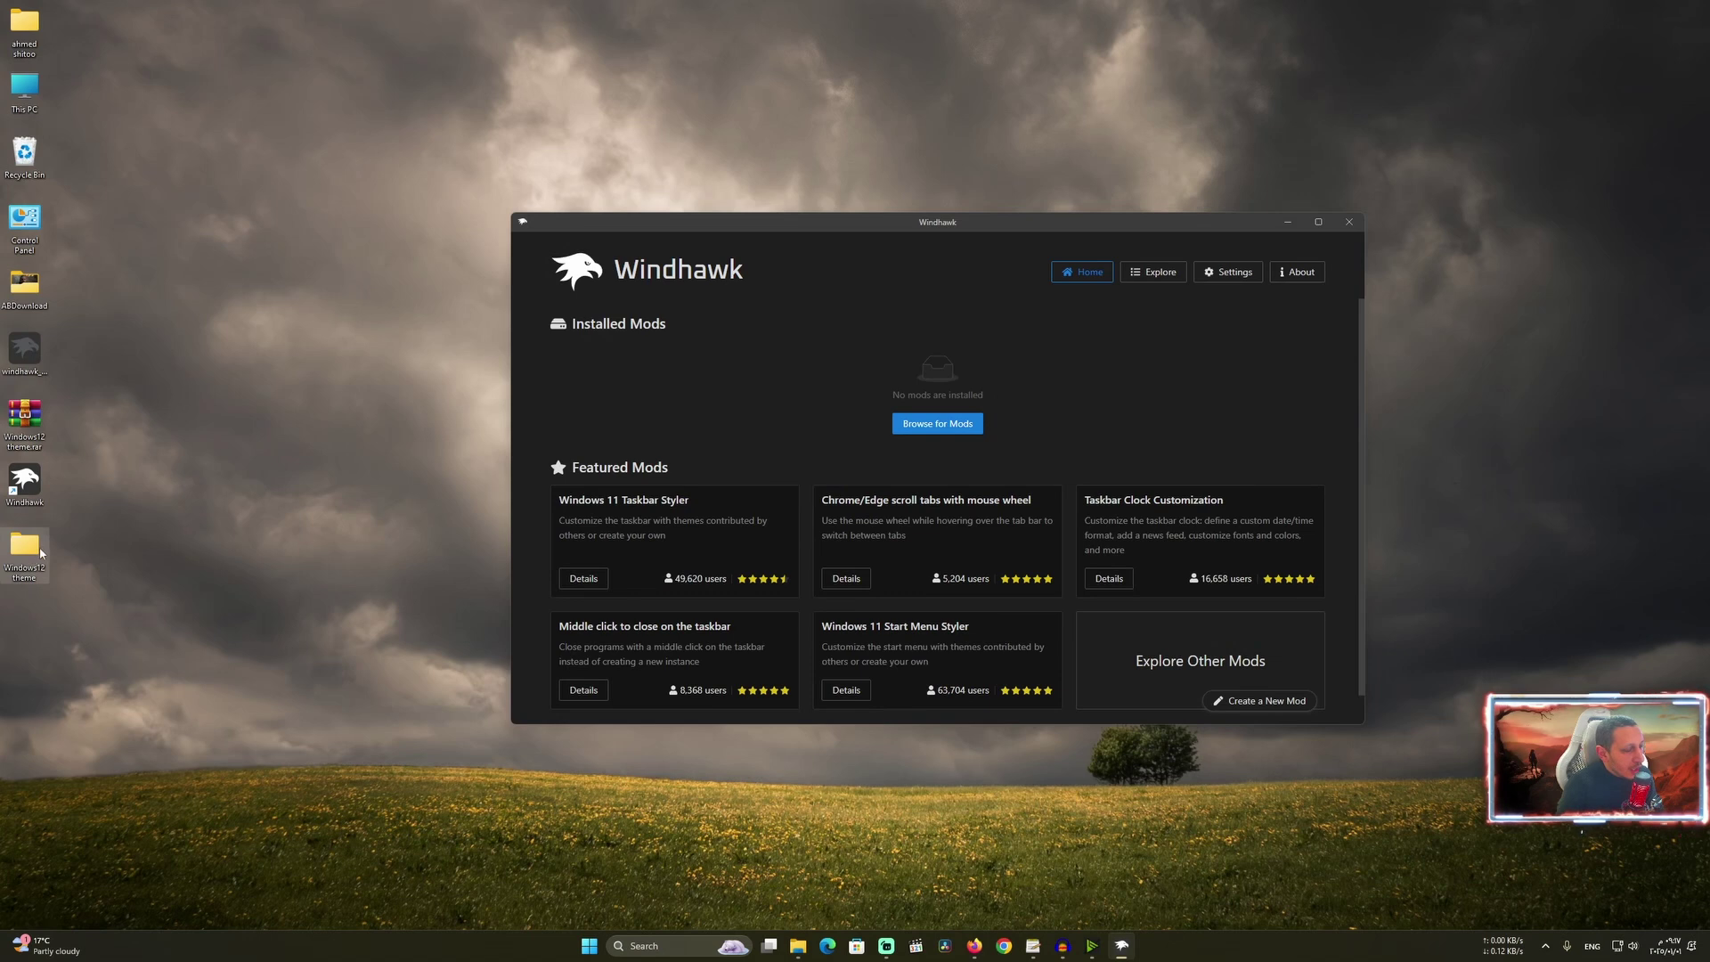
Step: Open the Mods folder inside the extracted Windows12 theme folder and display its text files and wallpaper as extra large icons
double_click(40, 553)
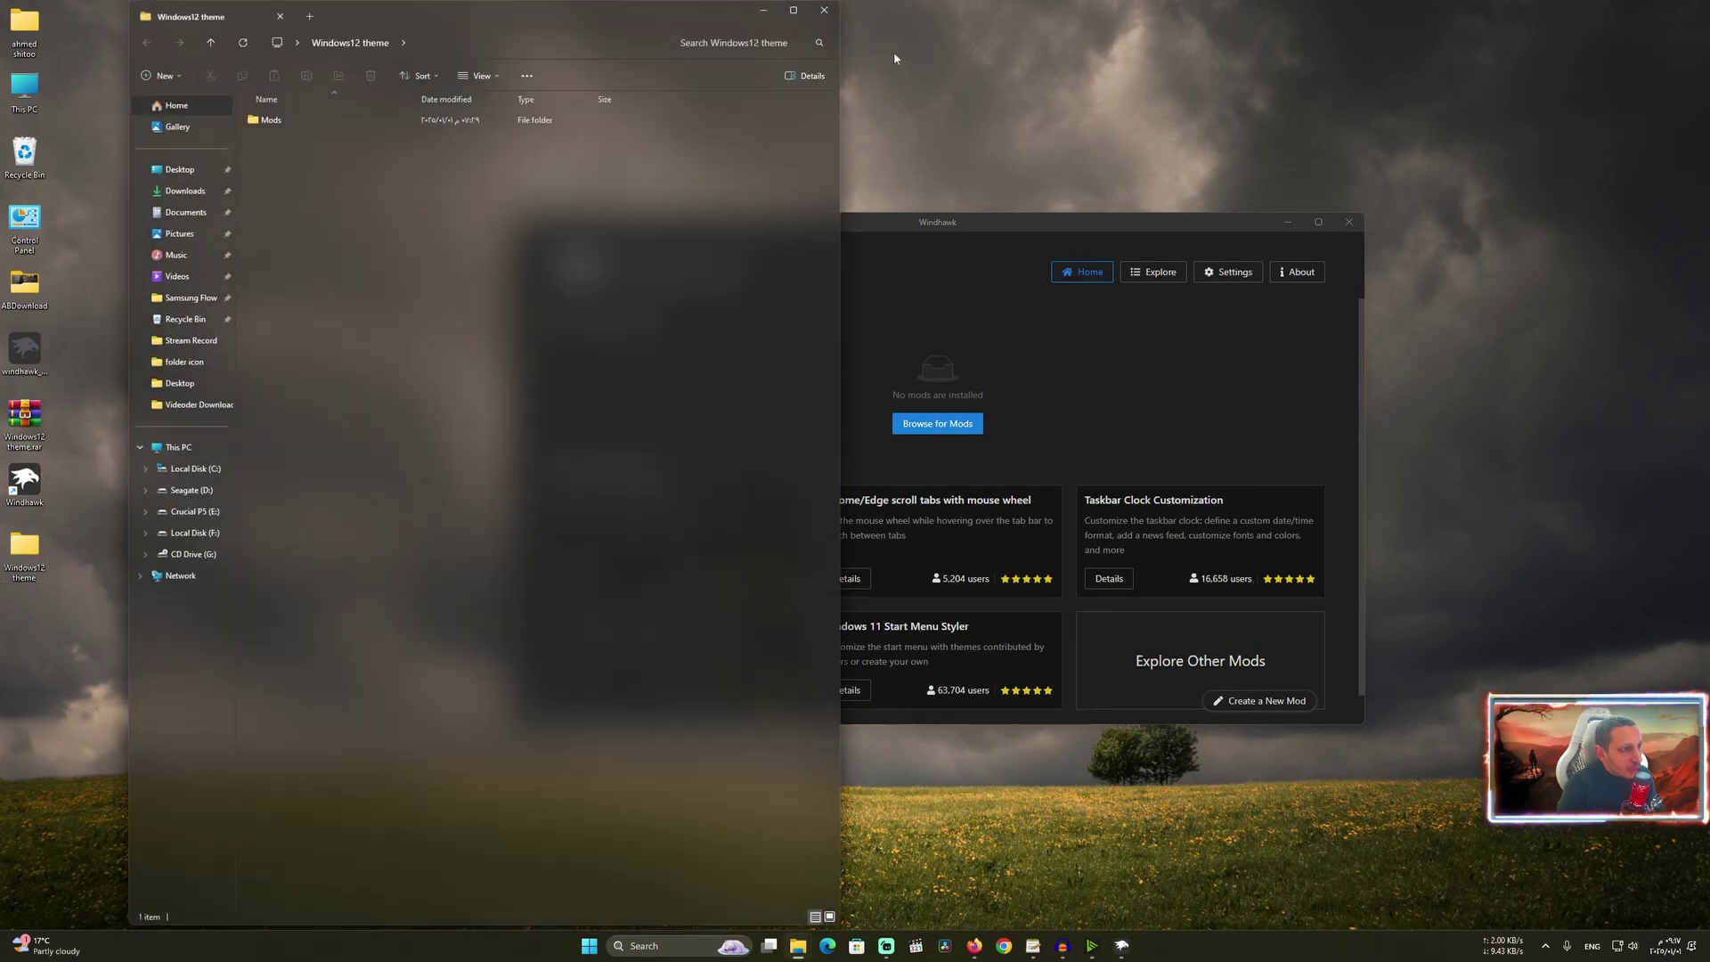
left_click(793, 11)
double_click(214, 117)
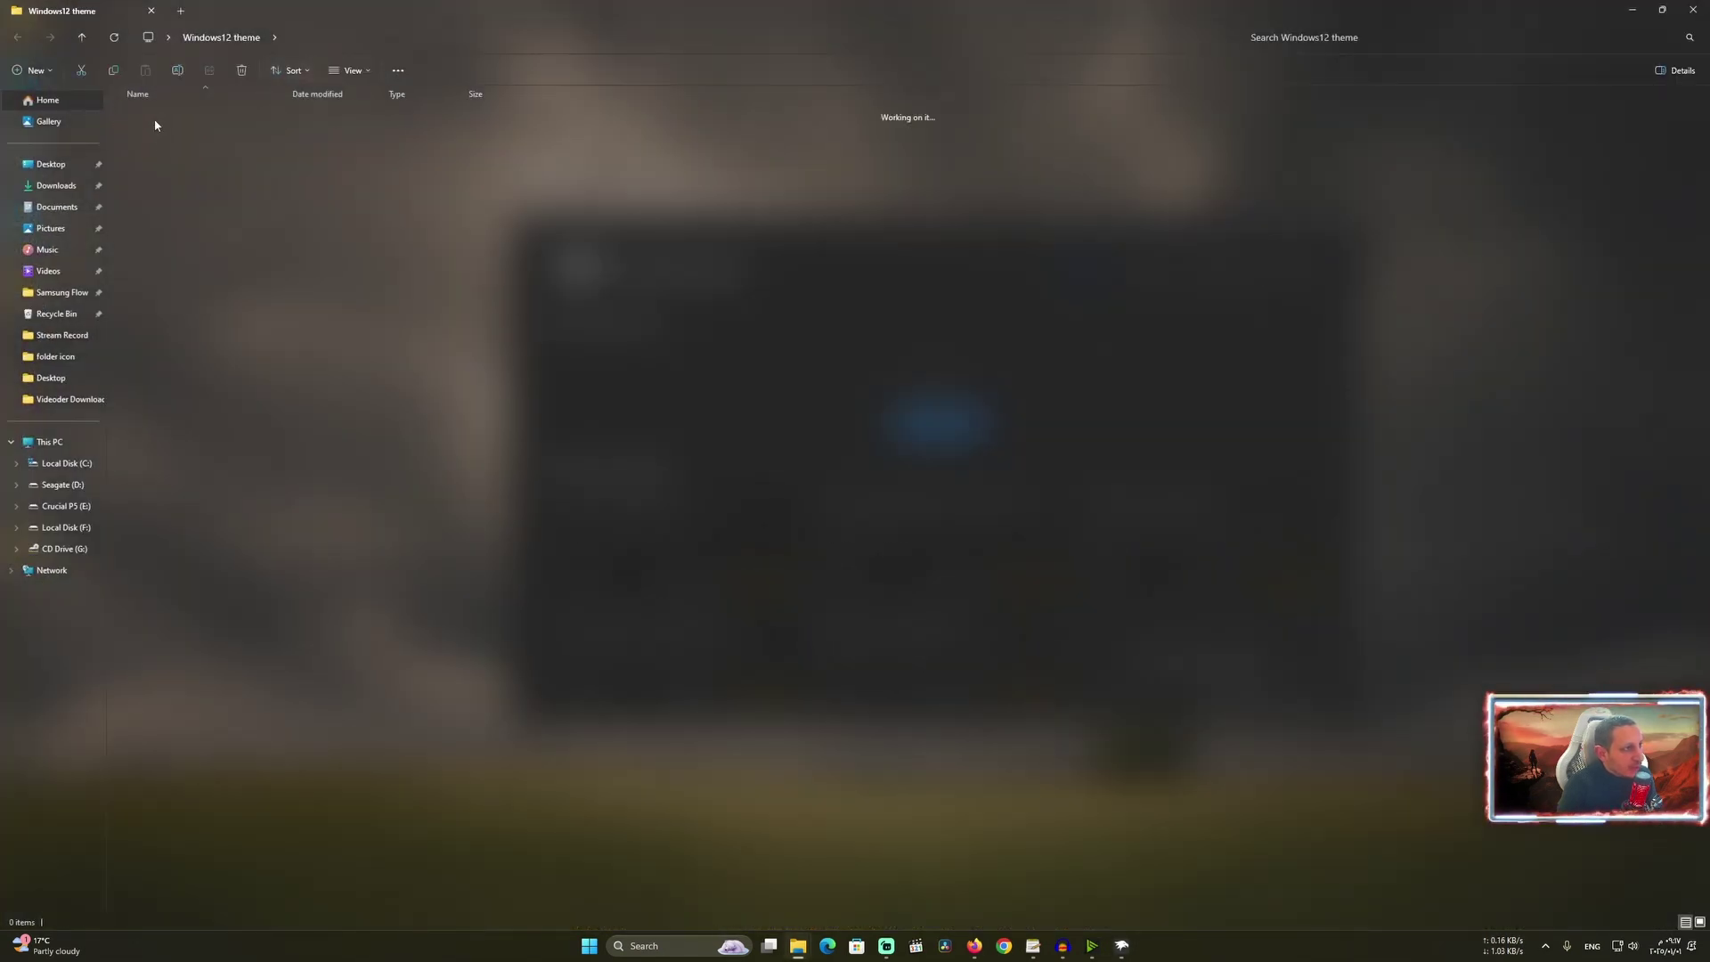
left_click(349, 71)
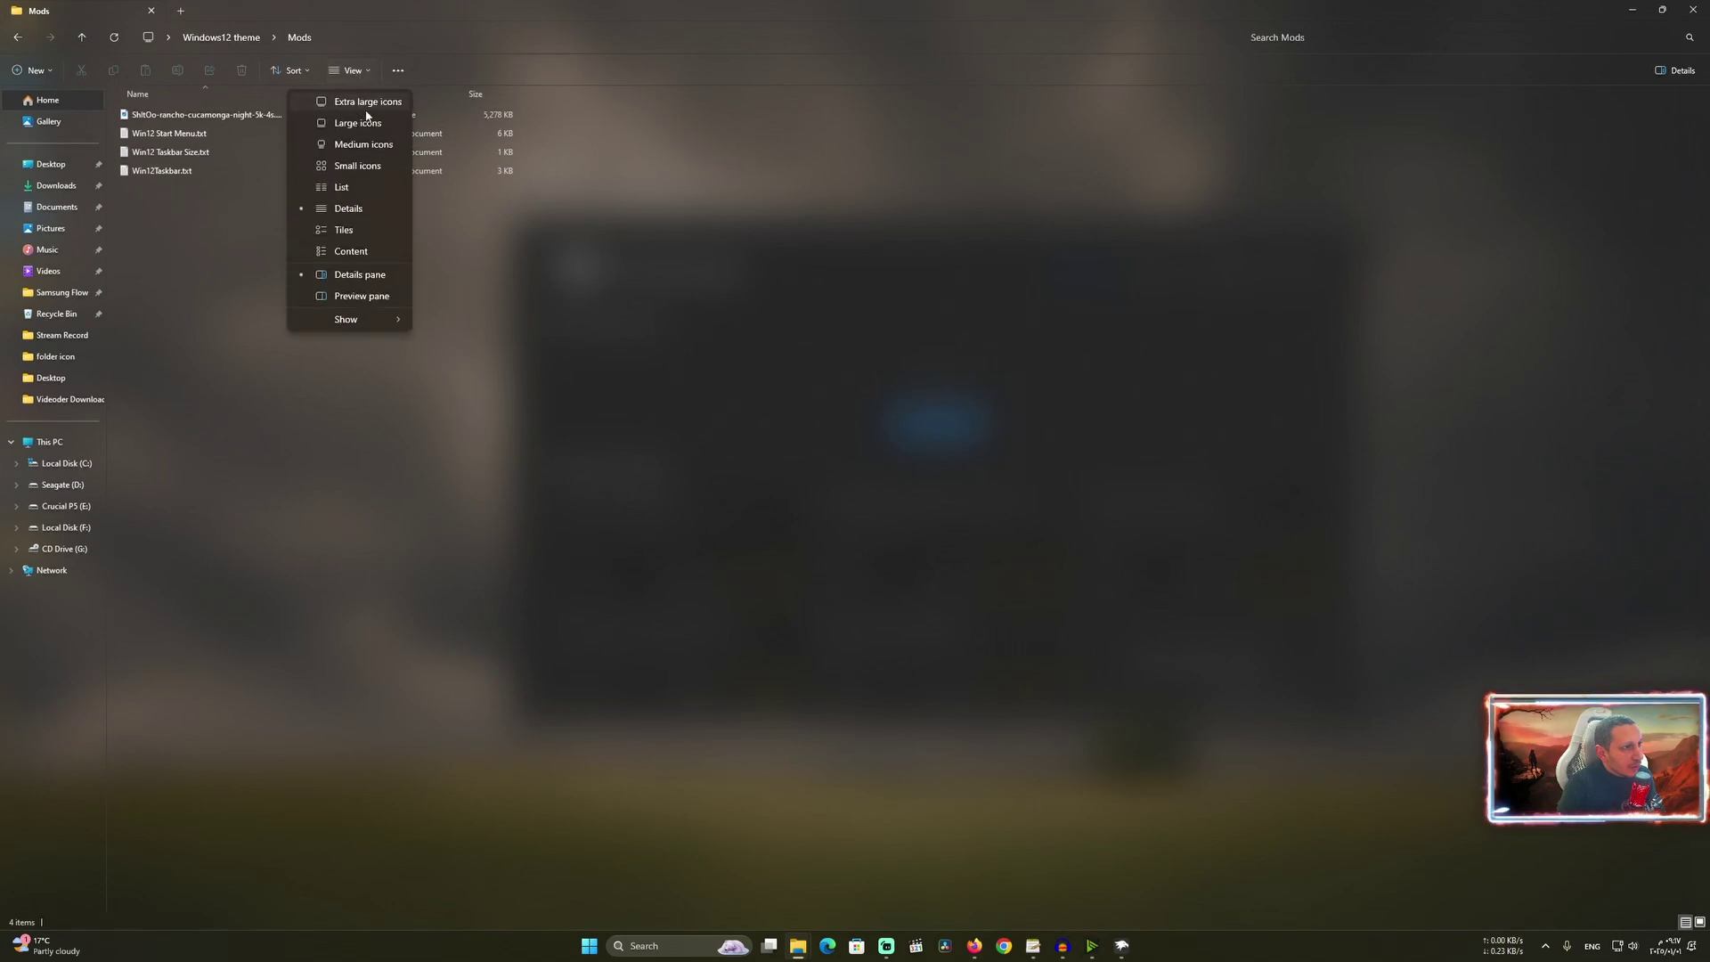
left_click(312, 101)
left_click_drag(822, 421, 437, 187)
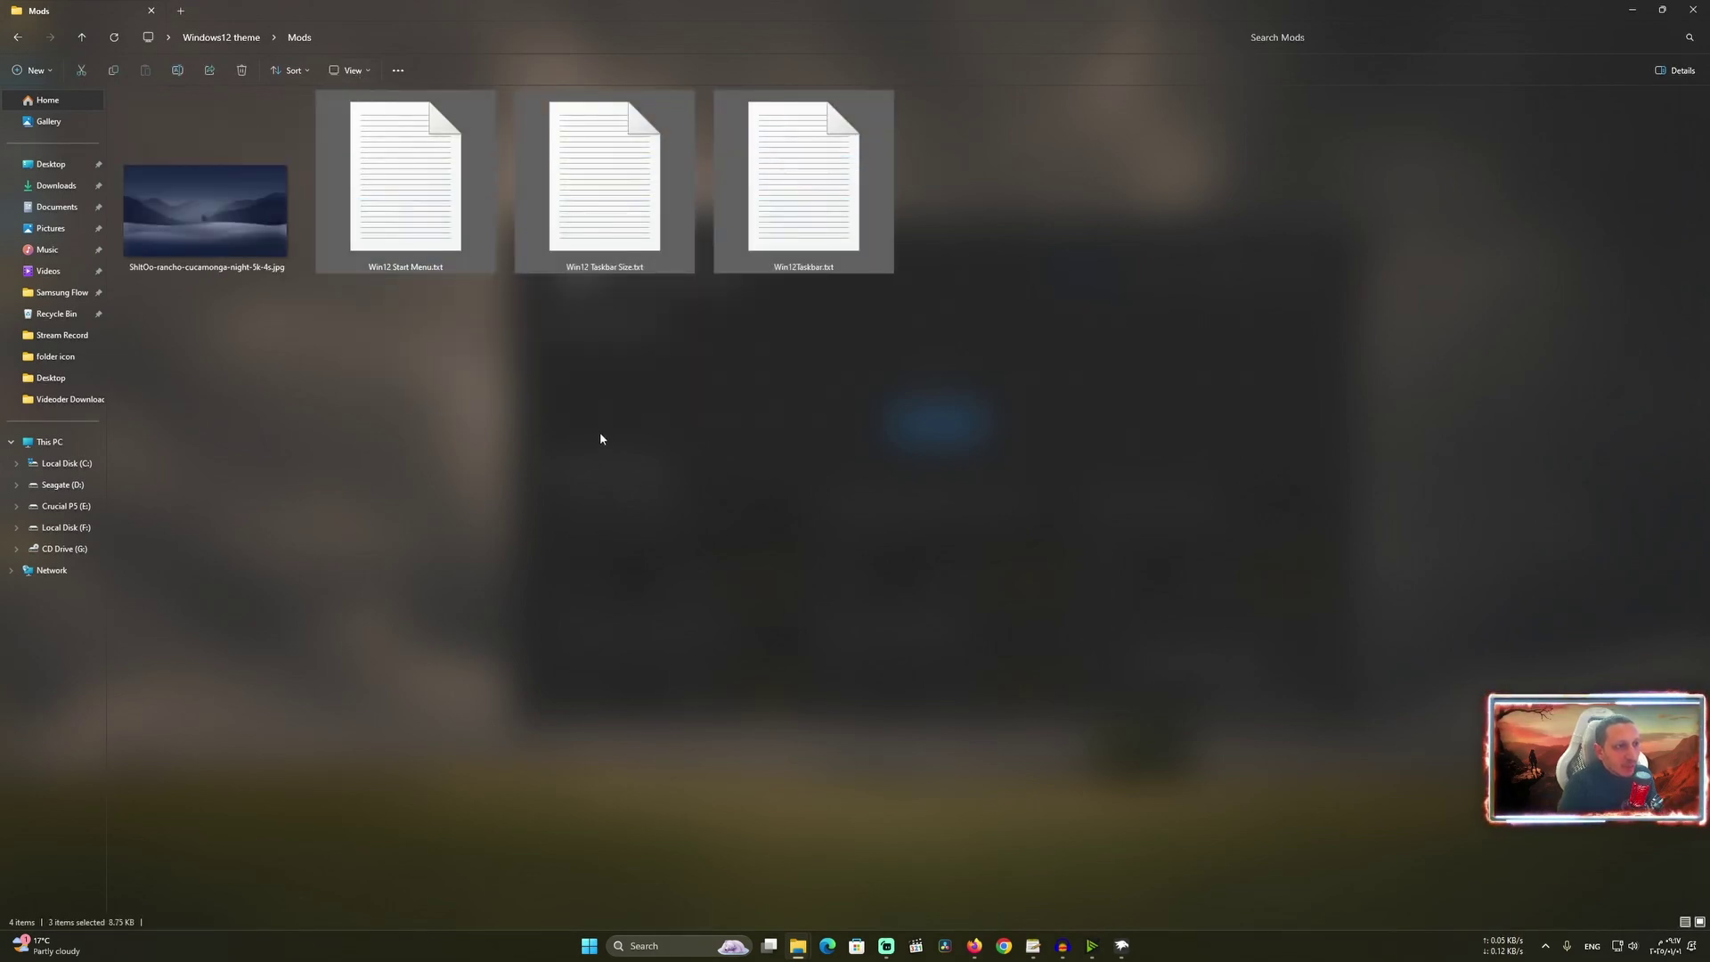
left_click(231, 227)
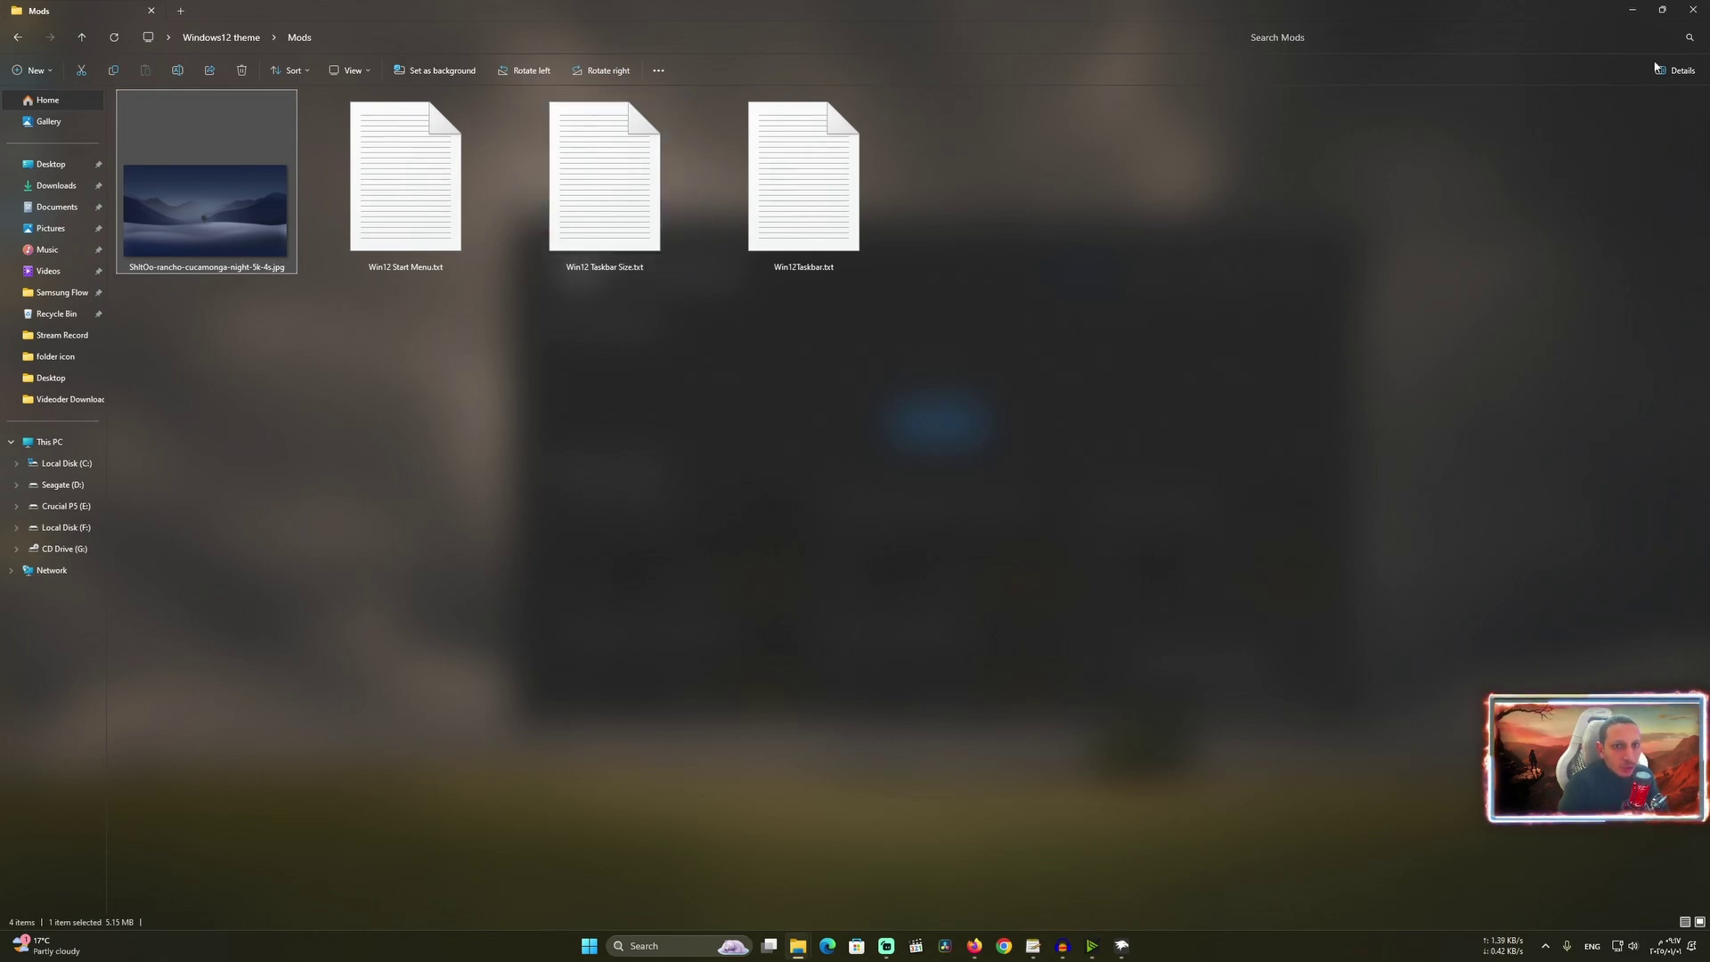
left_click(1632, 9)
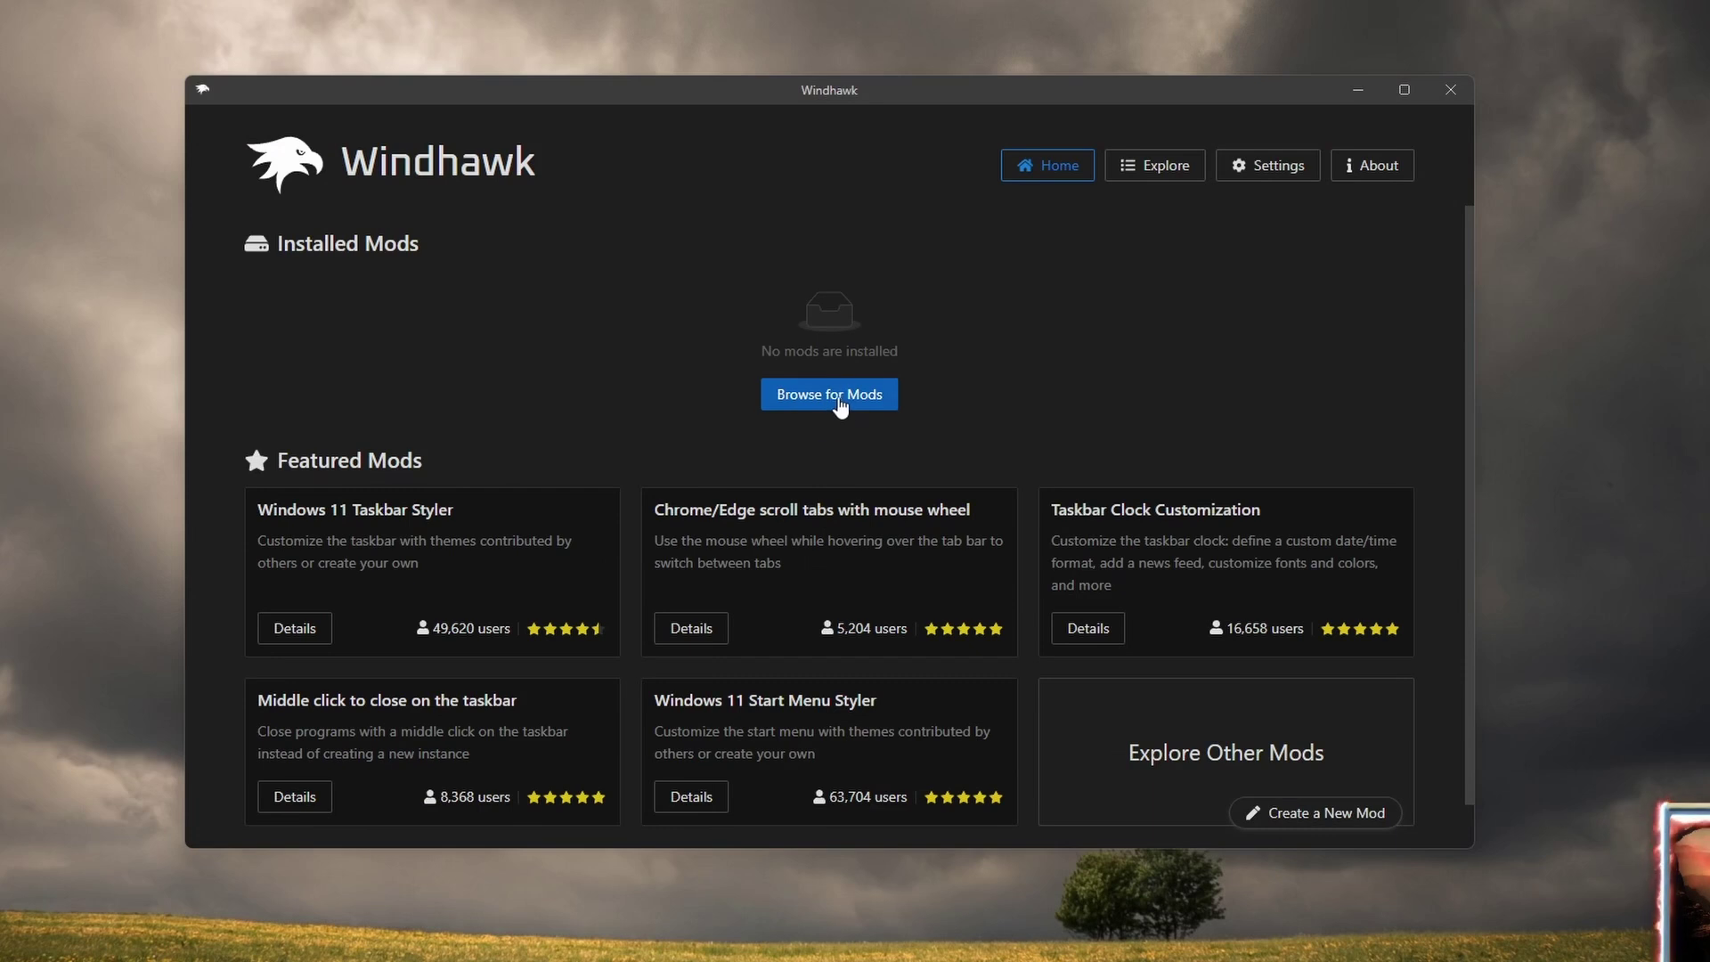
Step: Browse Windhawk's mods, install Windows 11 Start Menu Styler accepting the risk, and return to the mod list
left_click(839, 395)
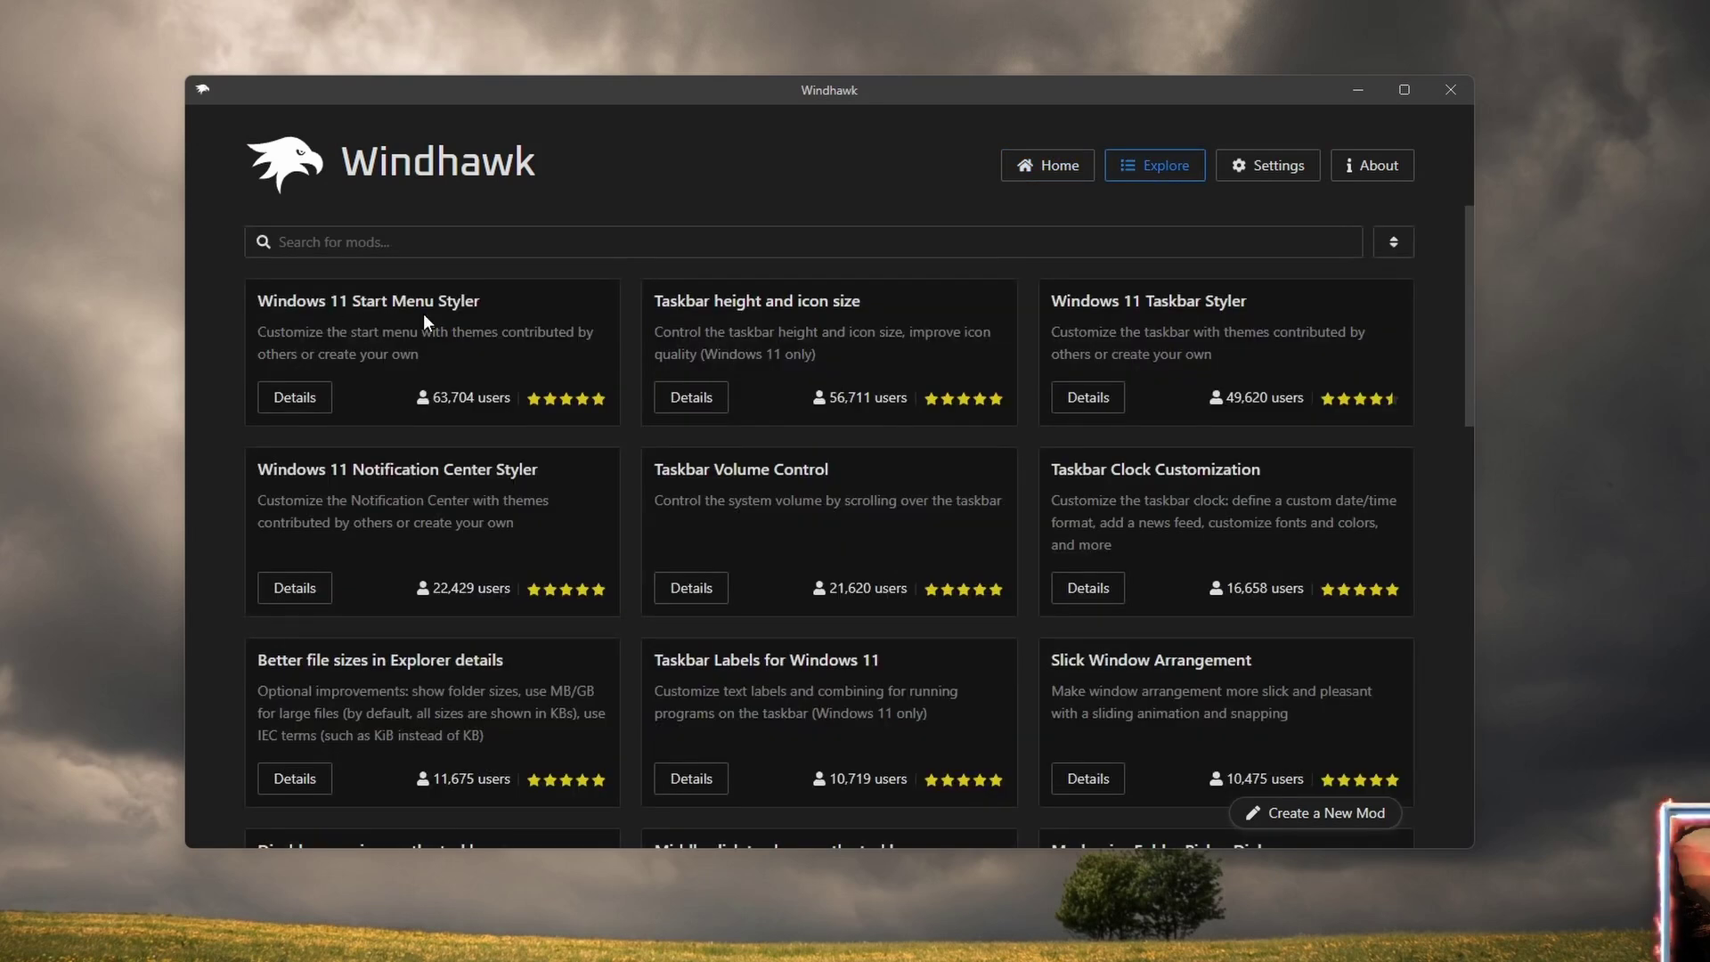
left_click(299, 397)
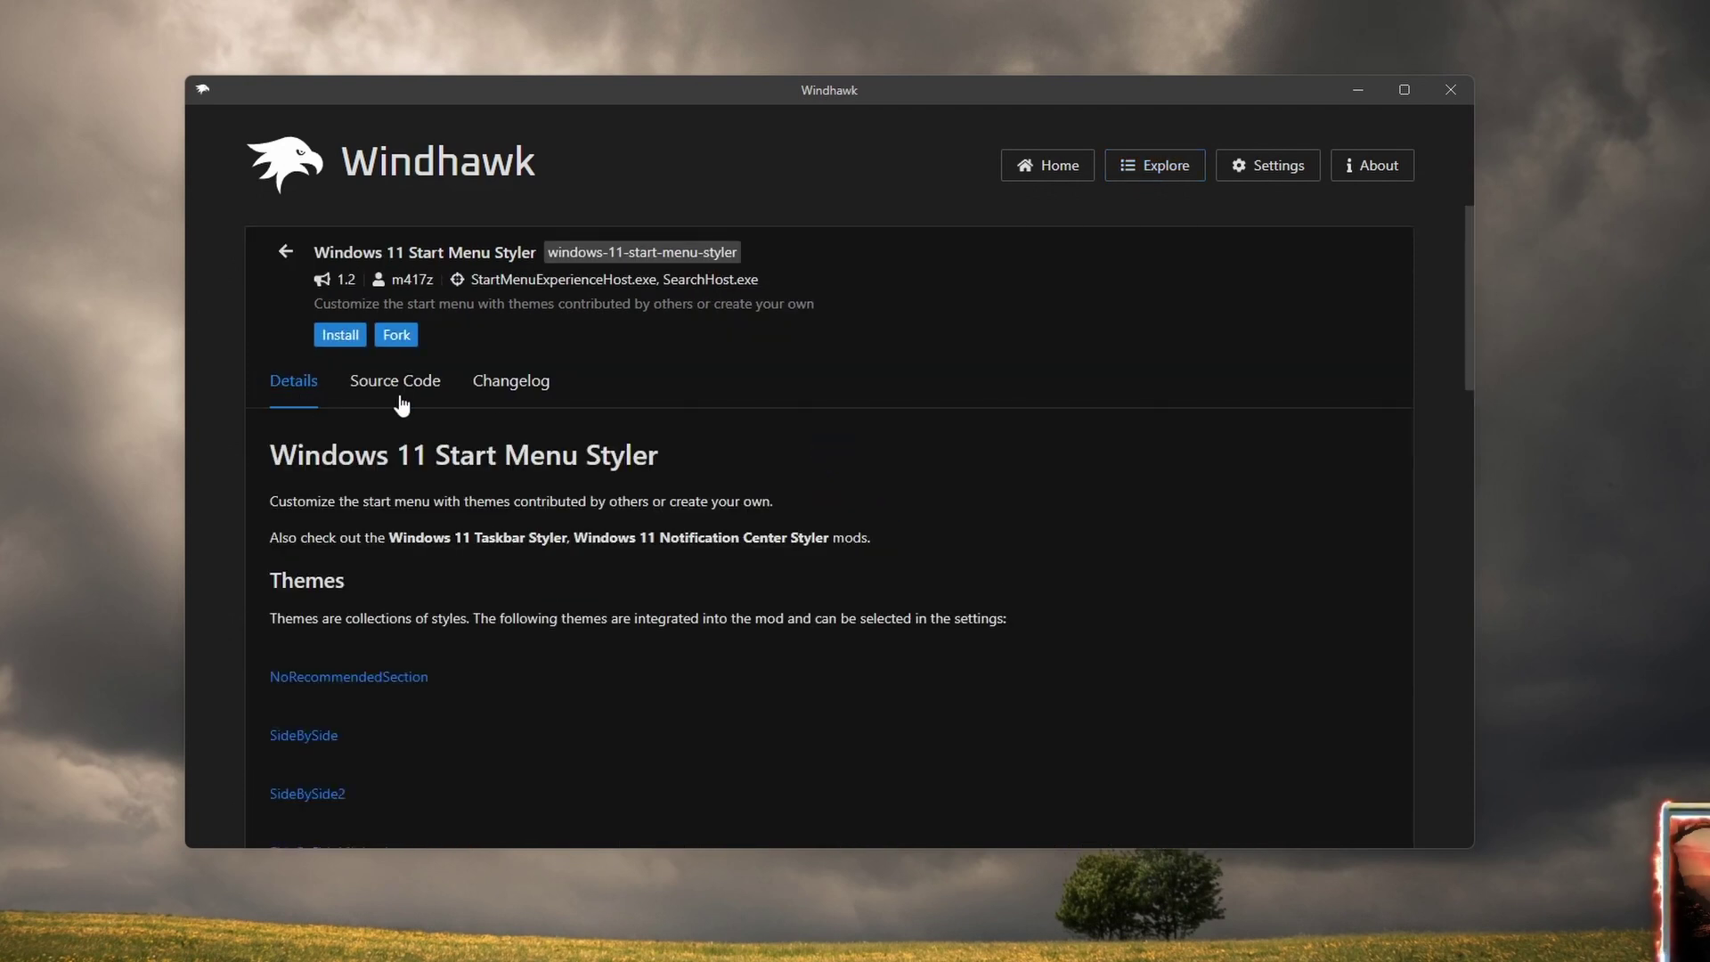
left_click(340, 335)
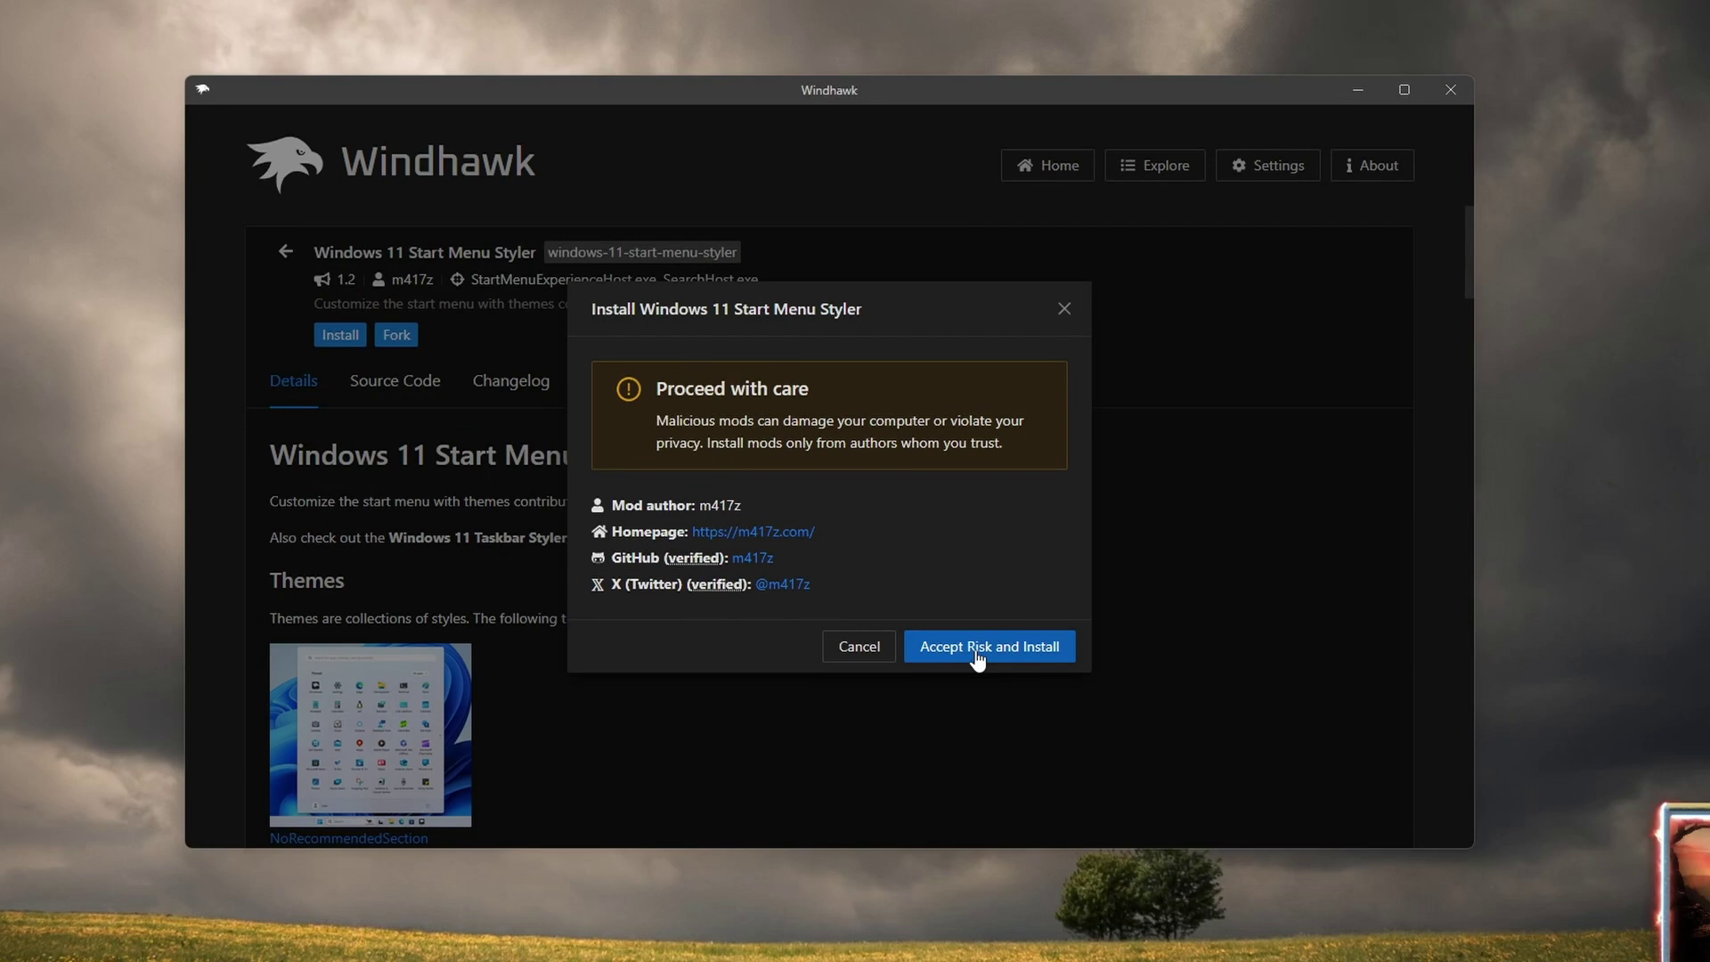
left_click(977, 657)
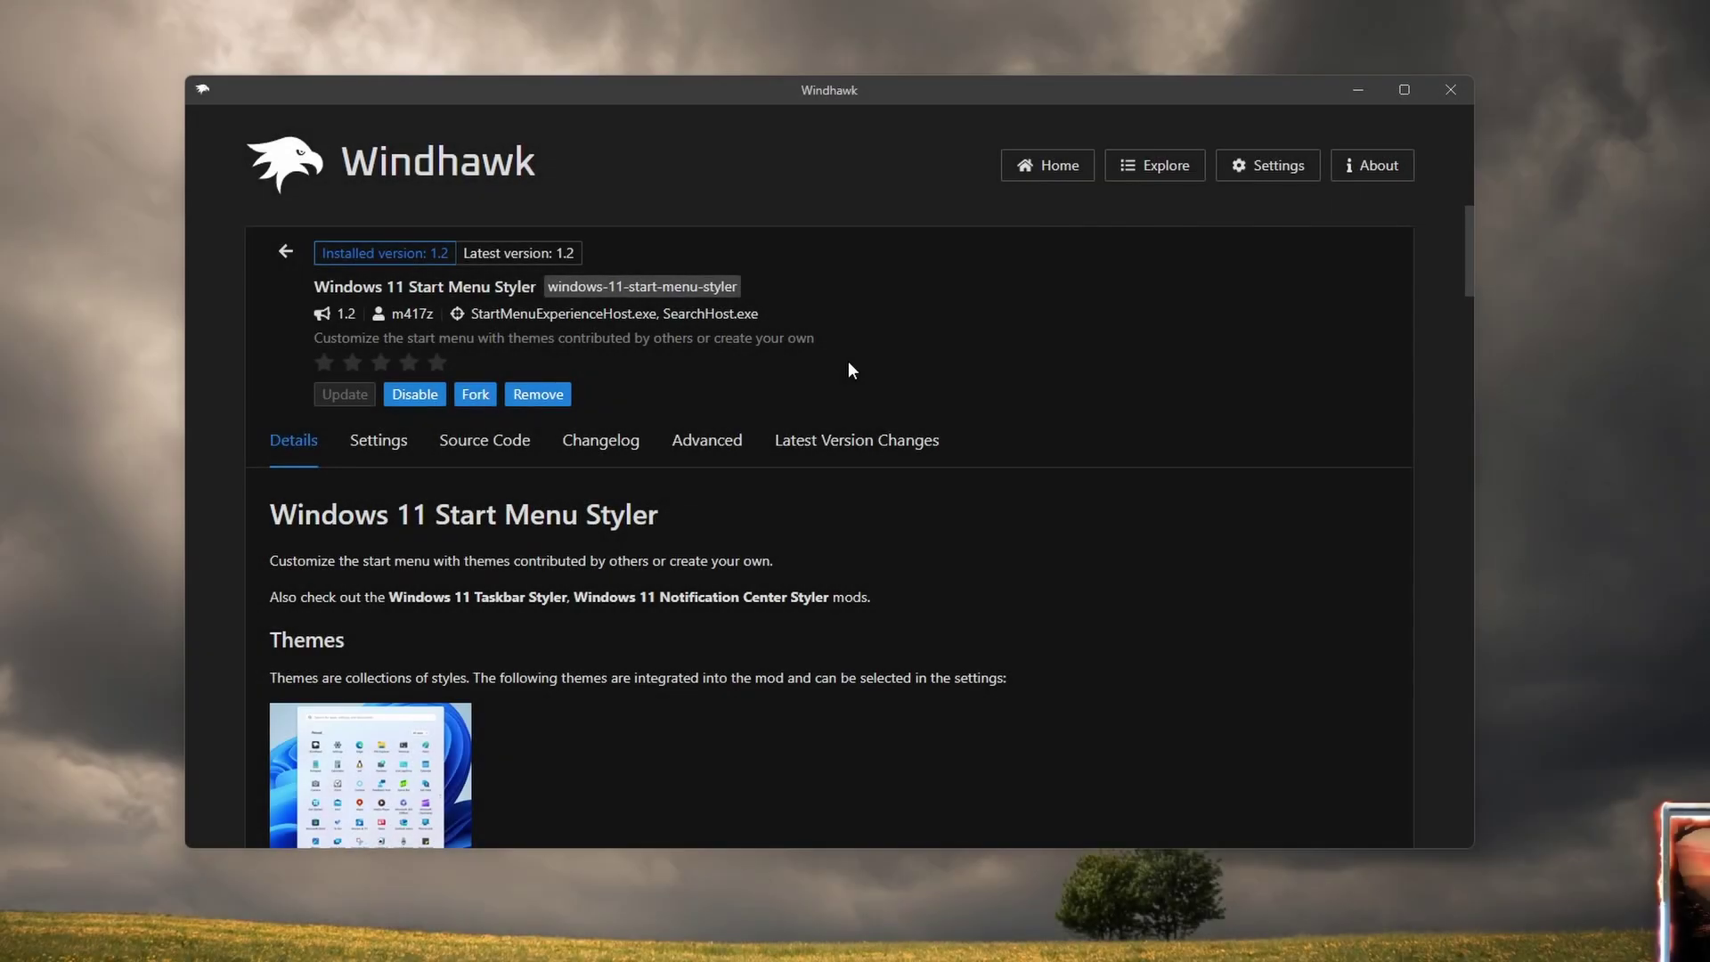
left_click(286, 253)
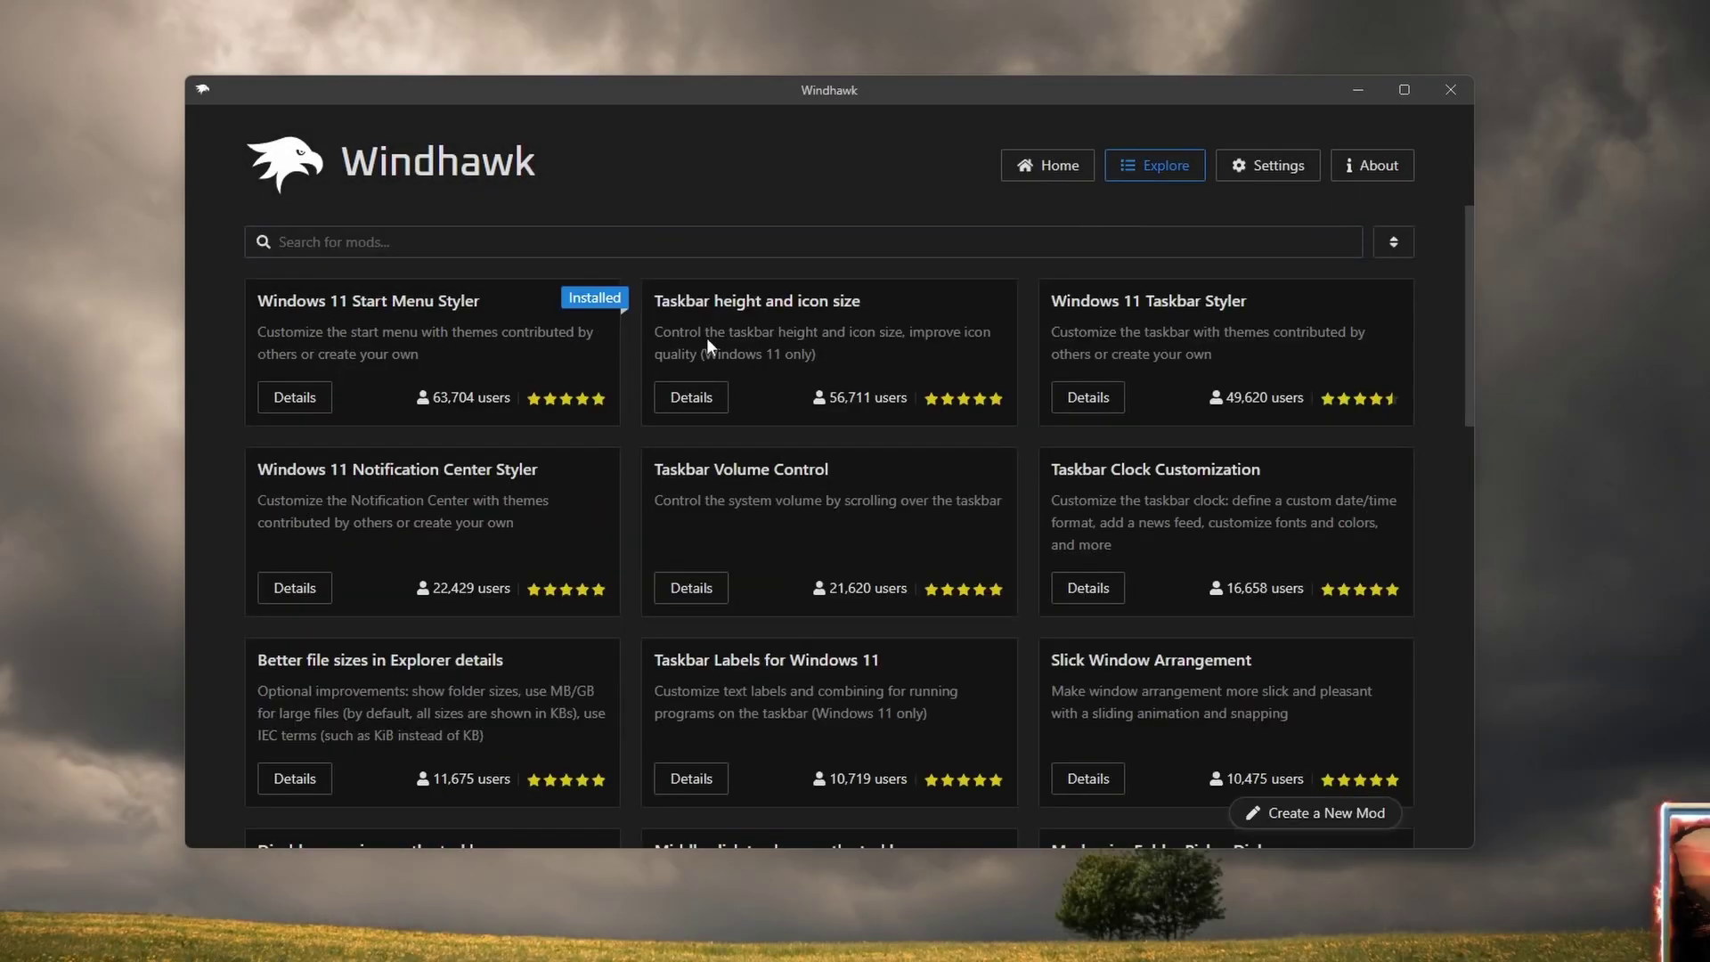
Step: Install the Taskbar height and icon size mod, accepting the risk, and return to the mod list
left_click(720, 400)
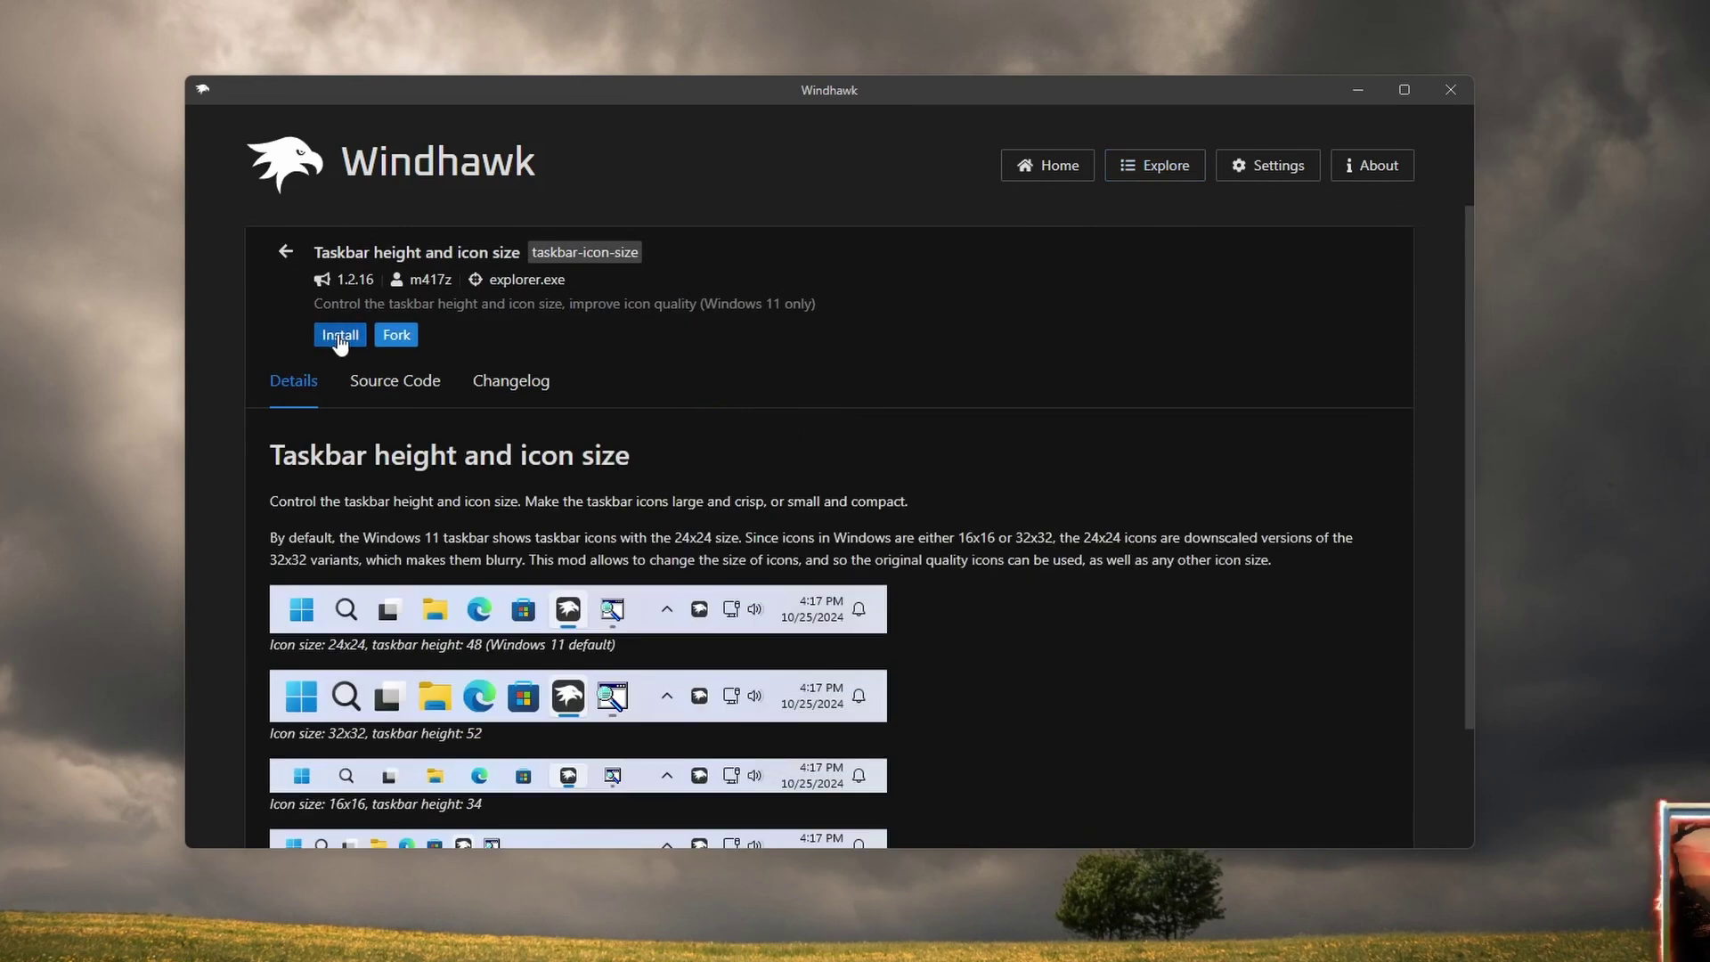
left_click(340, 337)
left_click(988, 647)
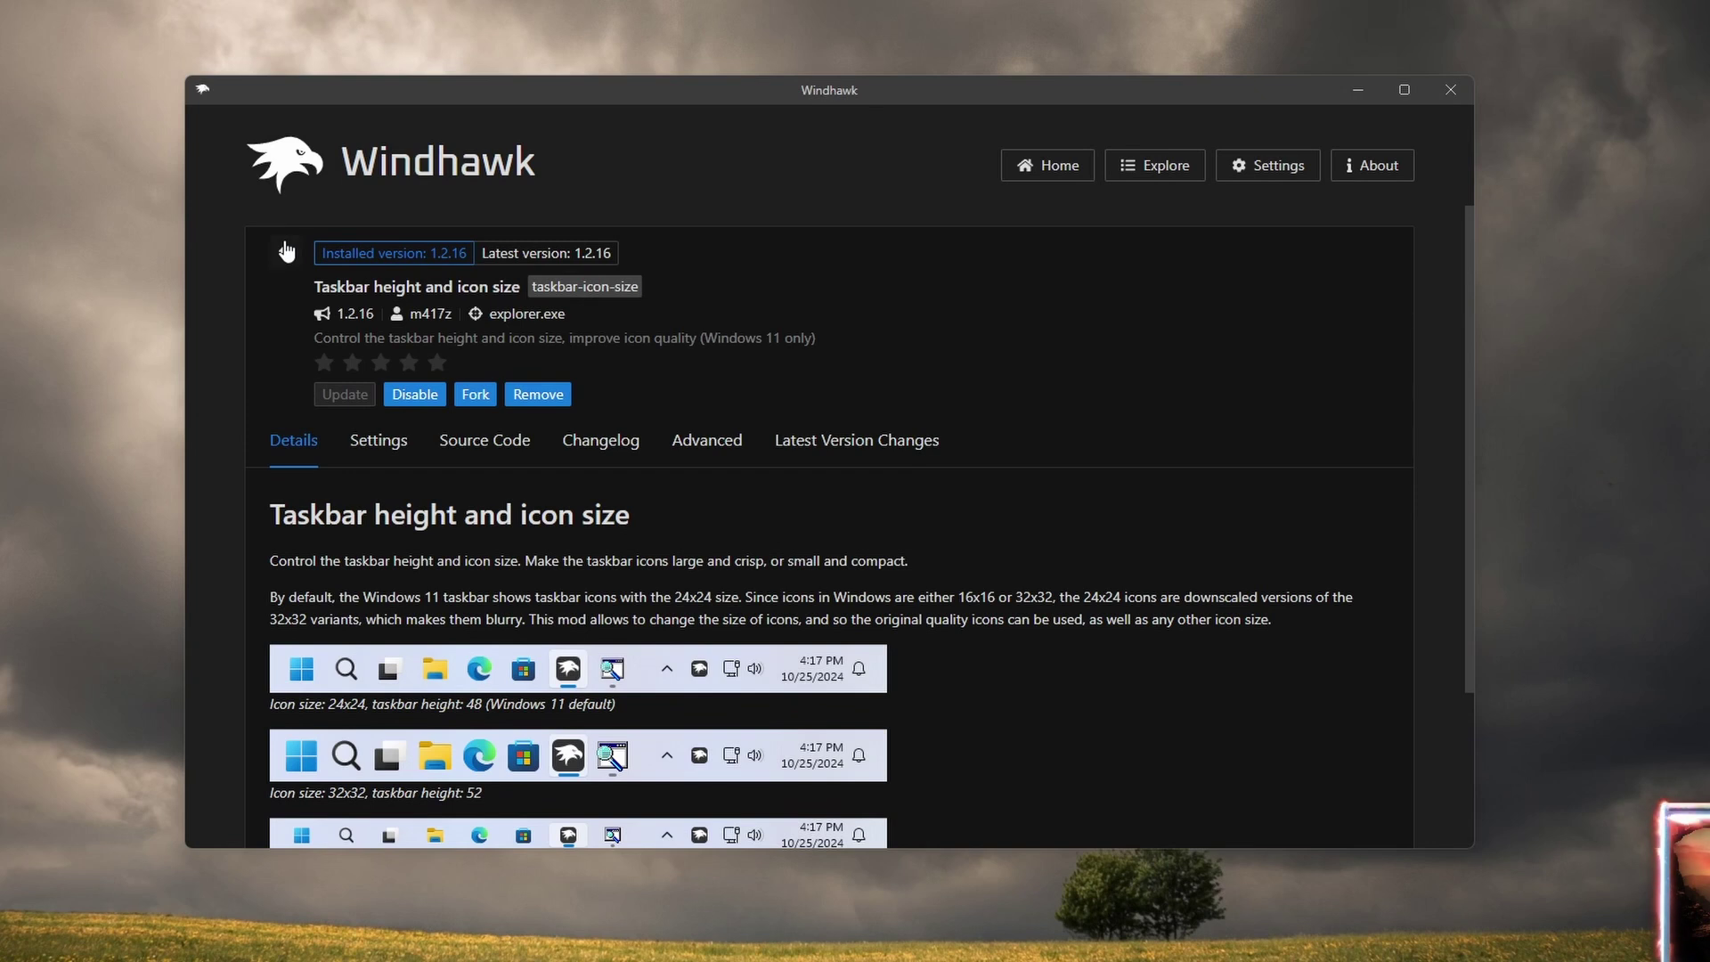
left_click(285, 250)
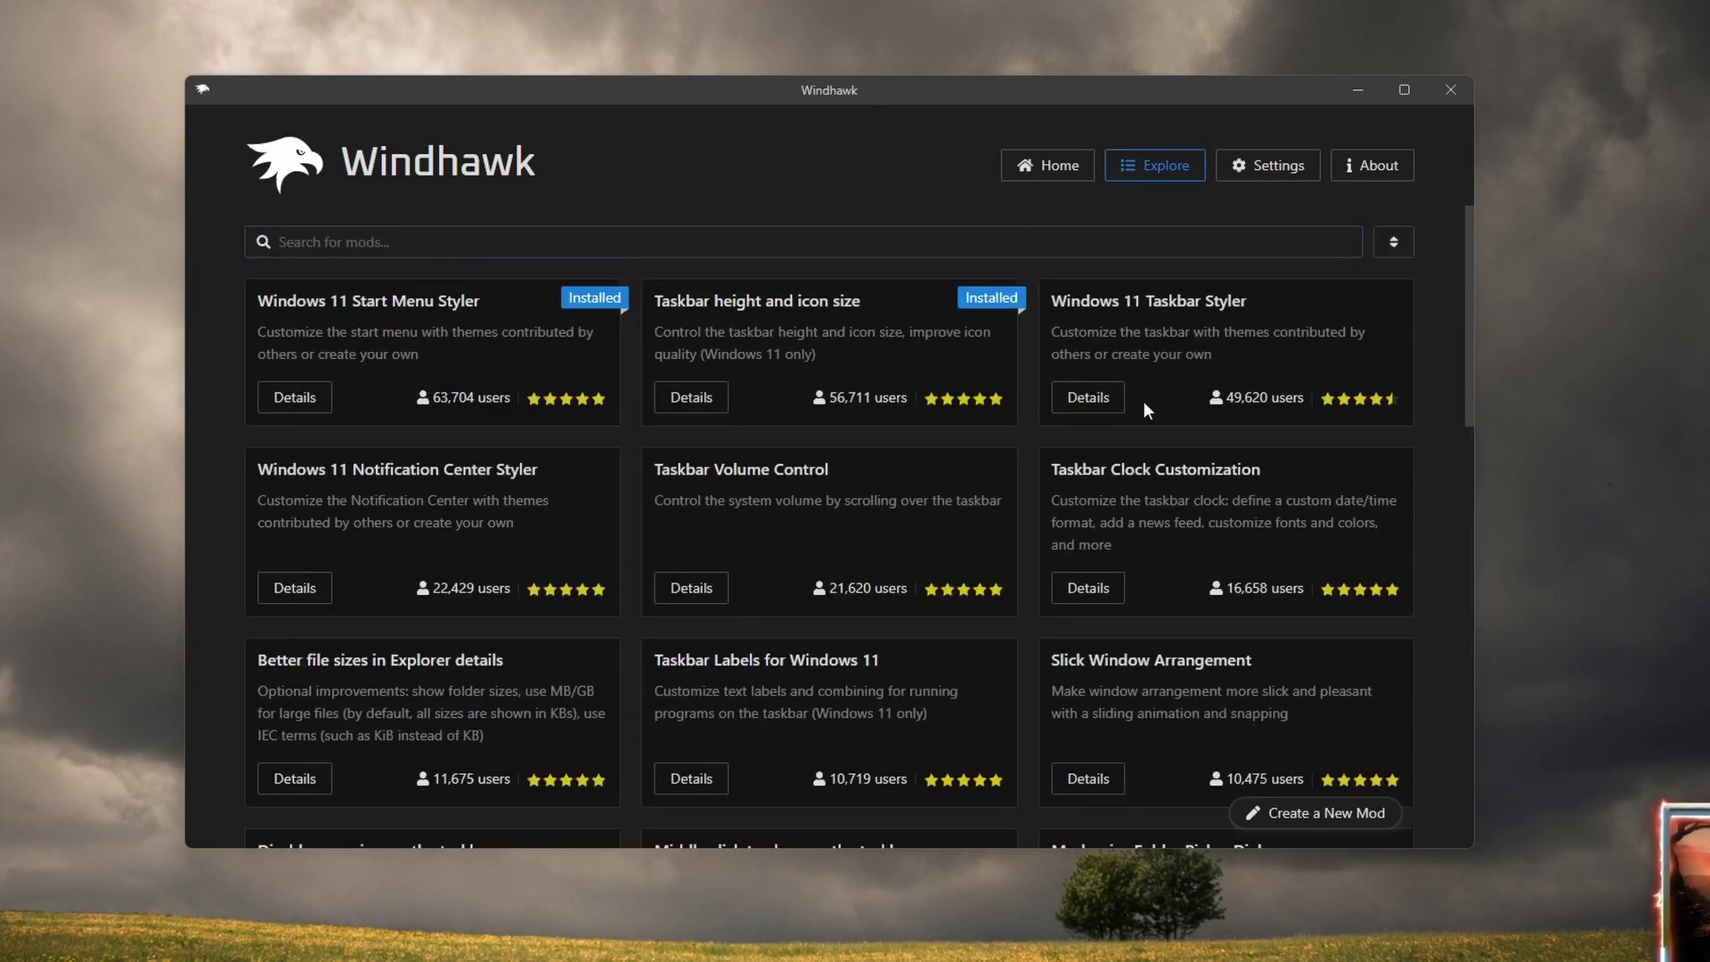
Step: Install the Windows 11 Taskbar Styler mod, accepting the risk, and return to the mod list
left_click(1090, 397)
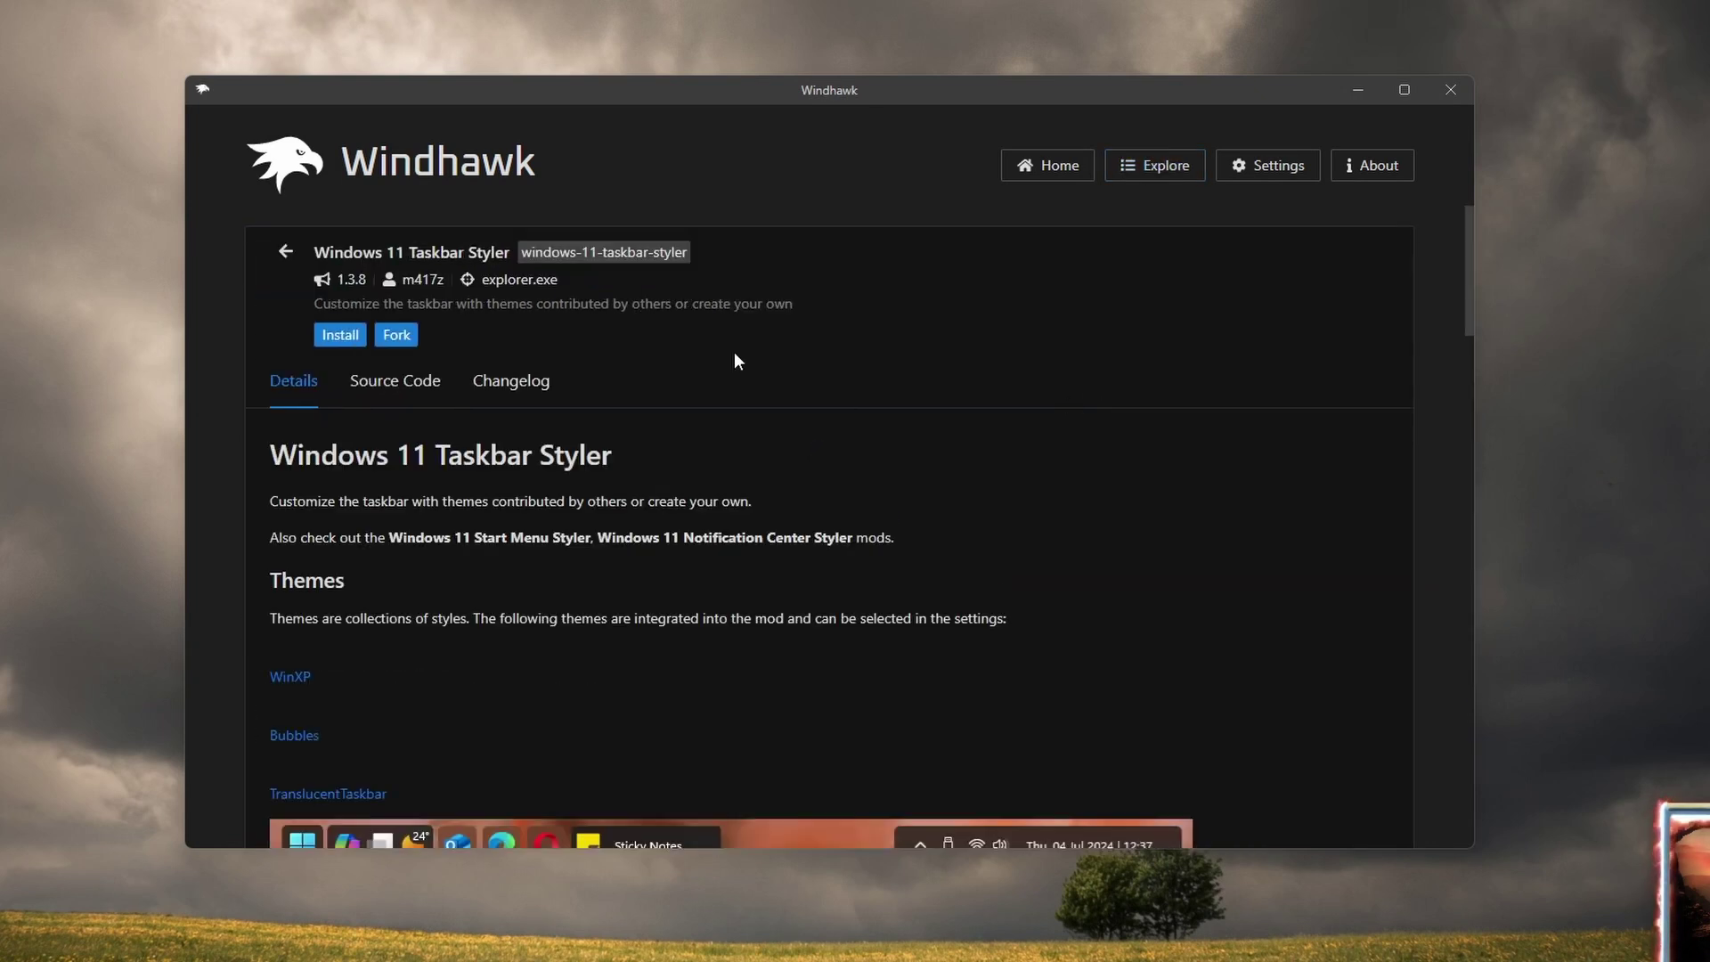
left_click(340, 335)
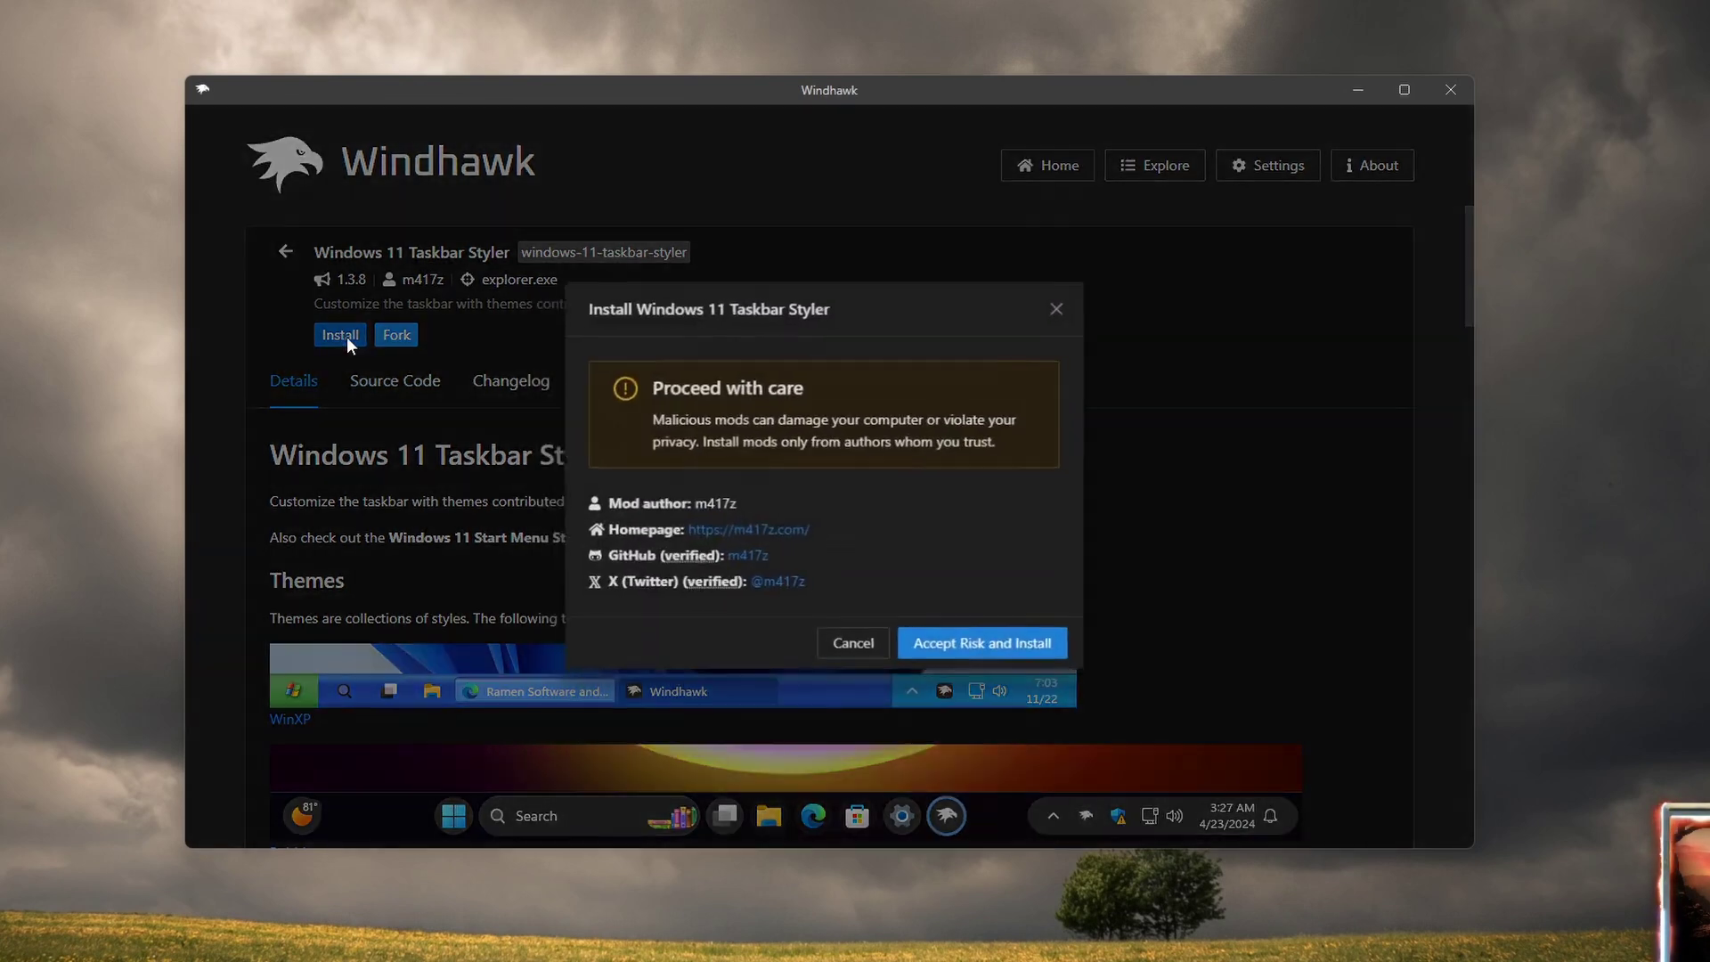
left_click(957, 649)
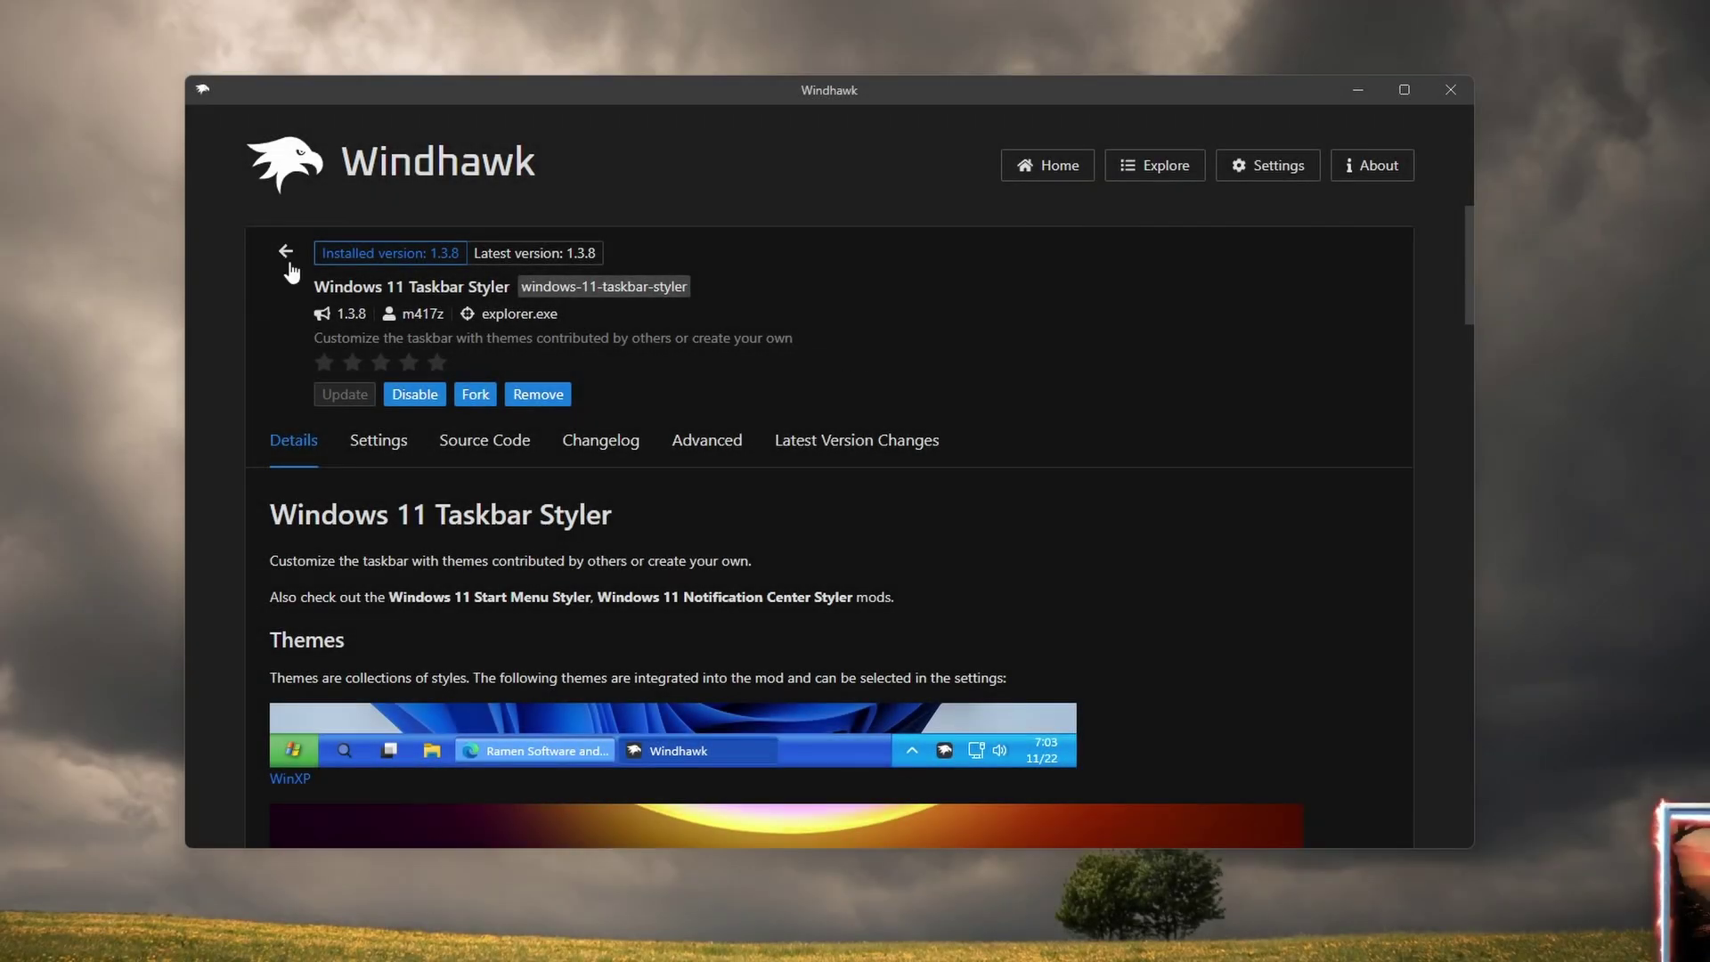
left_click(286, 252)
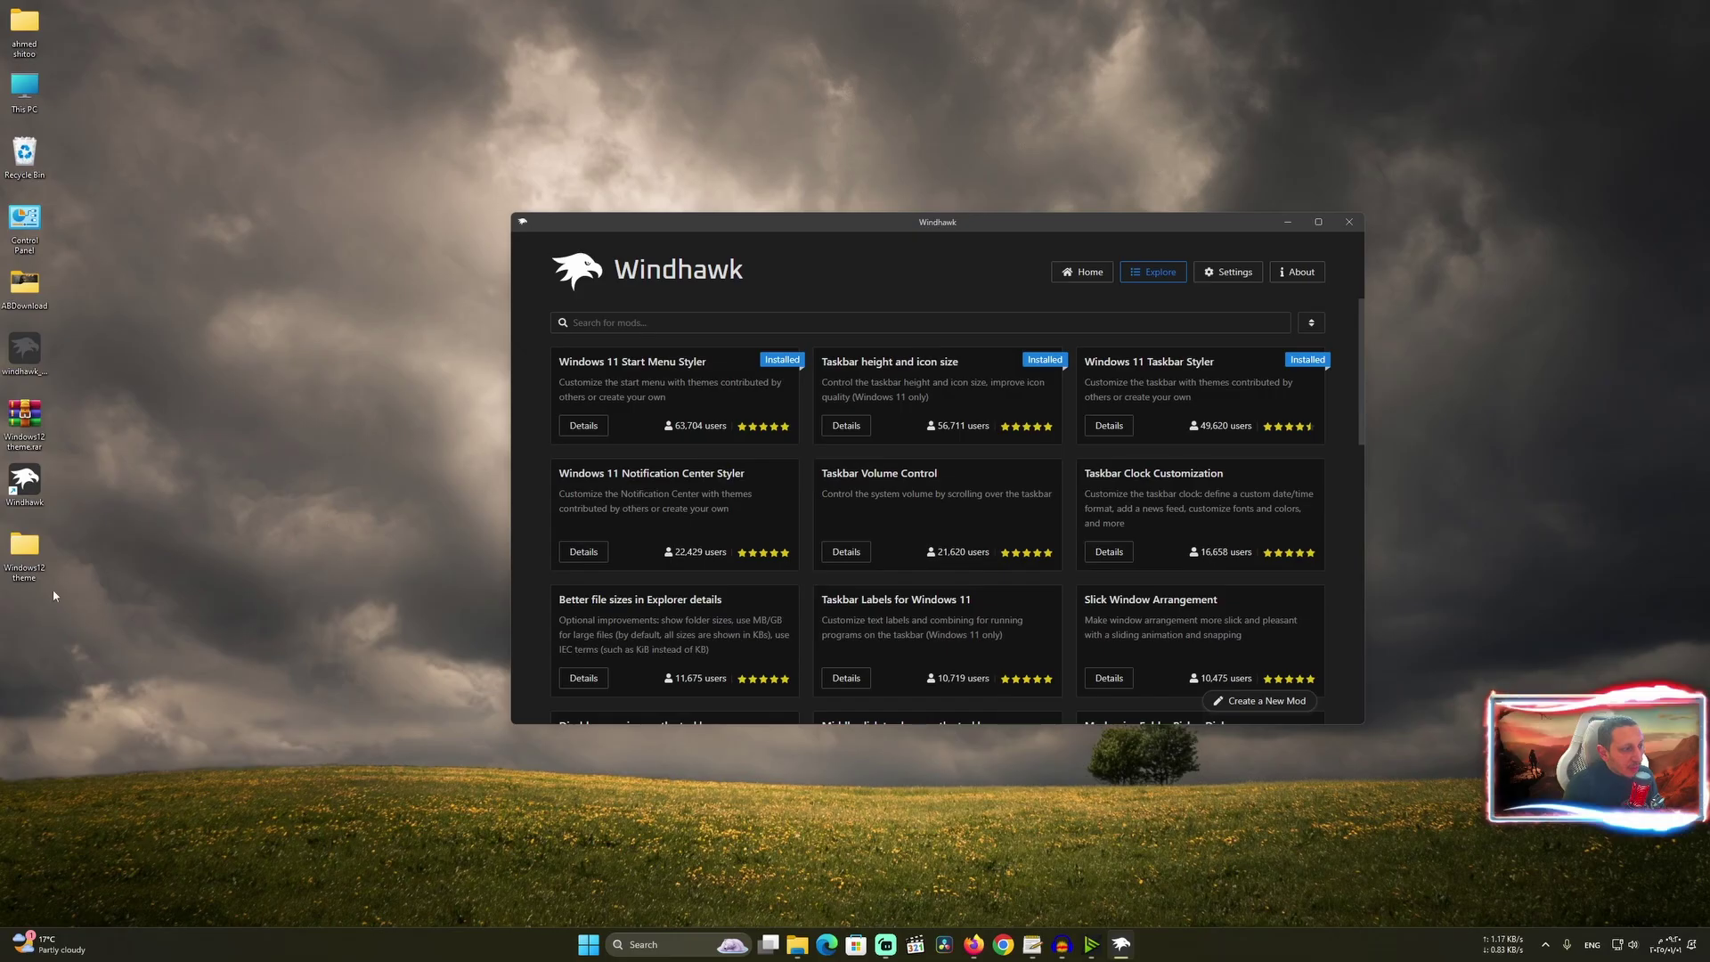
Step: Bring up the Mods folder beside Windhawk and clear the mod settings text in Windows 11 Start Menu Styler's advanced options
left_click(802, 946)
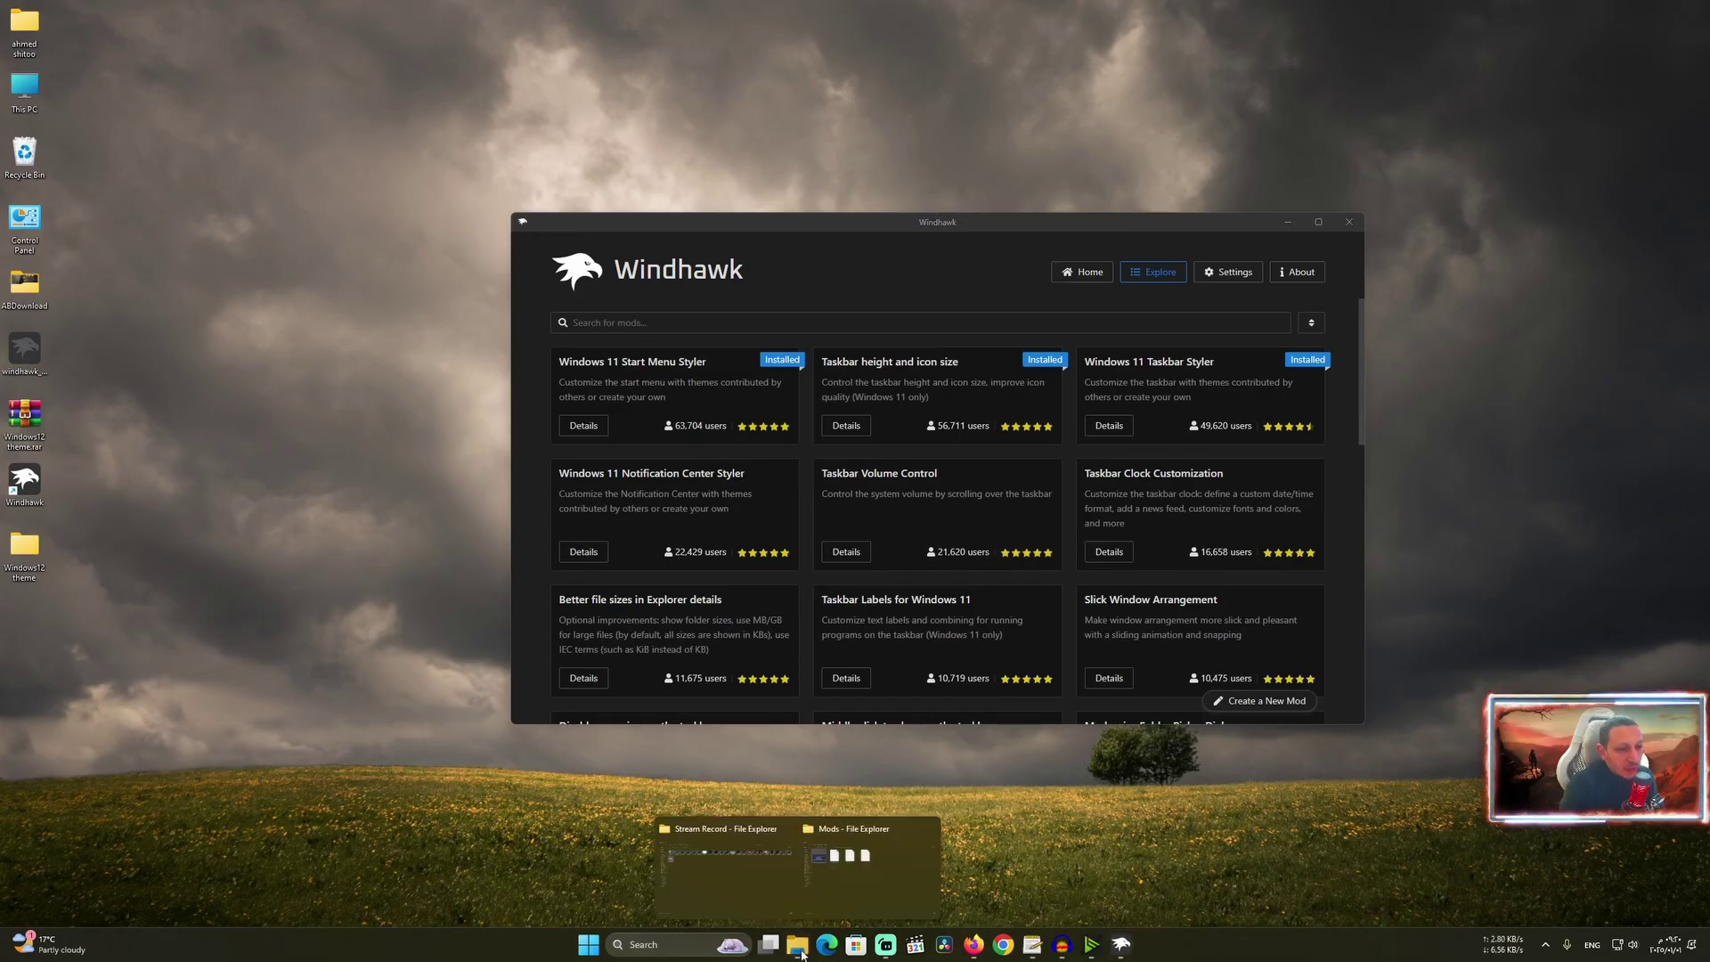
left_click(864, 866)
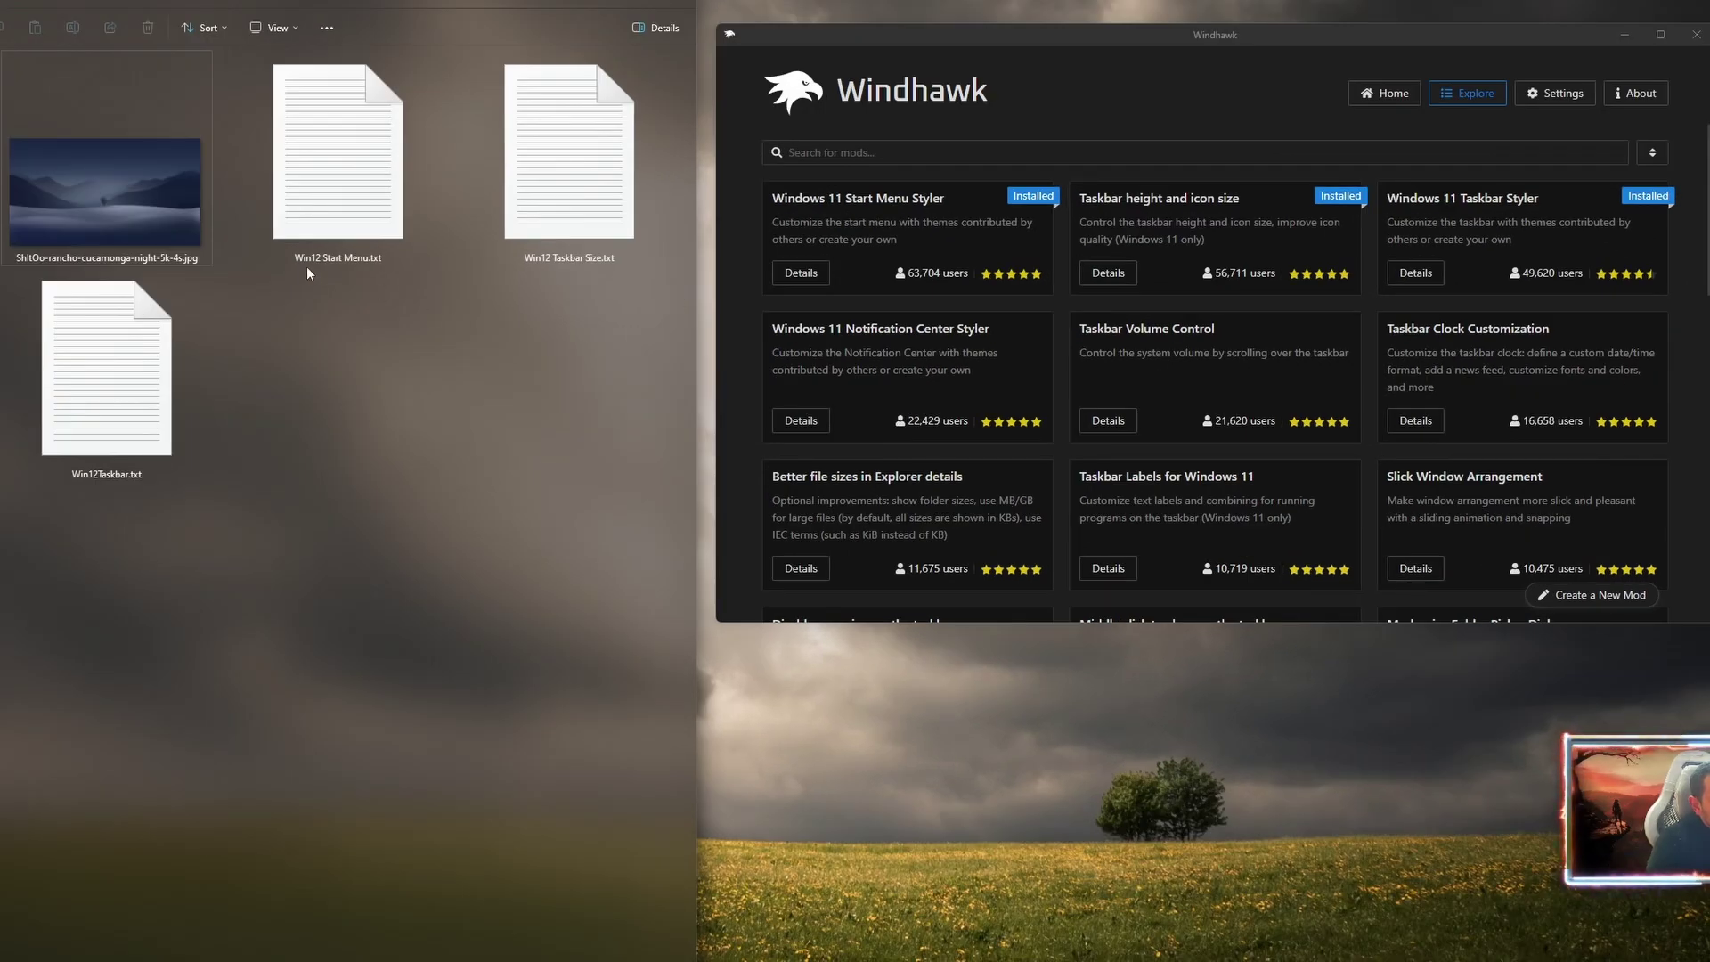
left_click(802, 274)
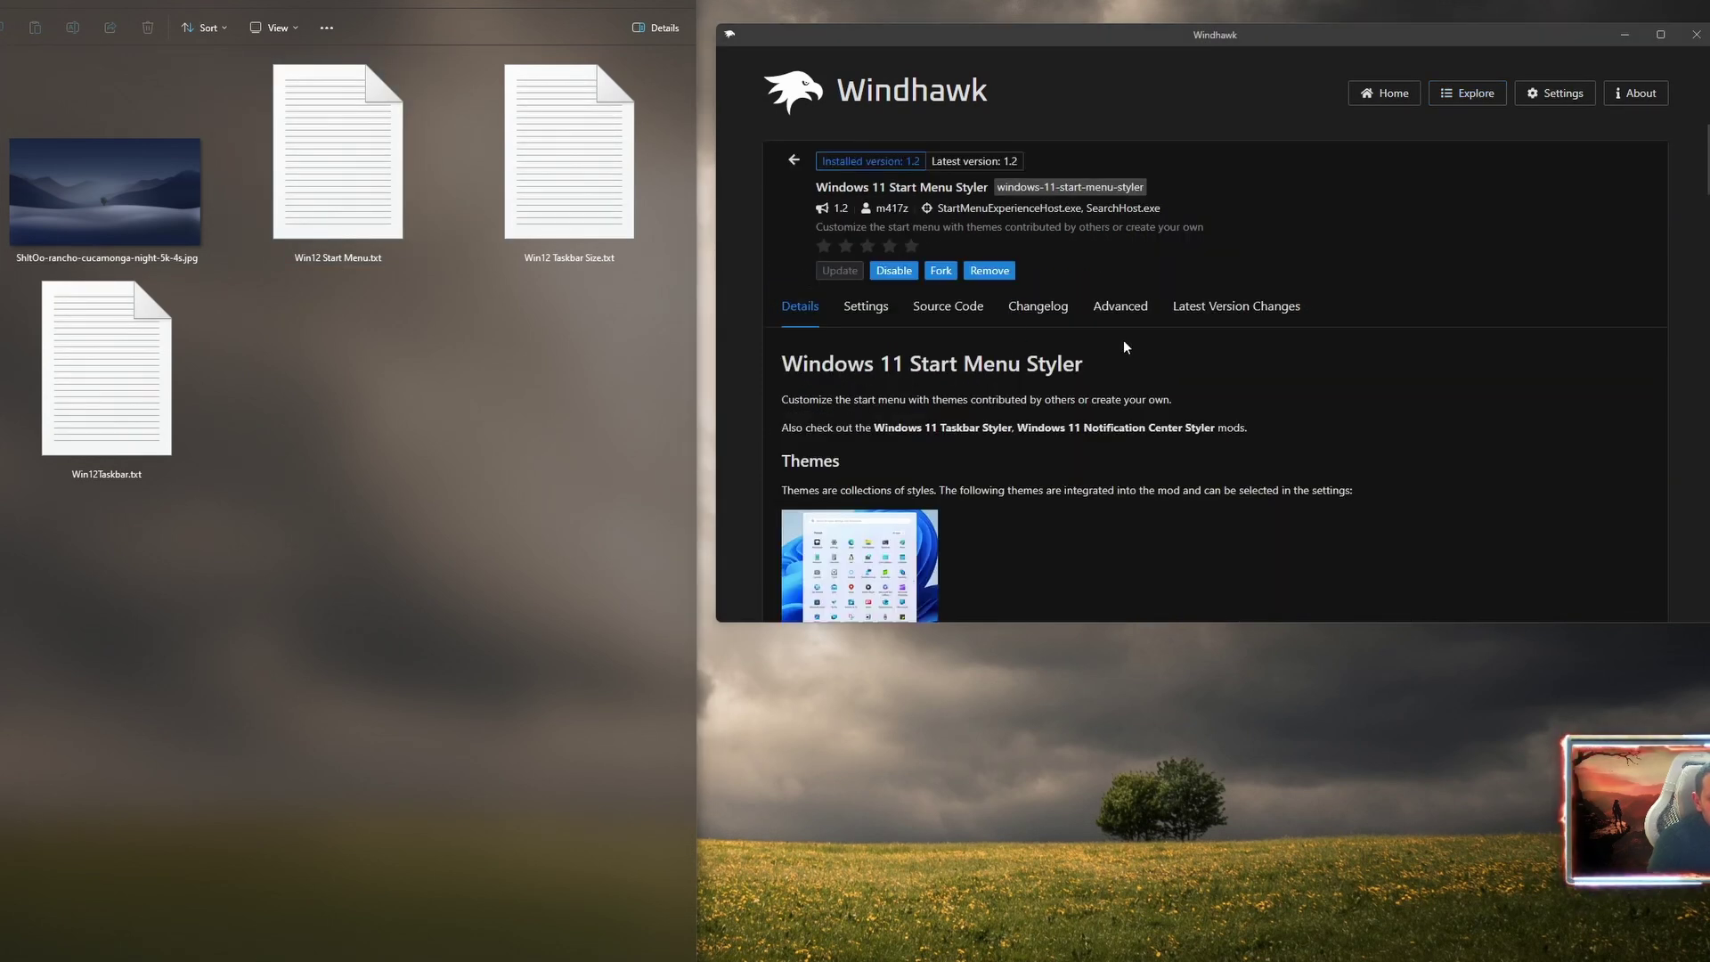
left_click(1121, 308)
scroll(1036, 525, "down", 1)
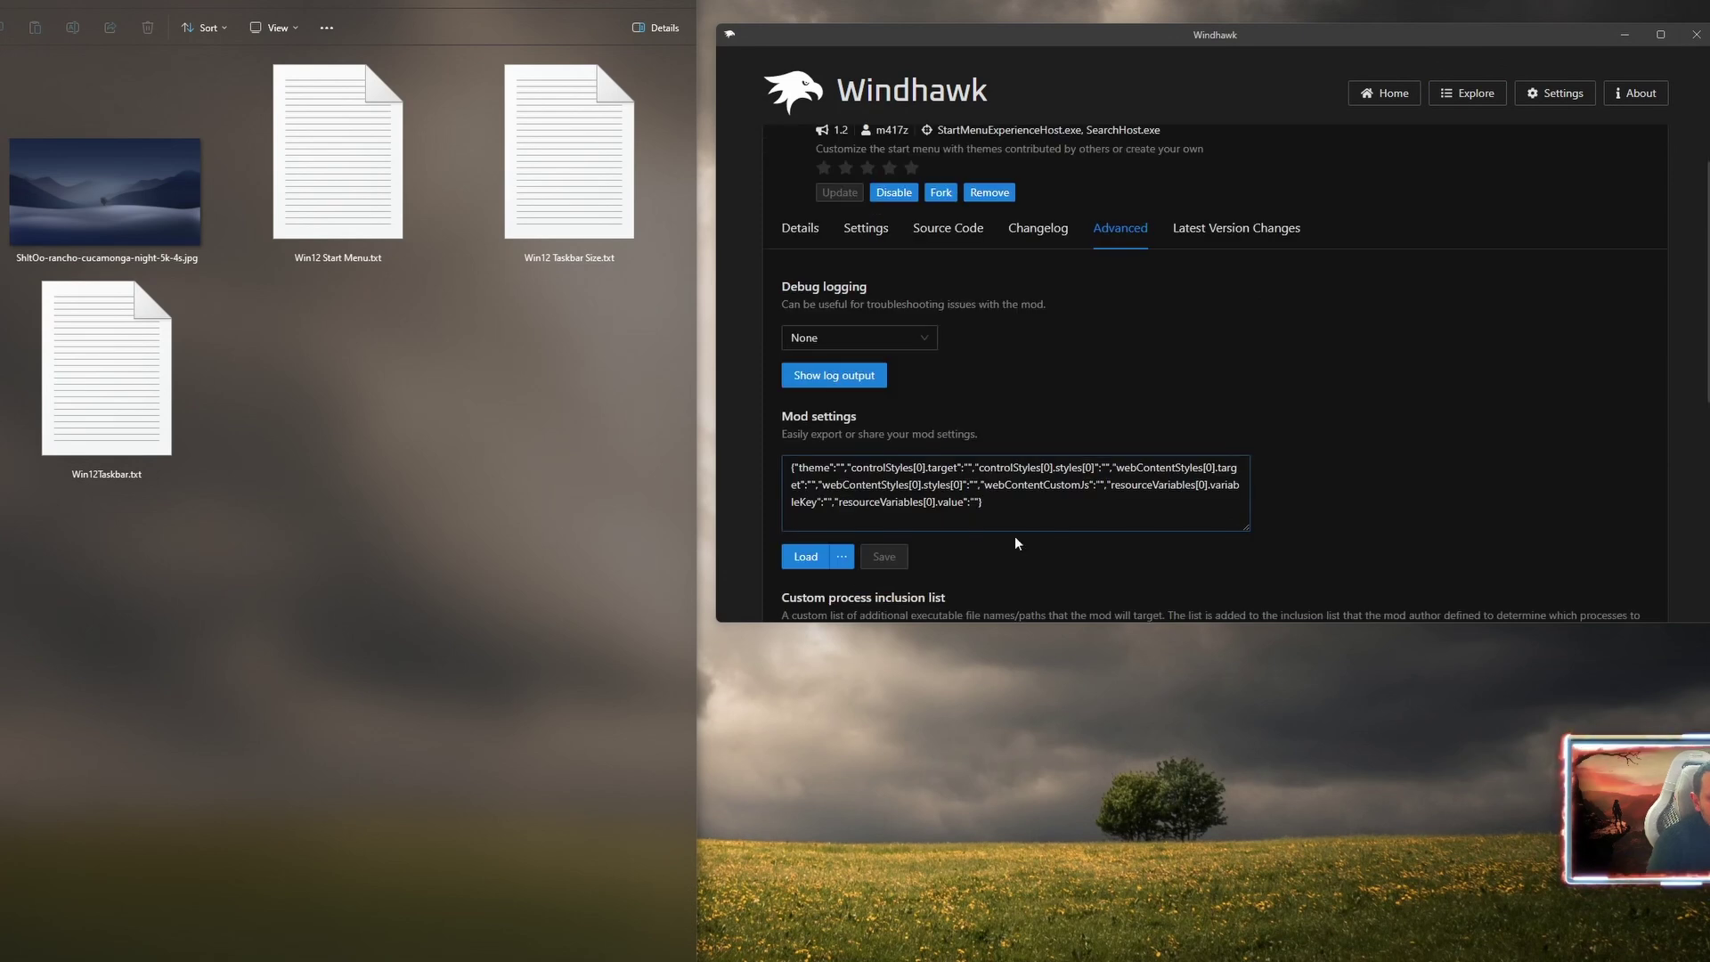
left_click_drag(1004, 509, 754, 452)
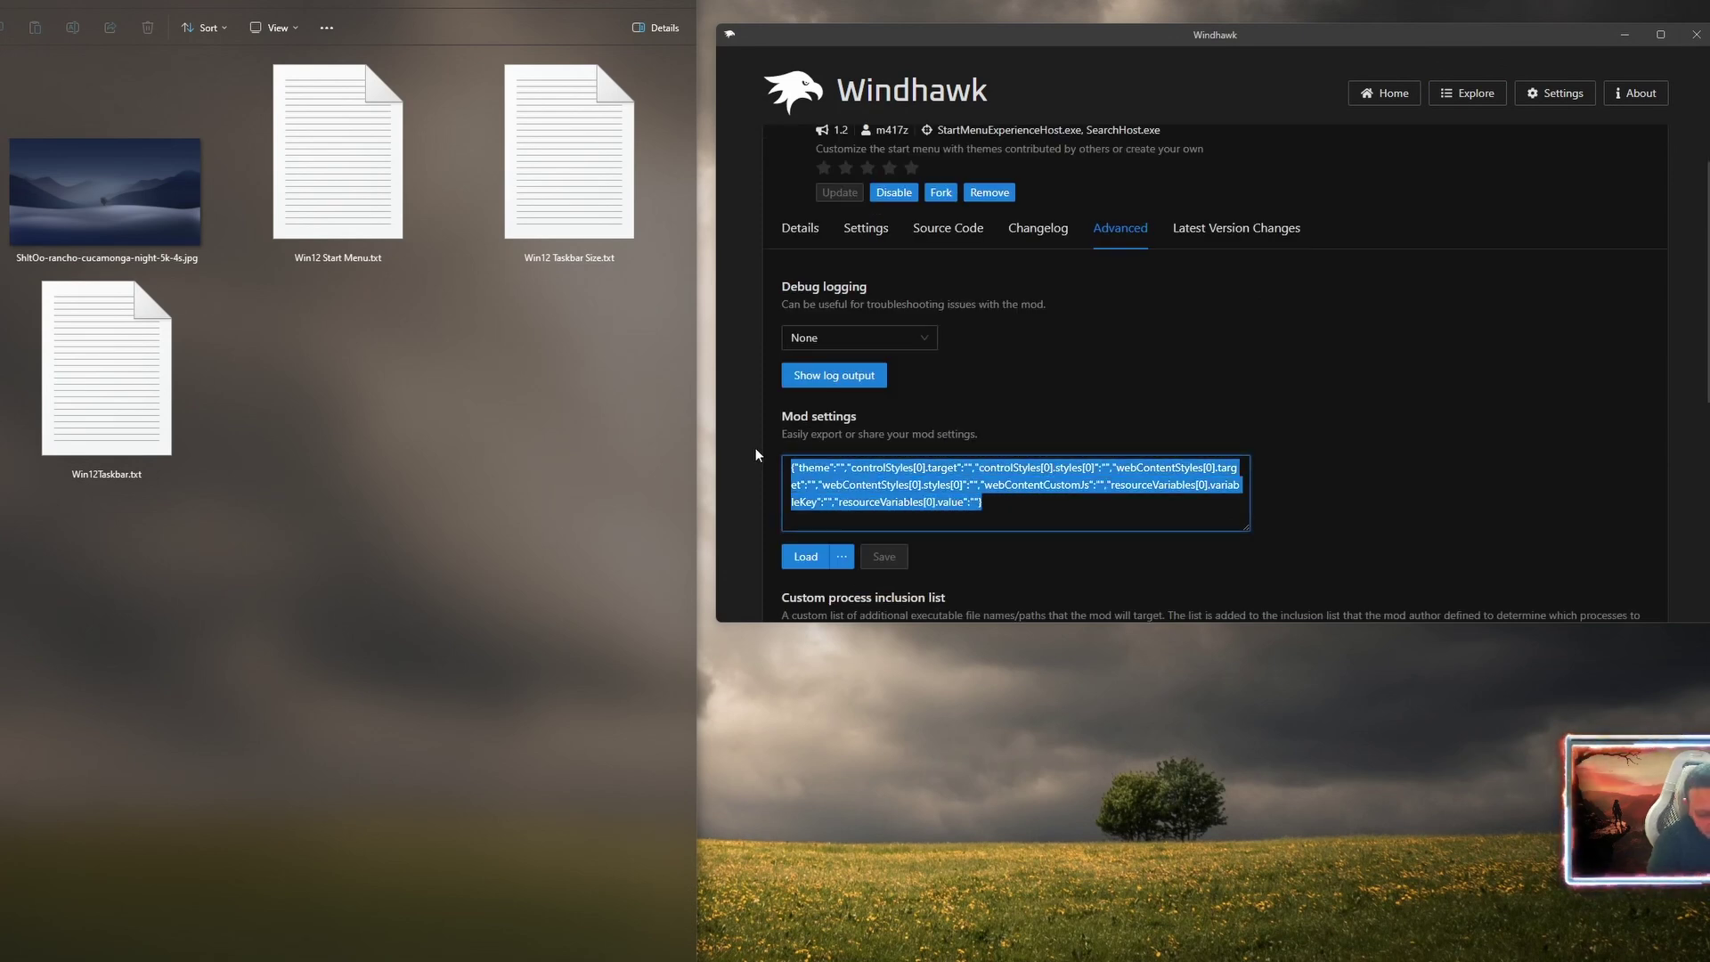
key("BackSpace")
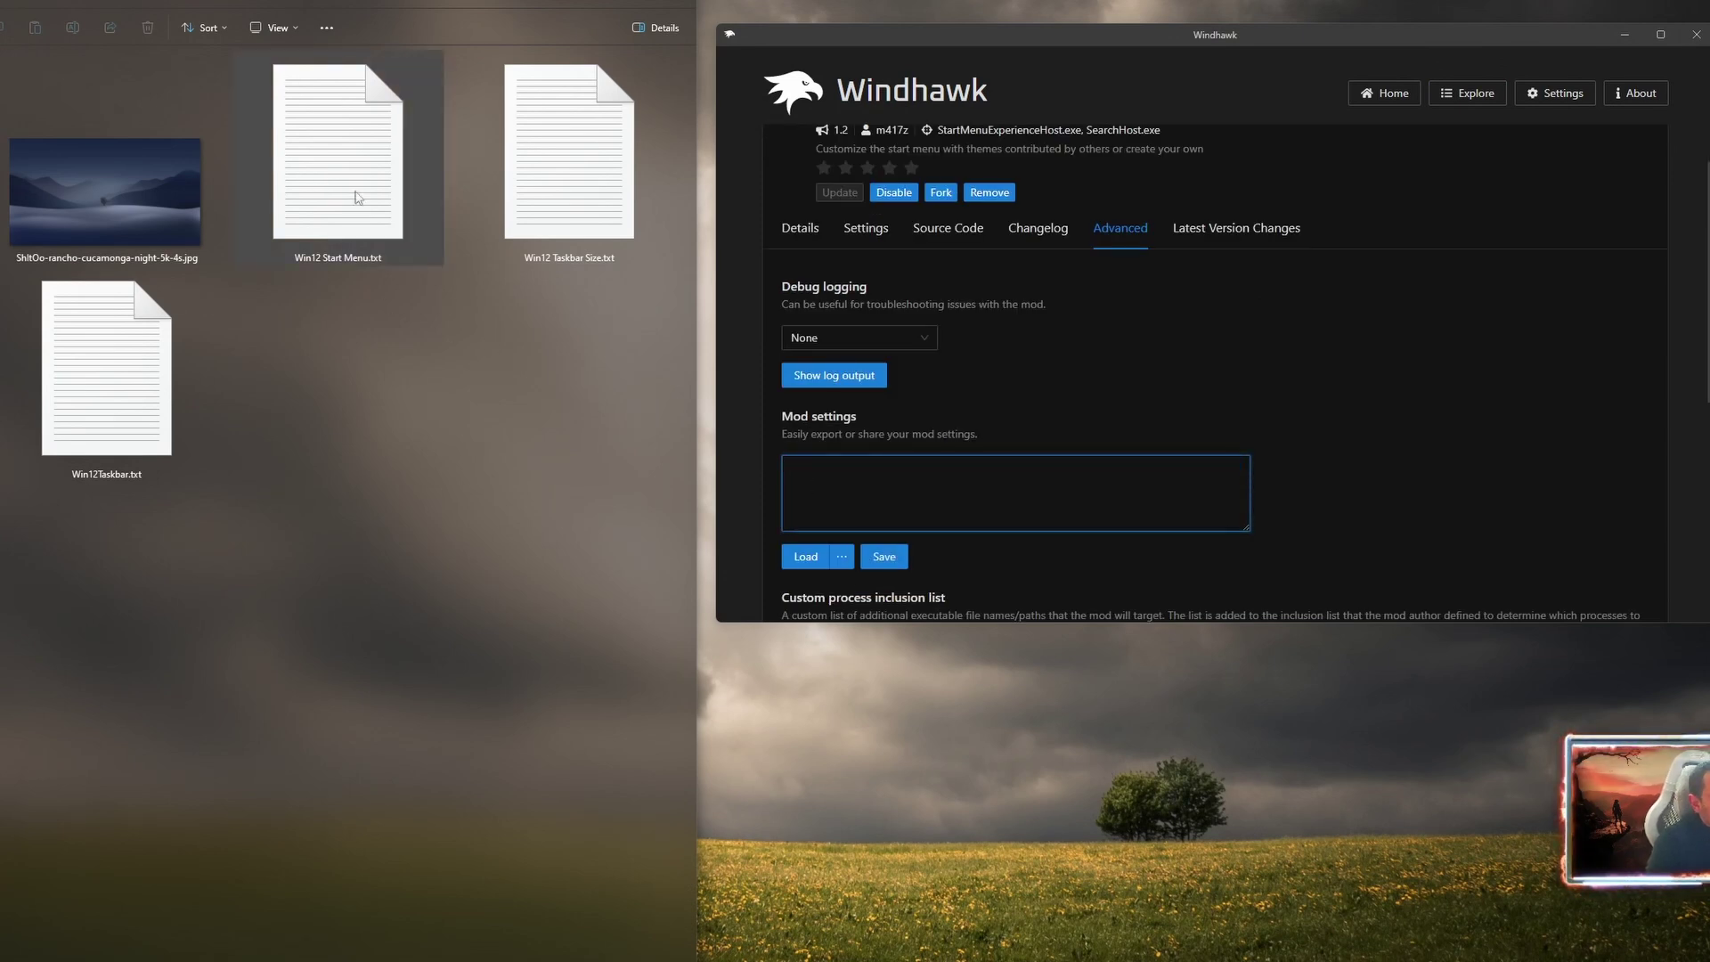
Step: Copy the full contents of Win12 Start Menu.txt into the Start Menu Styler's mod settings and save them
double_click(350, 153)
left_click_drag(639, 130, 463, 117)
left_click_drag(336, 313, 298, 312)
key("ctrl+a")
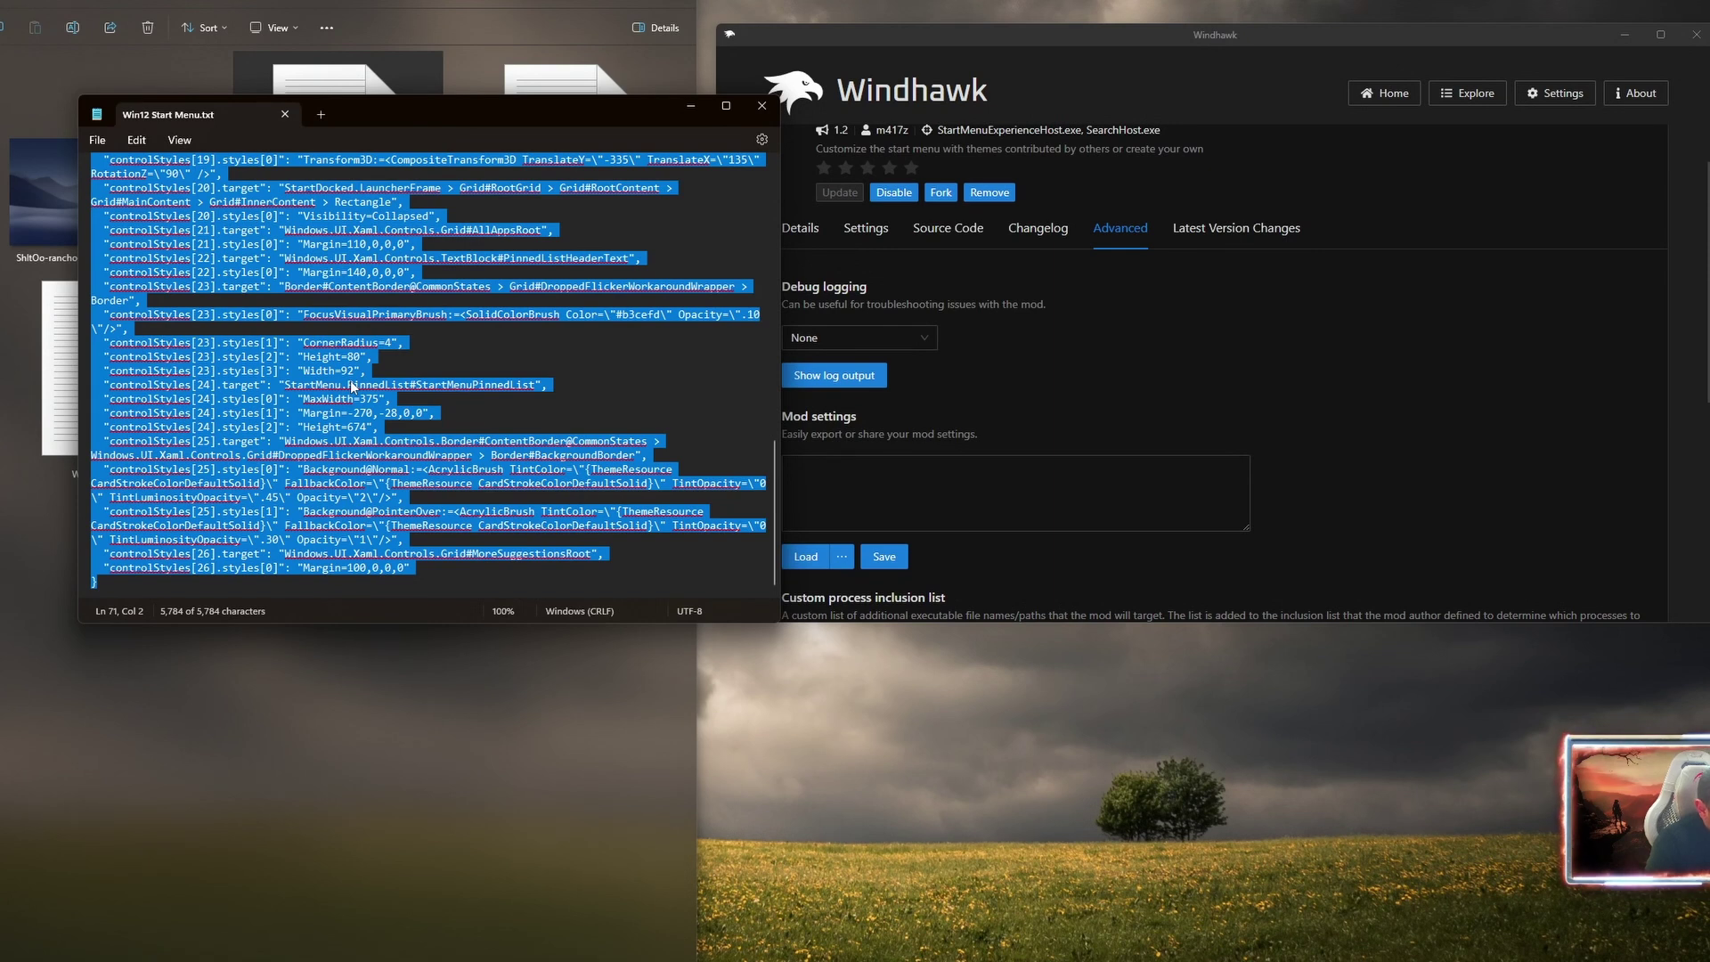
left_click(764, 109)
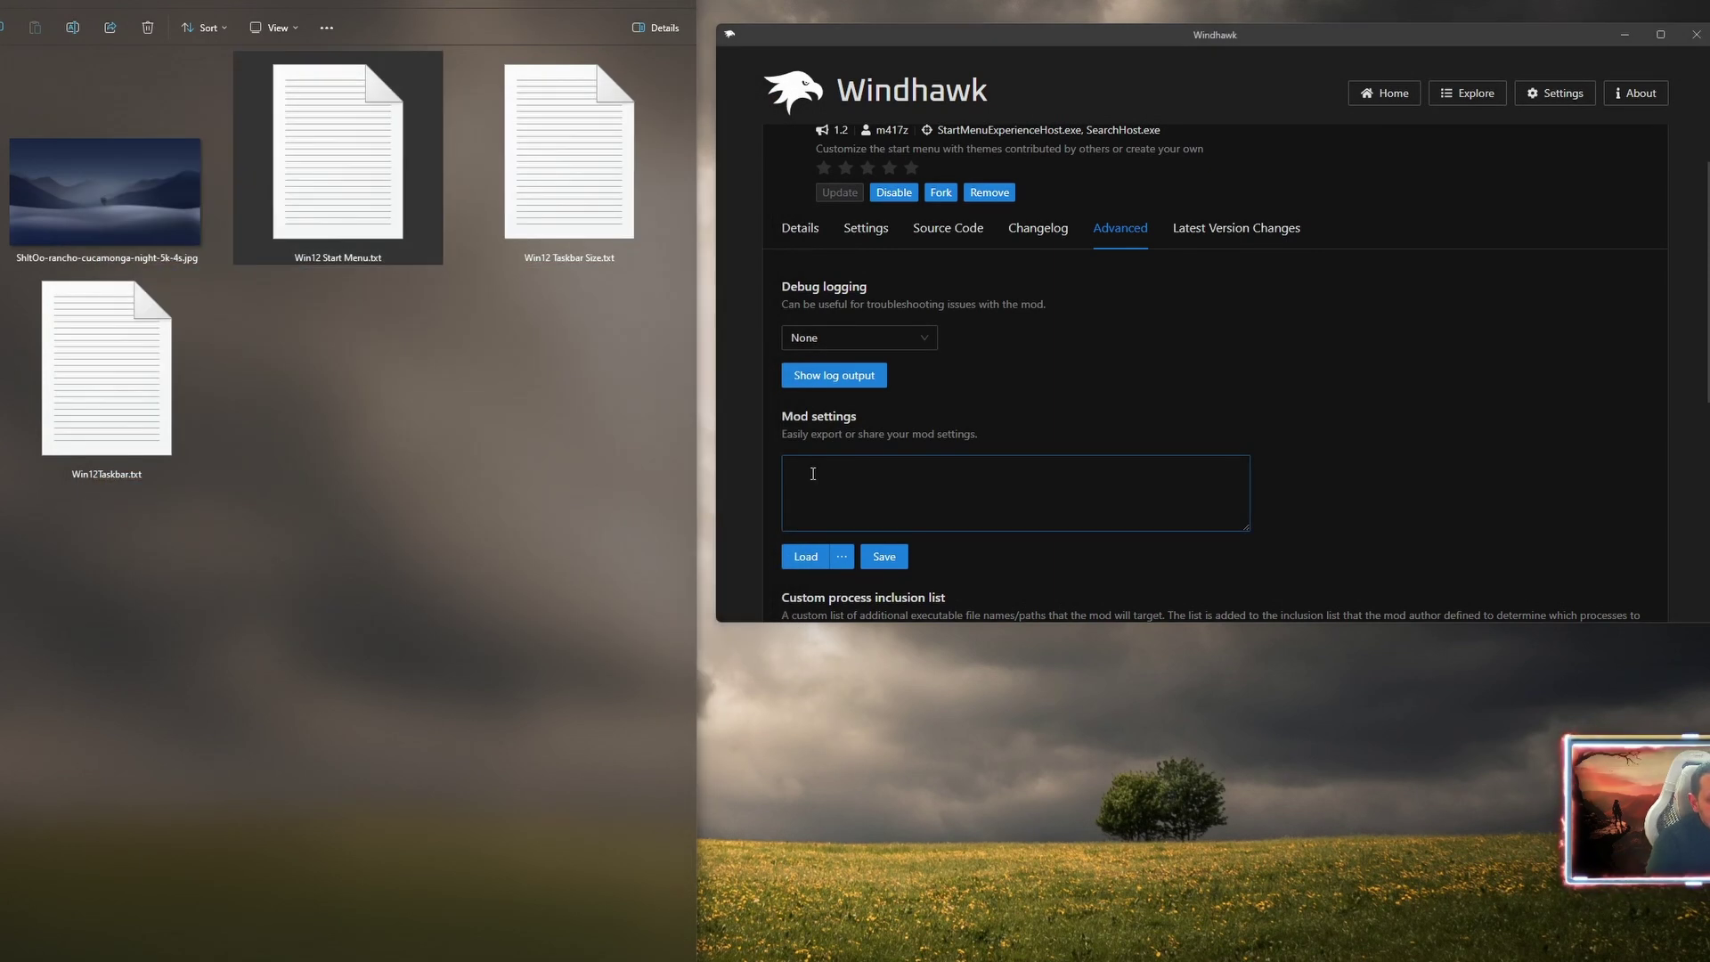
left_click(811, 473)
key("ctrl+v")
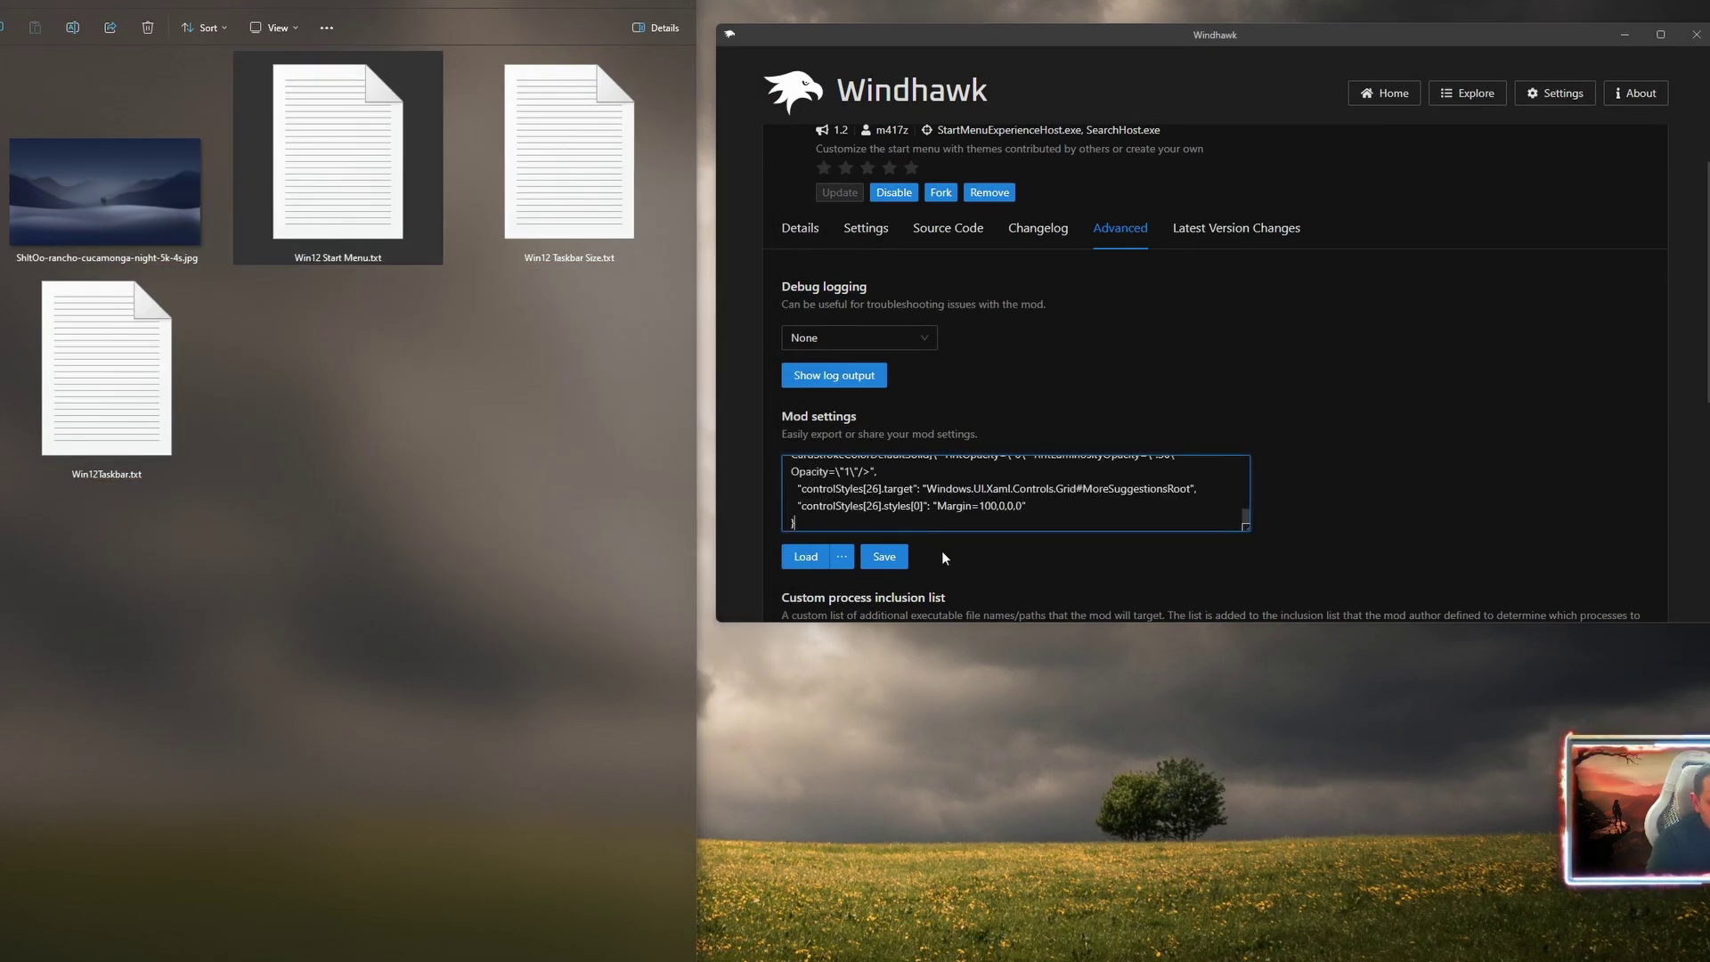
left_click(884, 556)
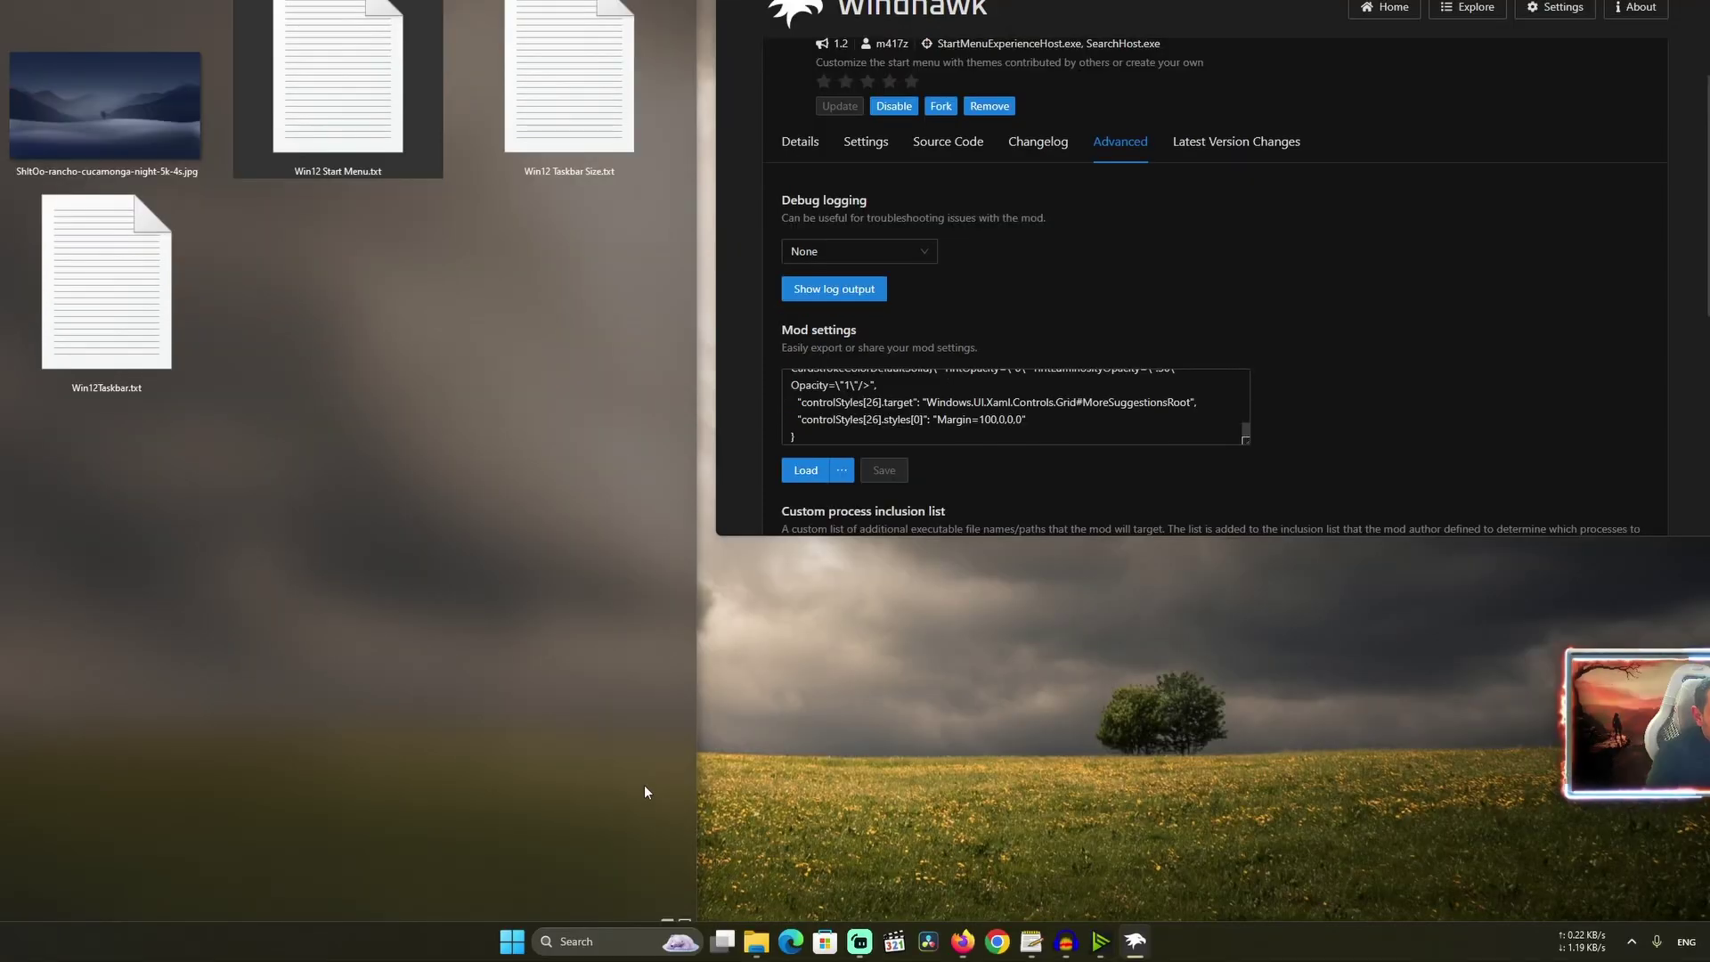
Step: Open the Start menu to check its restyled layout, and return to Windhawk's mod list
left_click(512, 942)
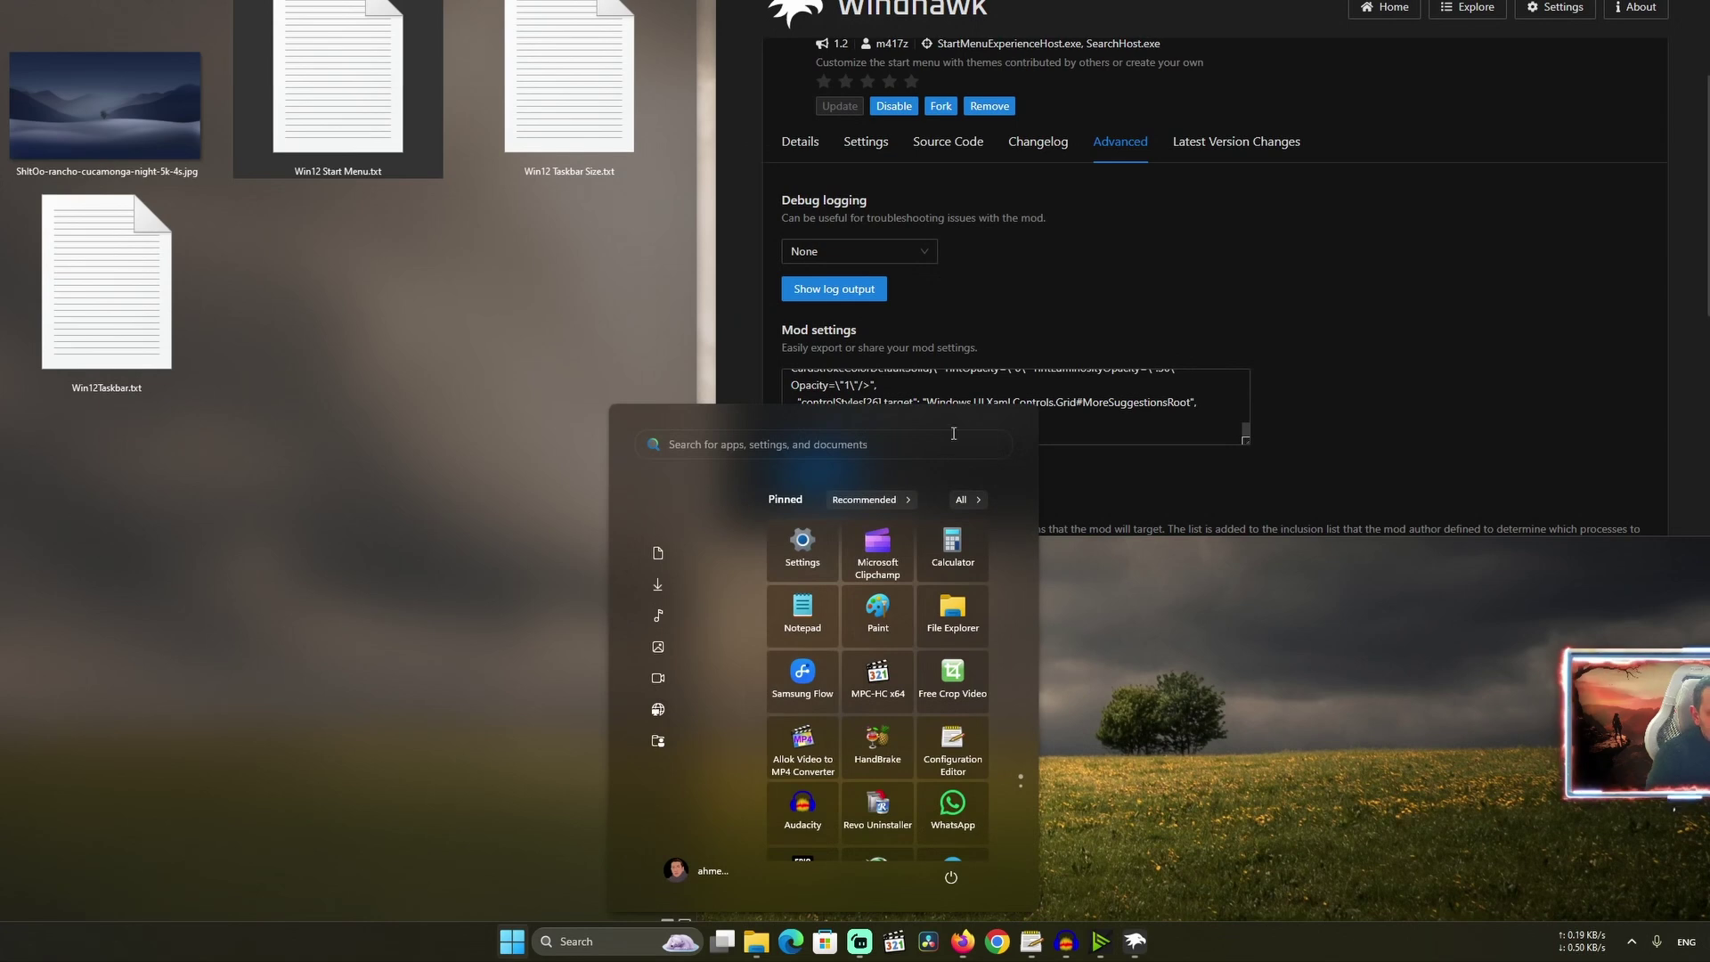
scroll(843, 782, "down", 5)
scroll(908, 629, "up", 5)
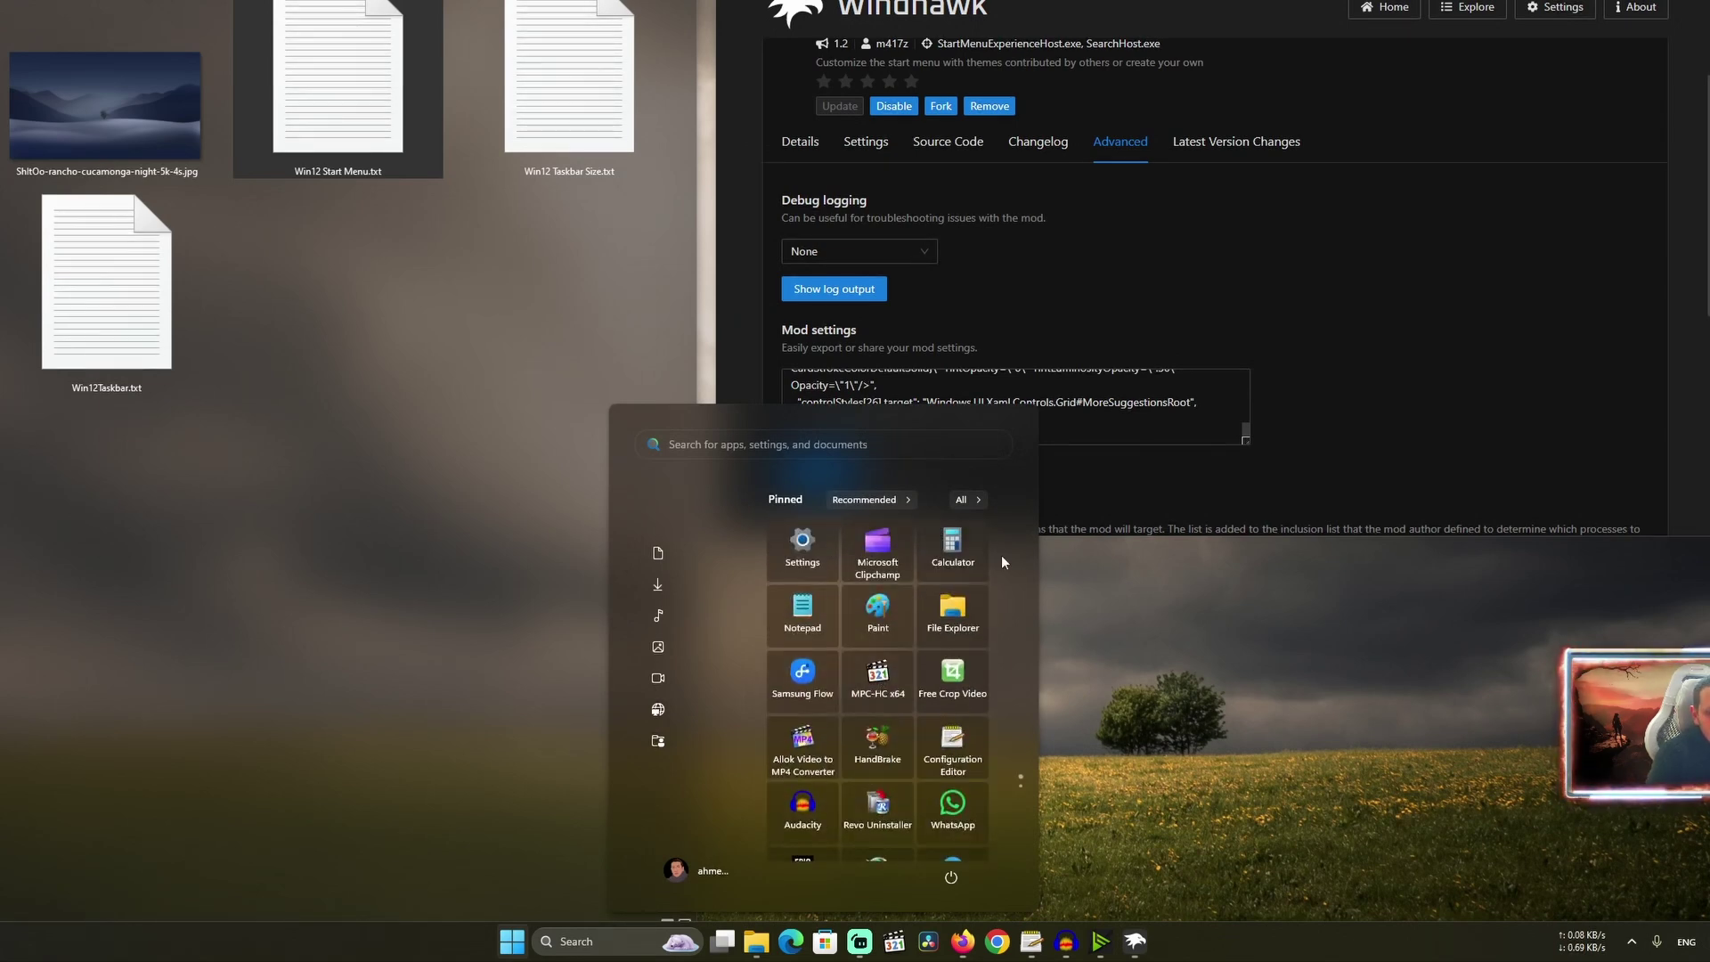
left_click(1075, 275)
scroll(772, 168, "up", 3)
left_click(794, 162)
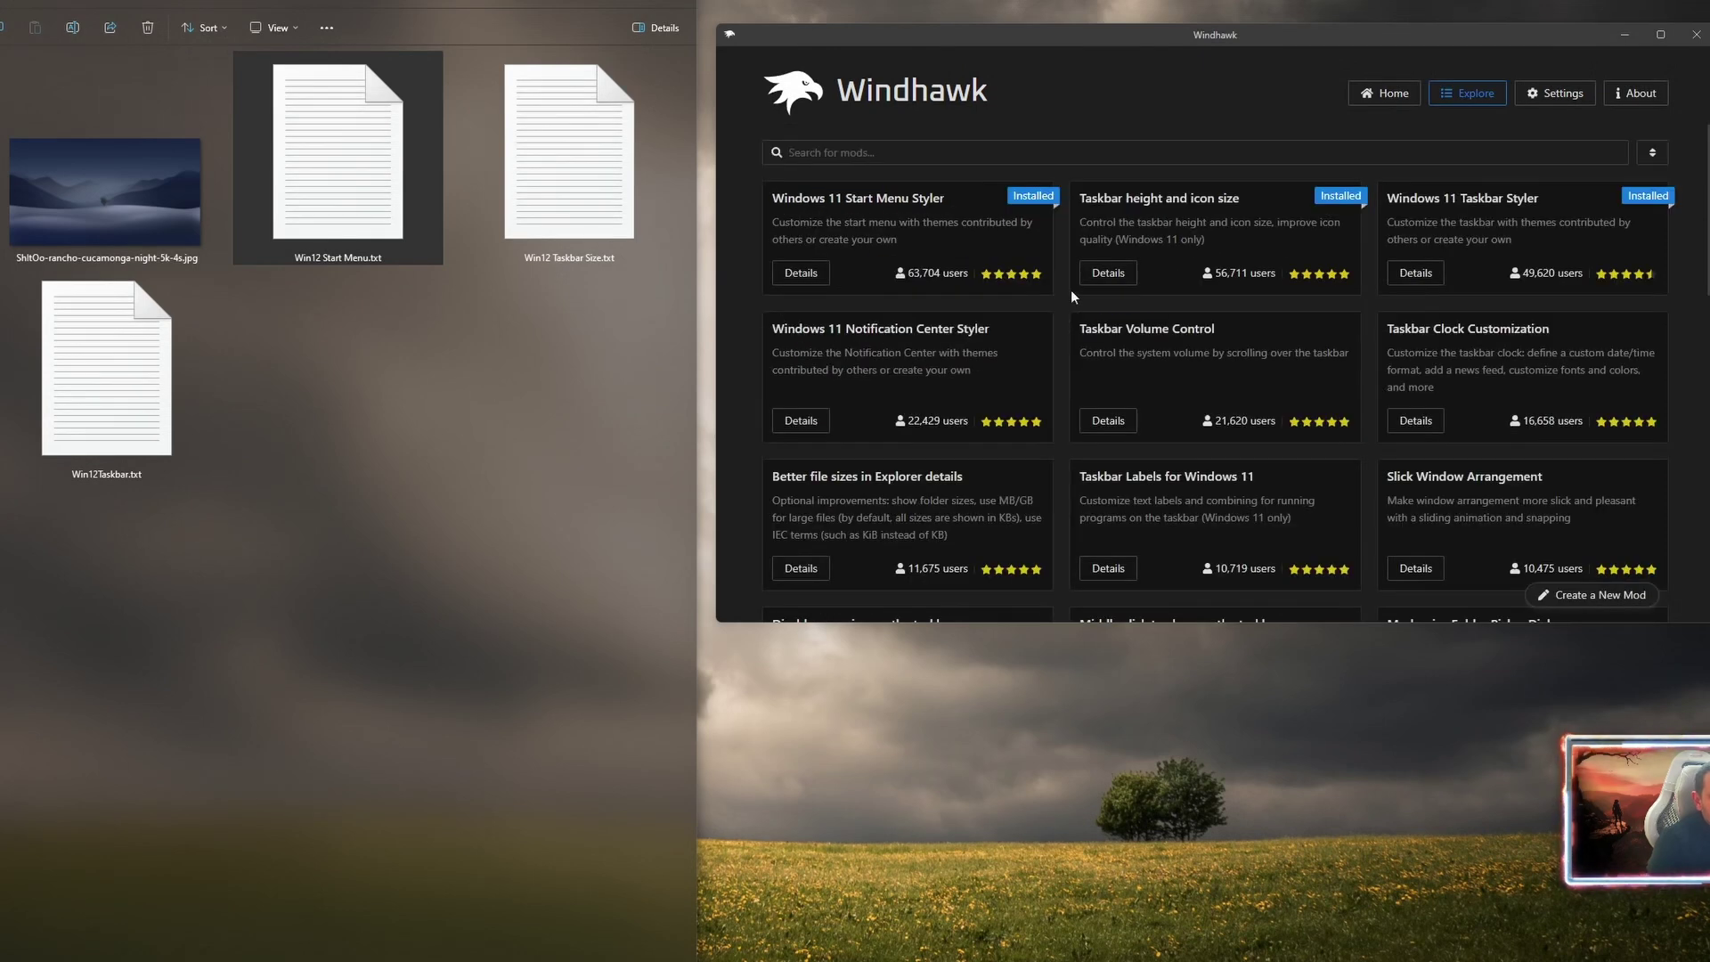
Step: Open Win12 Taskbar Size.txt and clear the mod settings text in the Taskbar height and icon size mod's advanced options
left_click(1113, 273)
left_click(590, 260)
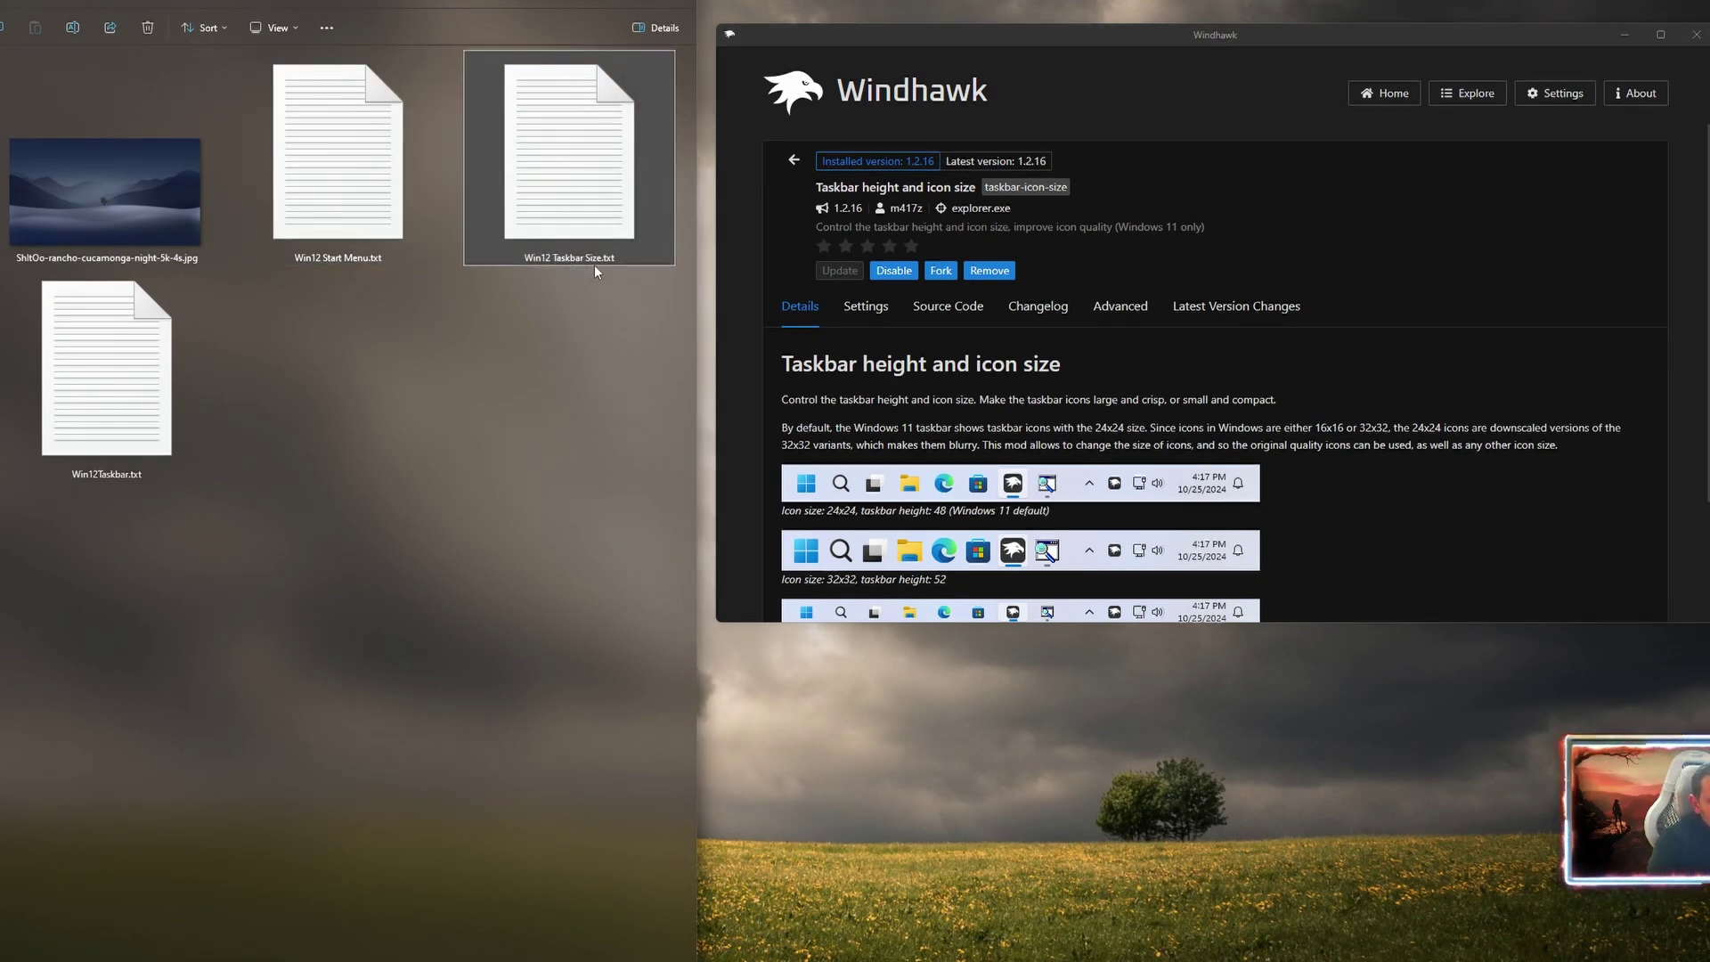
double_click(588, 208)
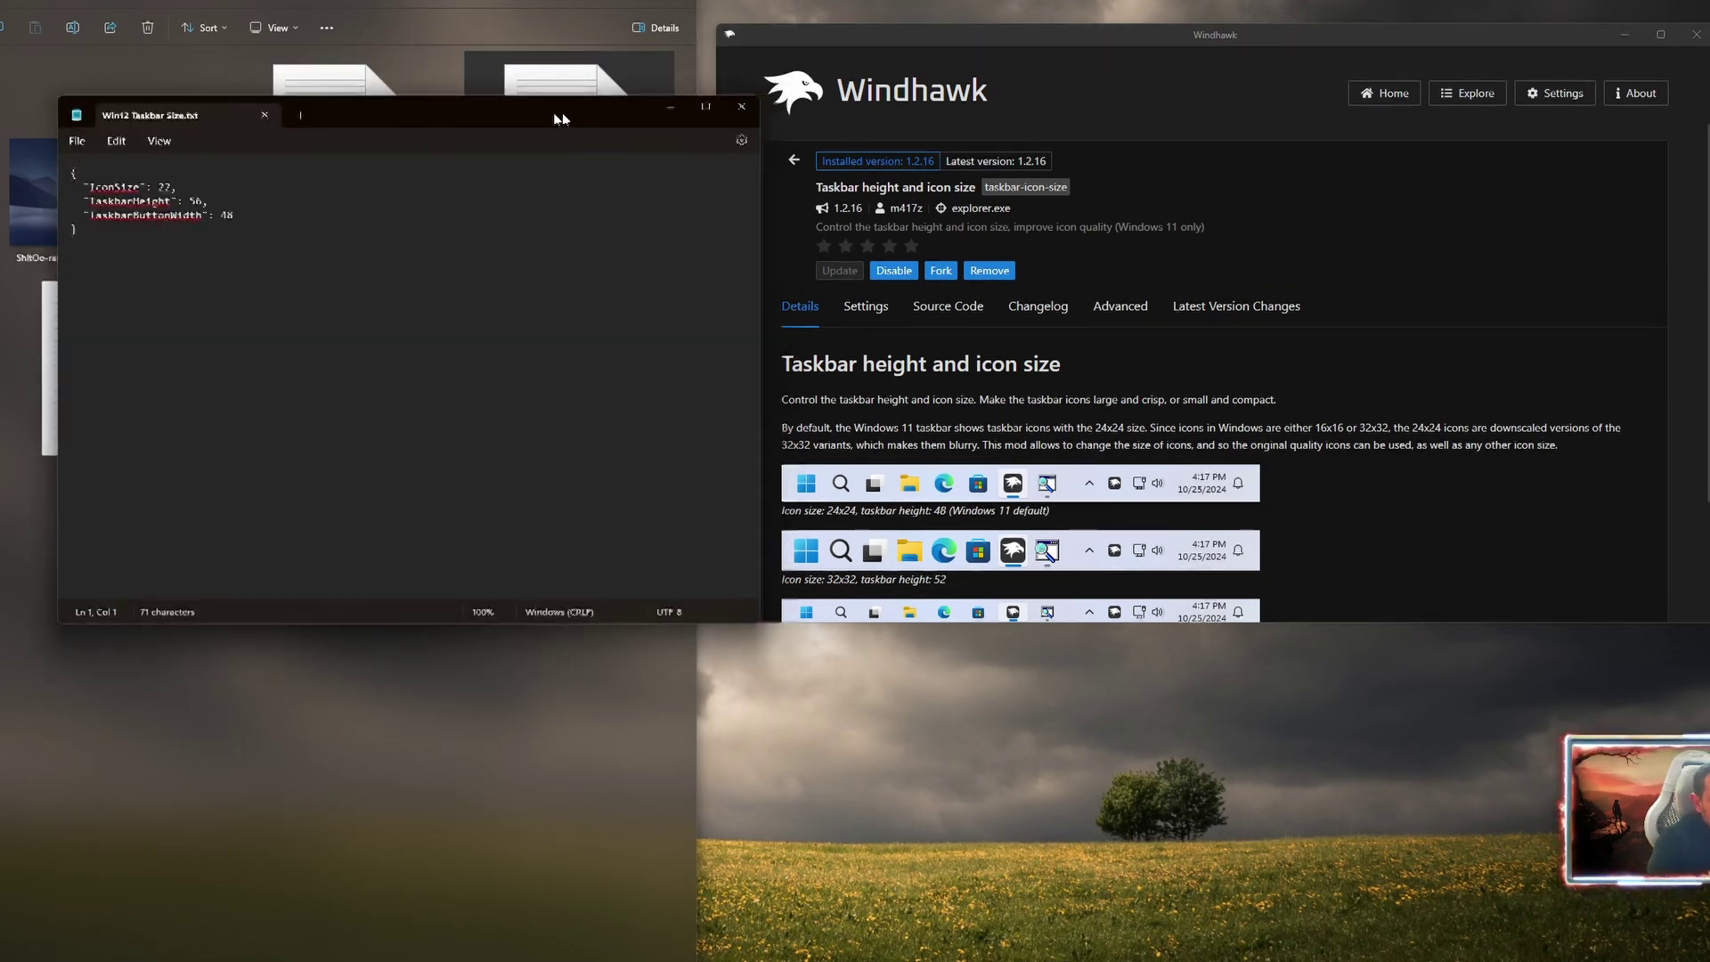
left_click(1163, 306)
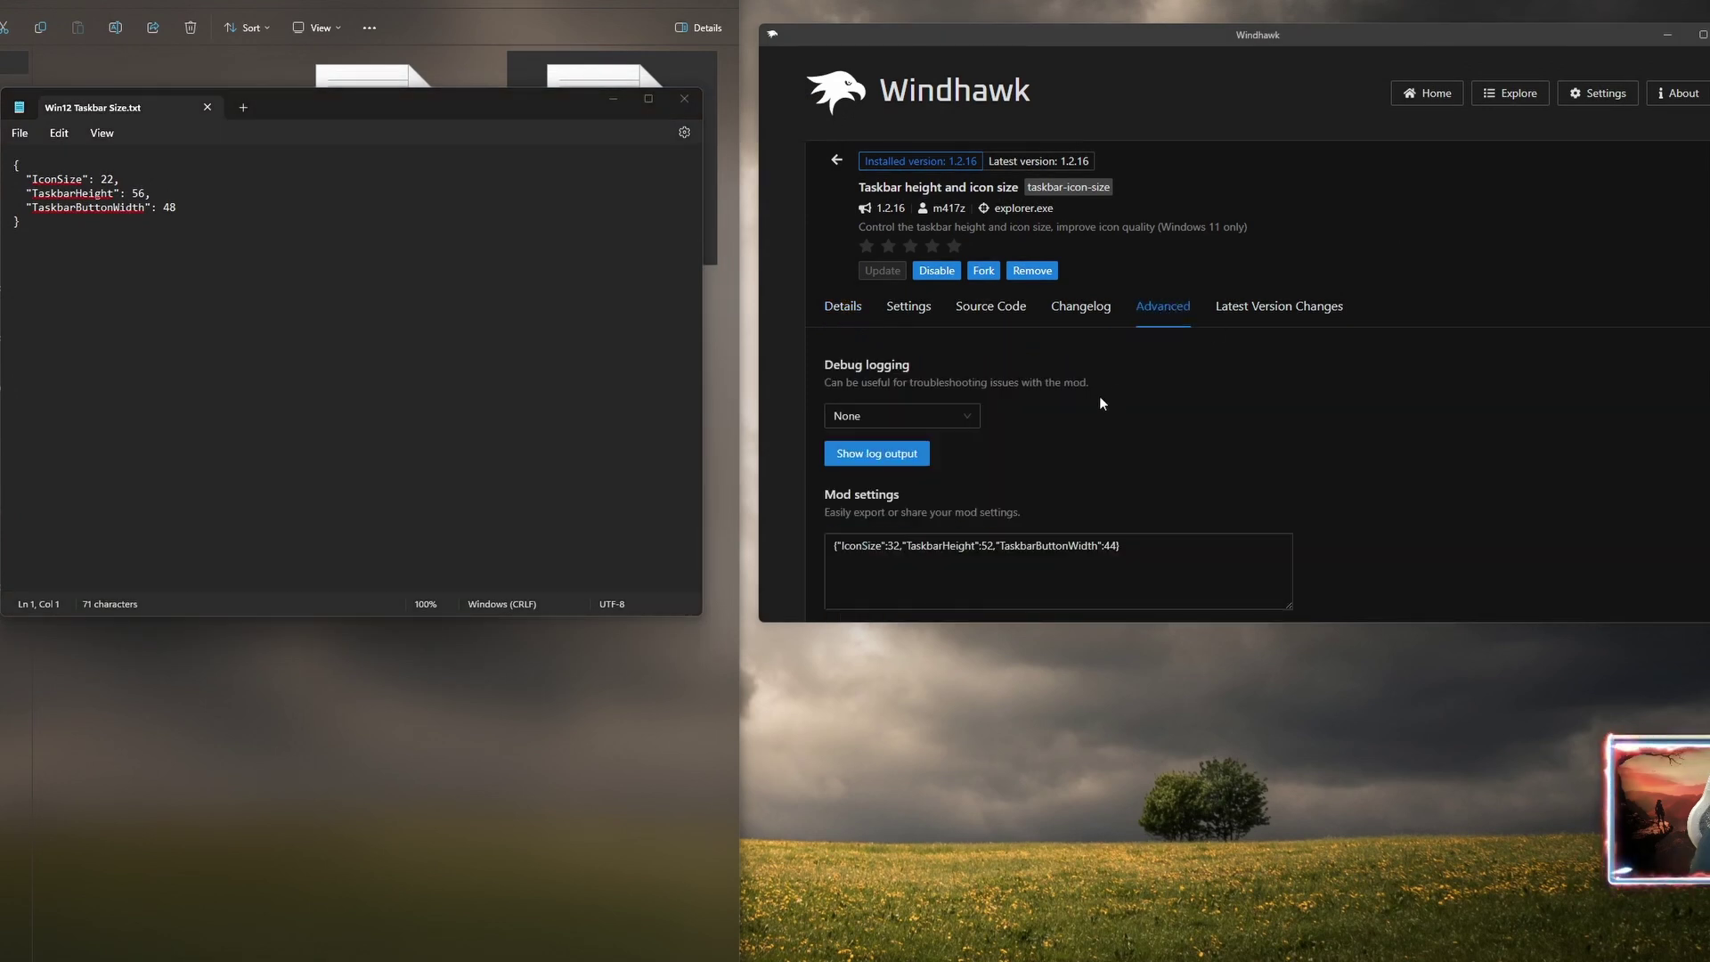
scroll(1112, 456, "down", 2)
key("ctrl+a")
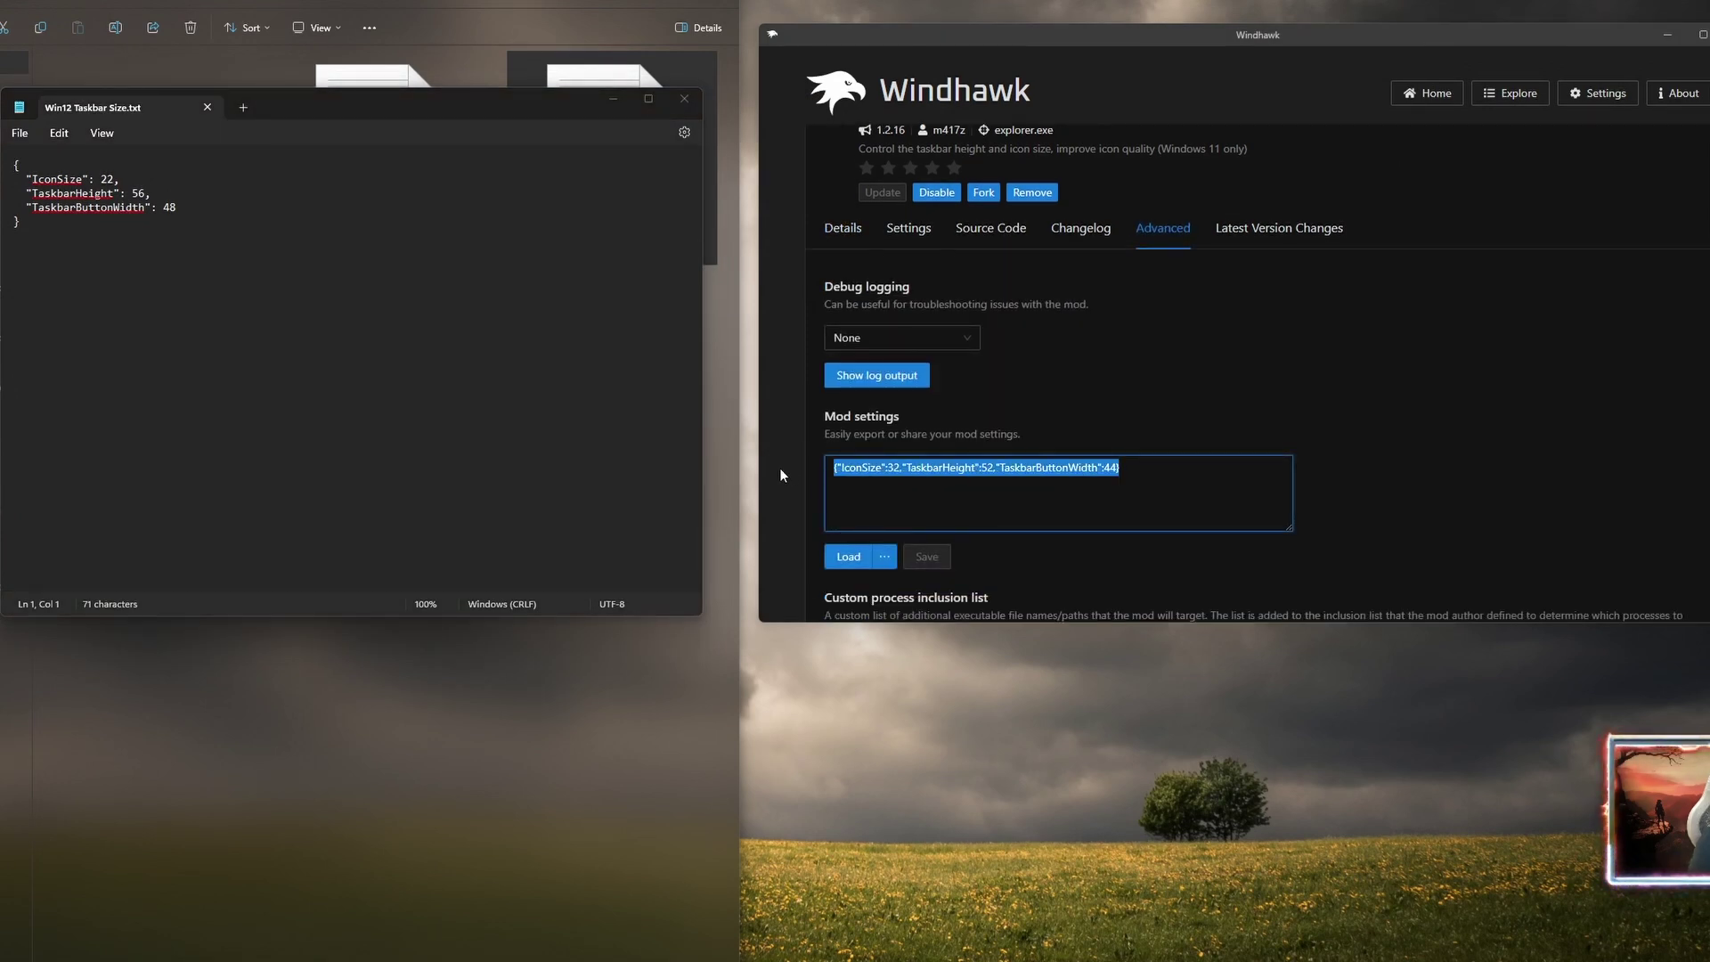
key("BackSpace")
Step: Copy the icon size 22, taskbar height 56 and button width 48 settings into the mod, save, and return to the mod list
left_click(166, 207)
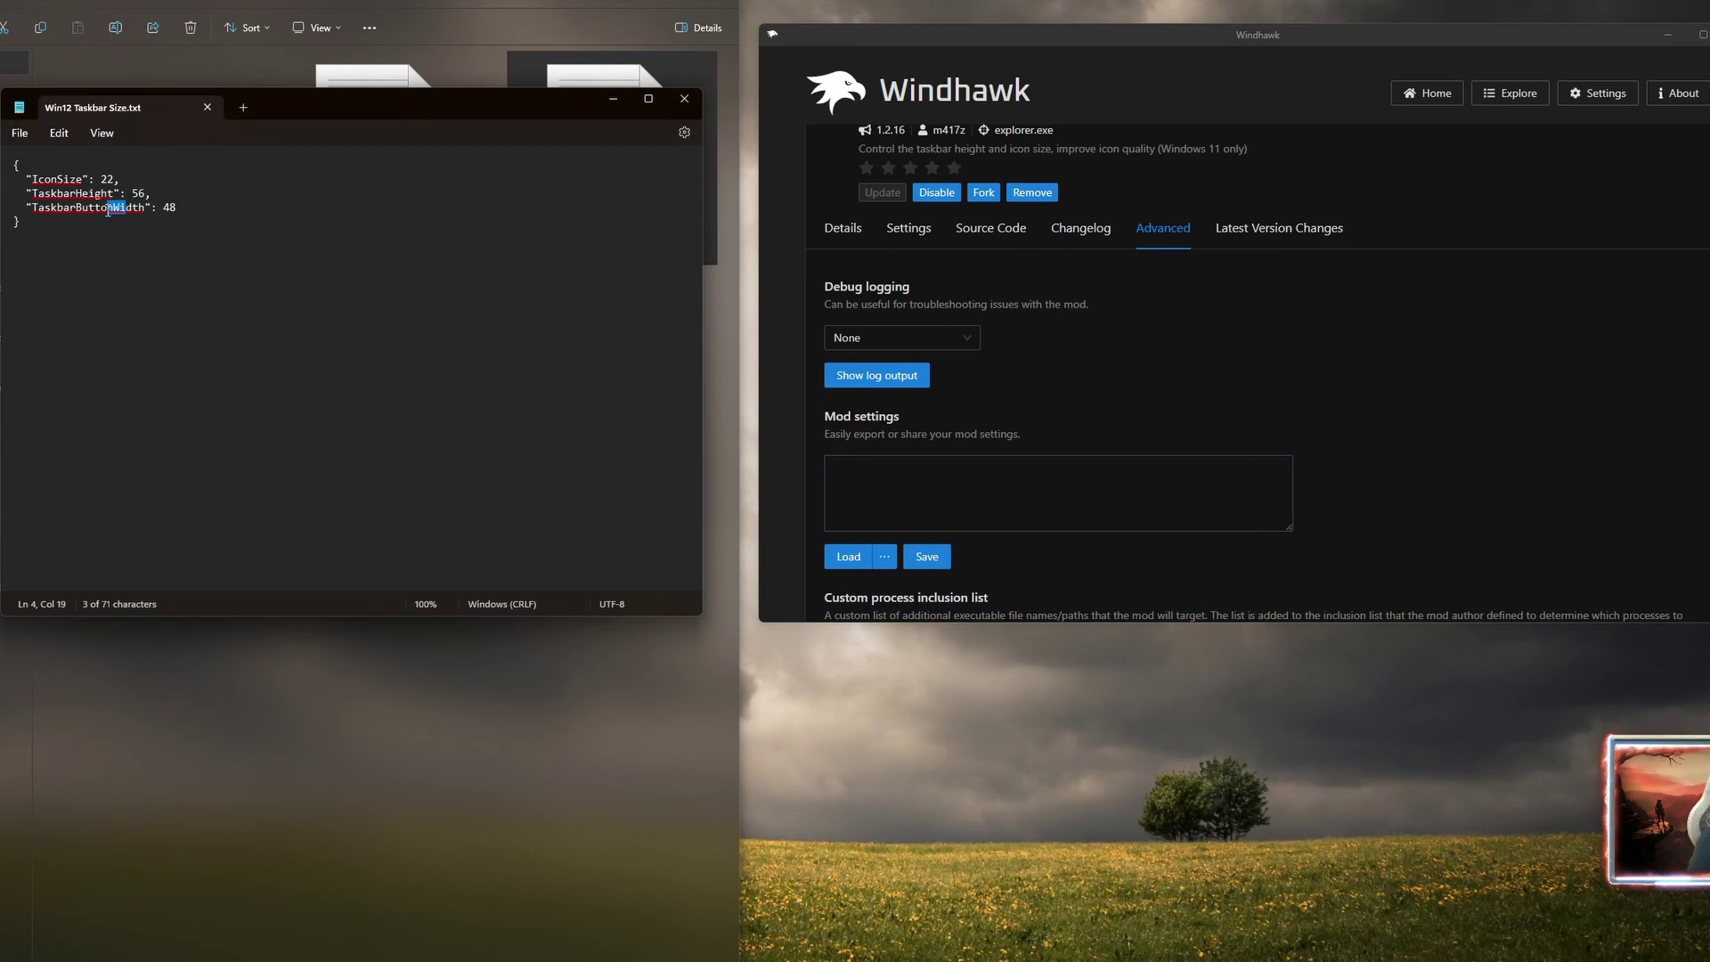
key("ctrl+a")
key("ctrl+c")
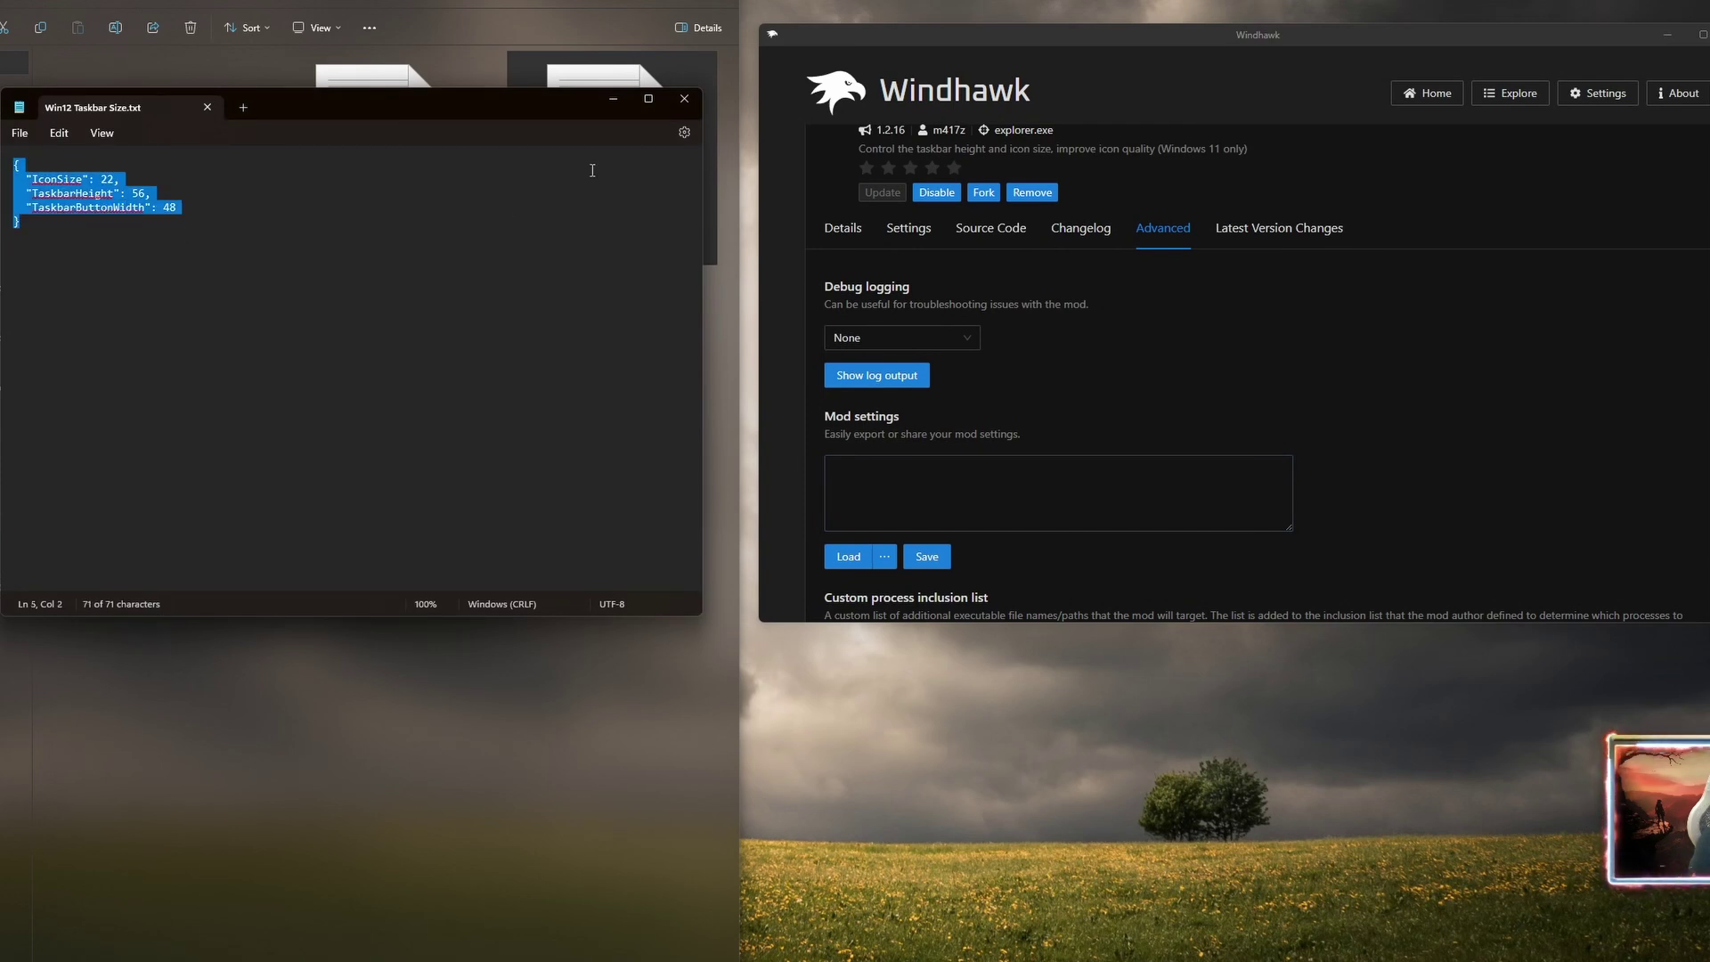
left_click(683, 100)
key("ctrl+v")
left_click(931, 562)
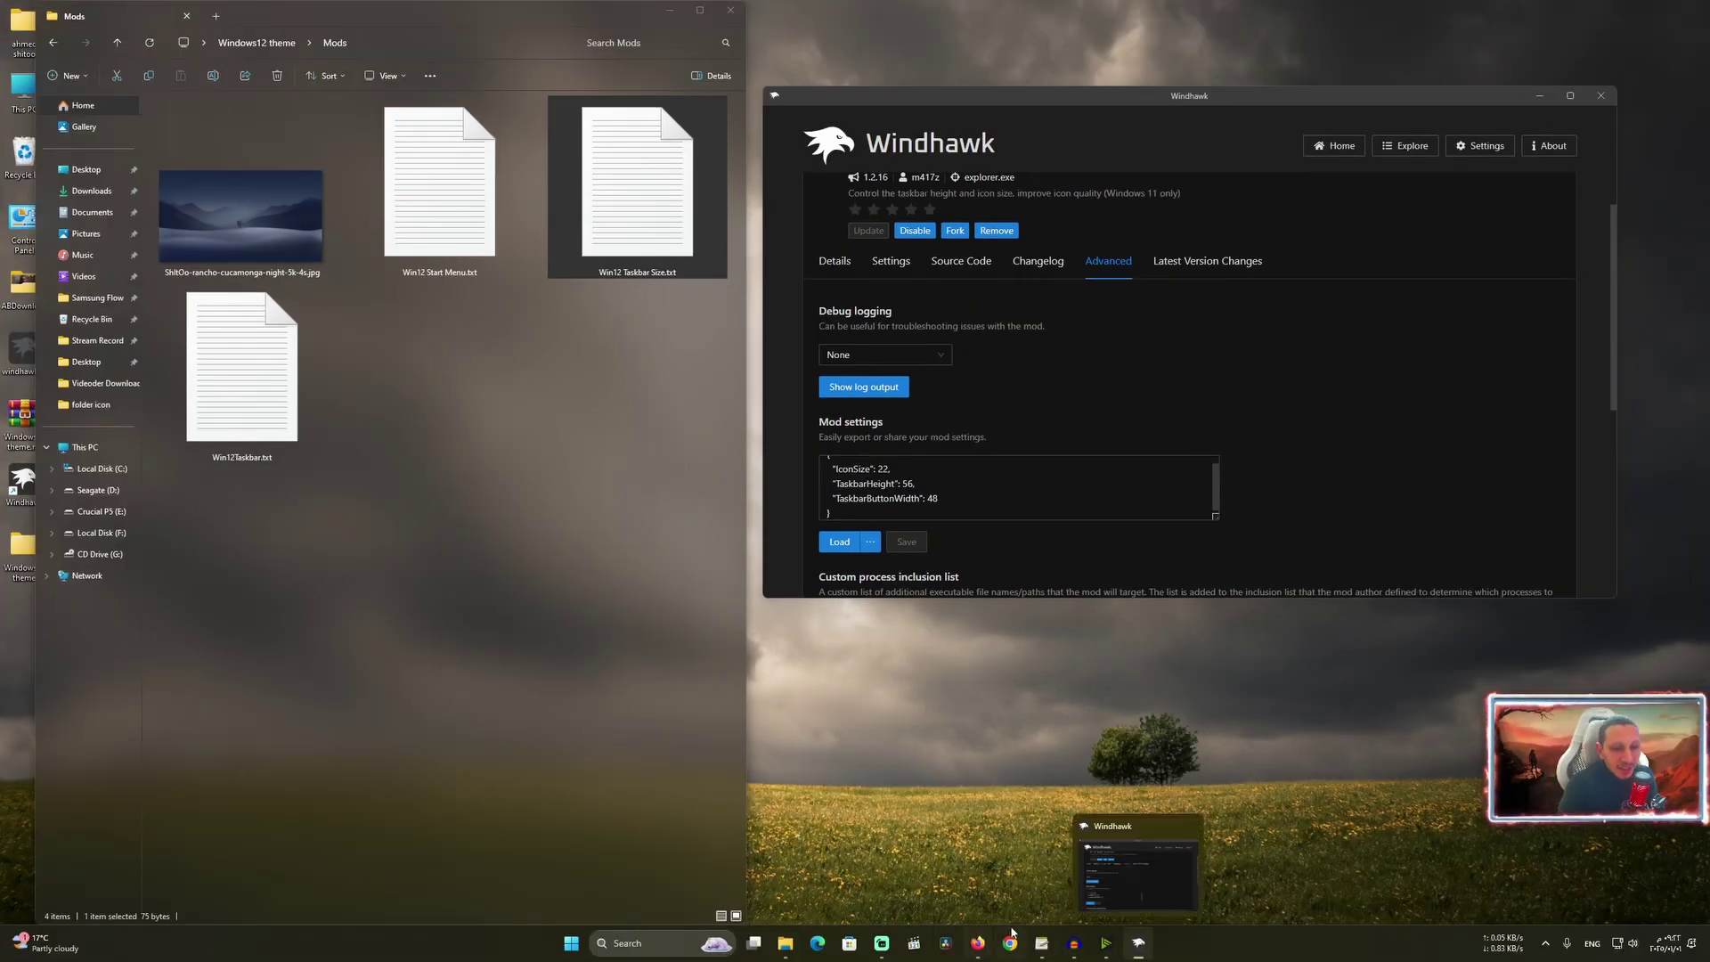
left_click(1281, 945)
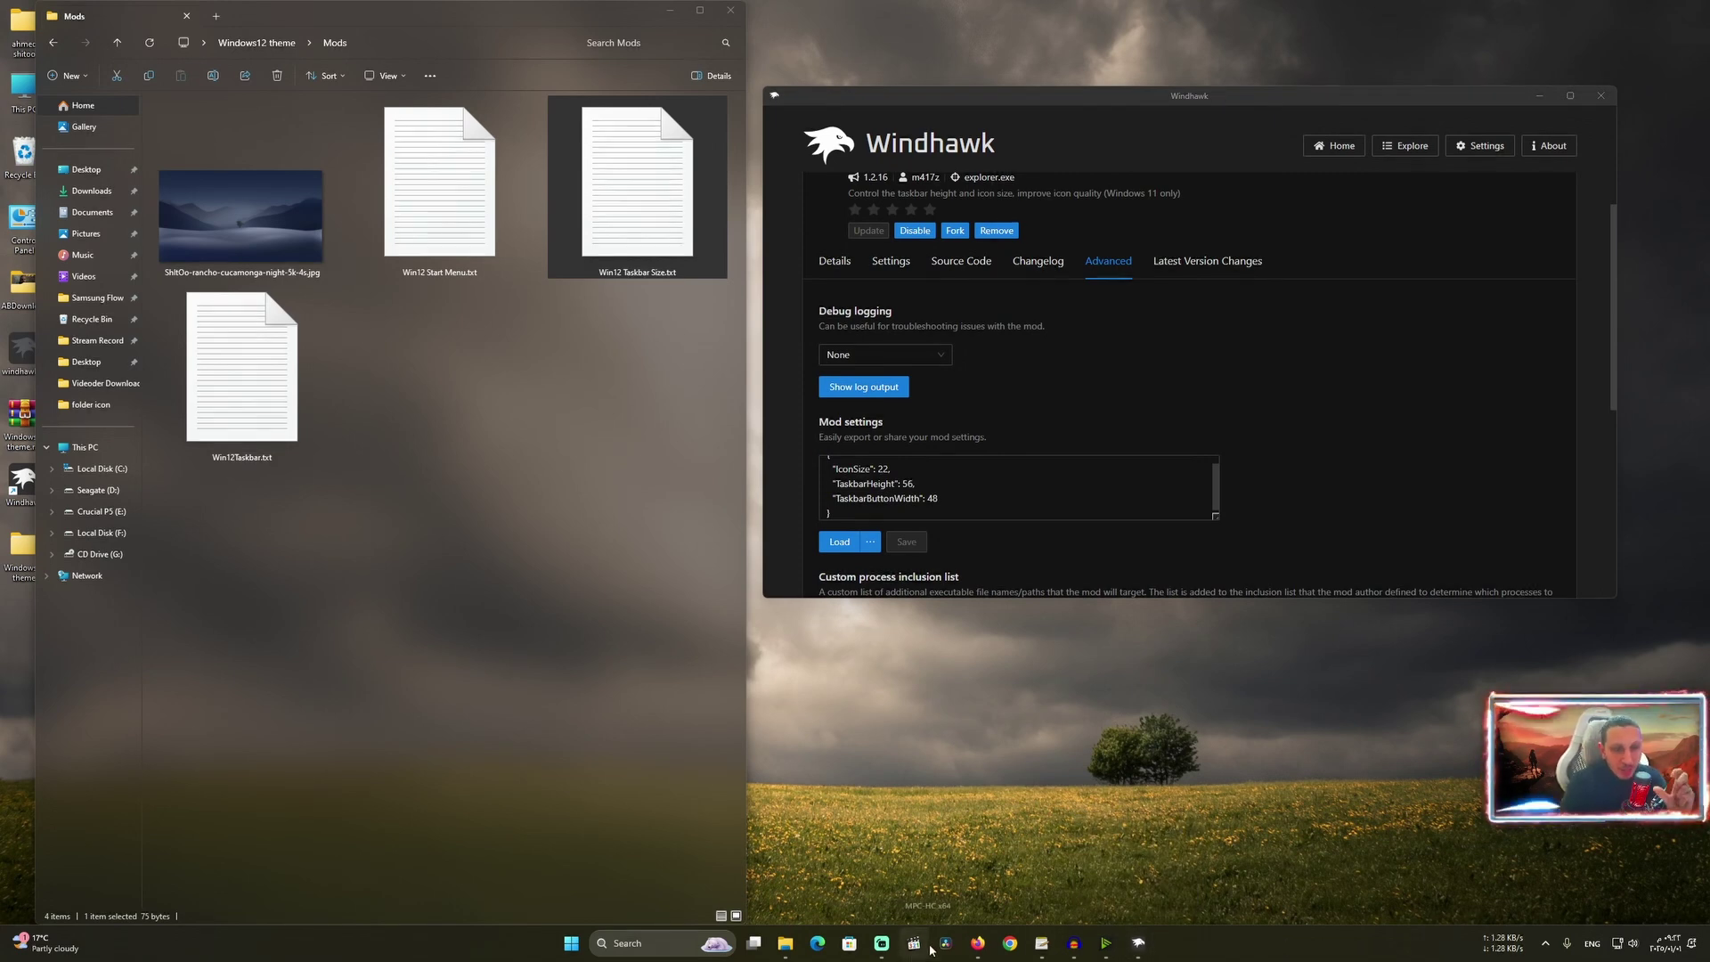
scroll(1069, 490, "up", 1)
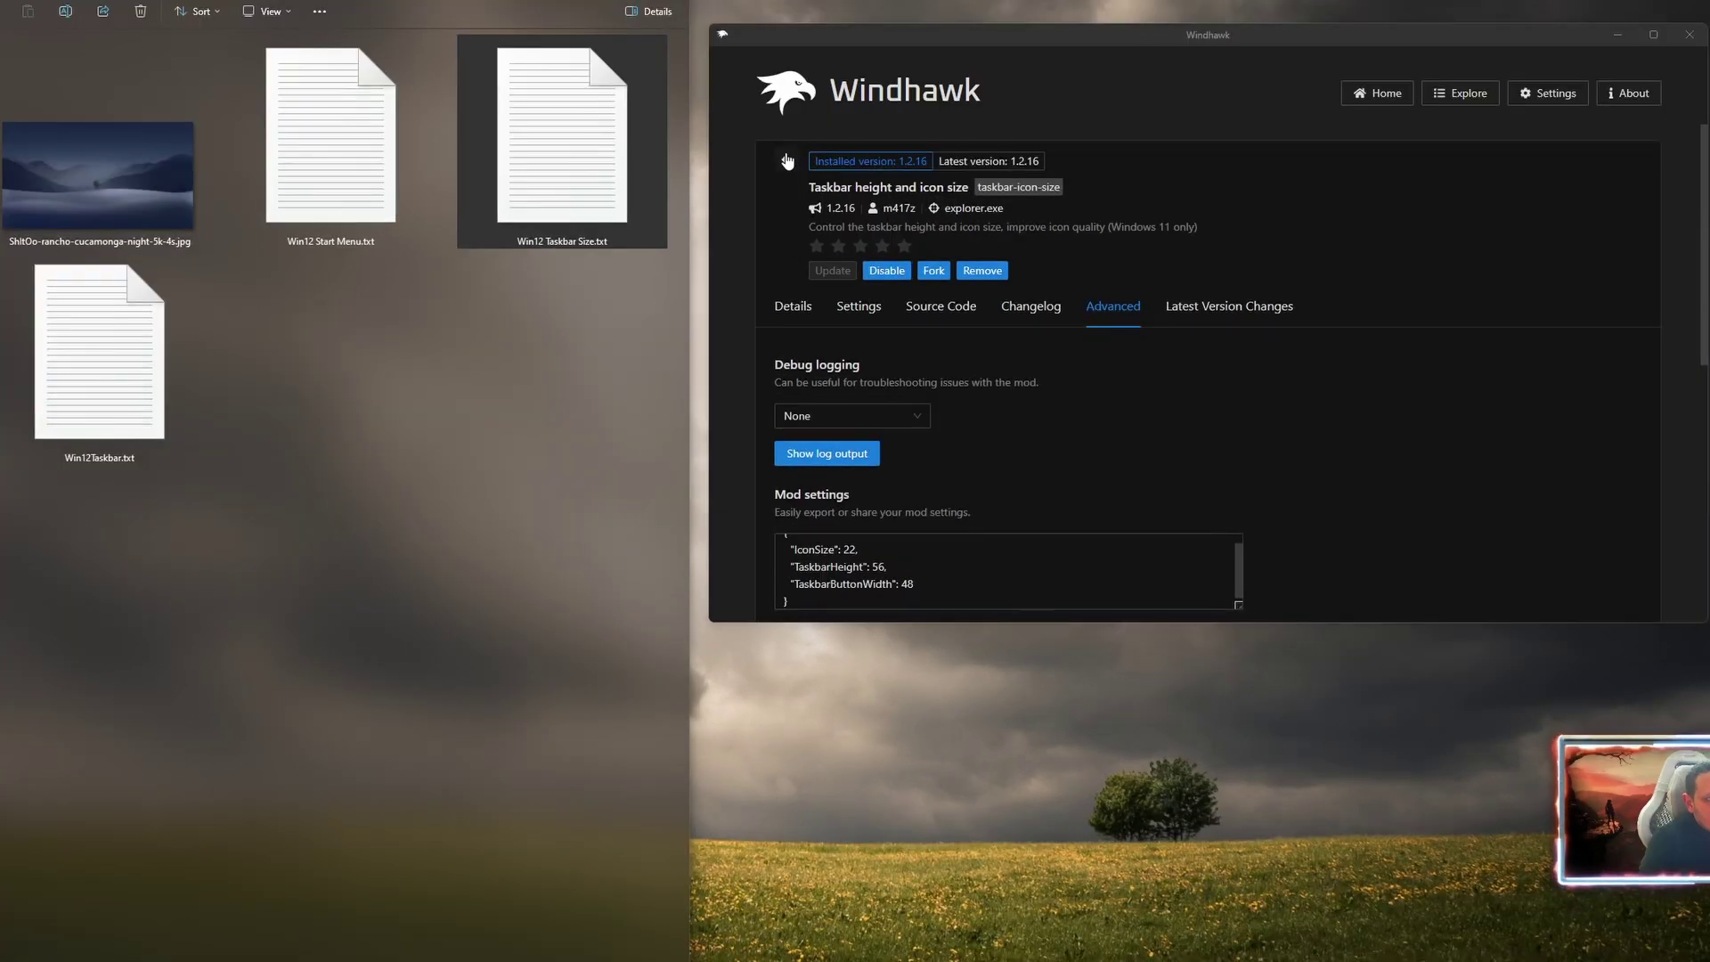
left_click(1406, 145)
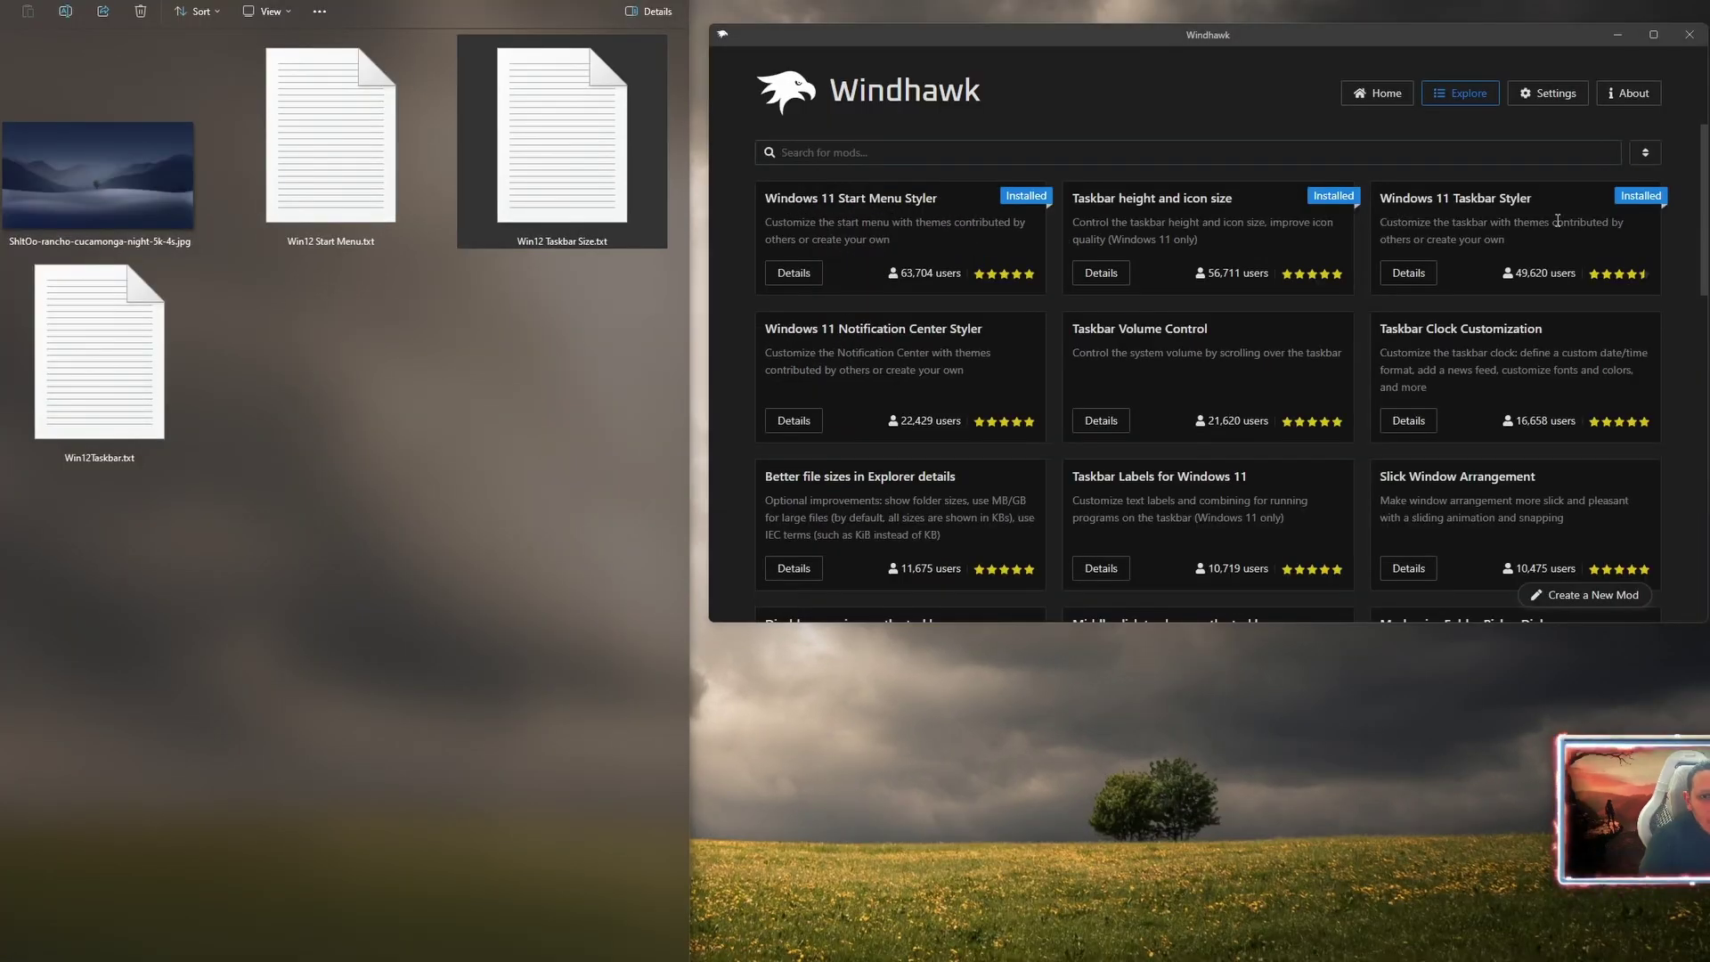
Step: Open Windows 11 Taskbar Styler's advanced options and clear its mod settings text
left_click(1412, 276)
left_click(1107, 309)
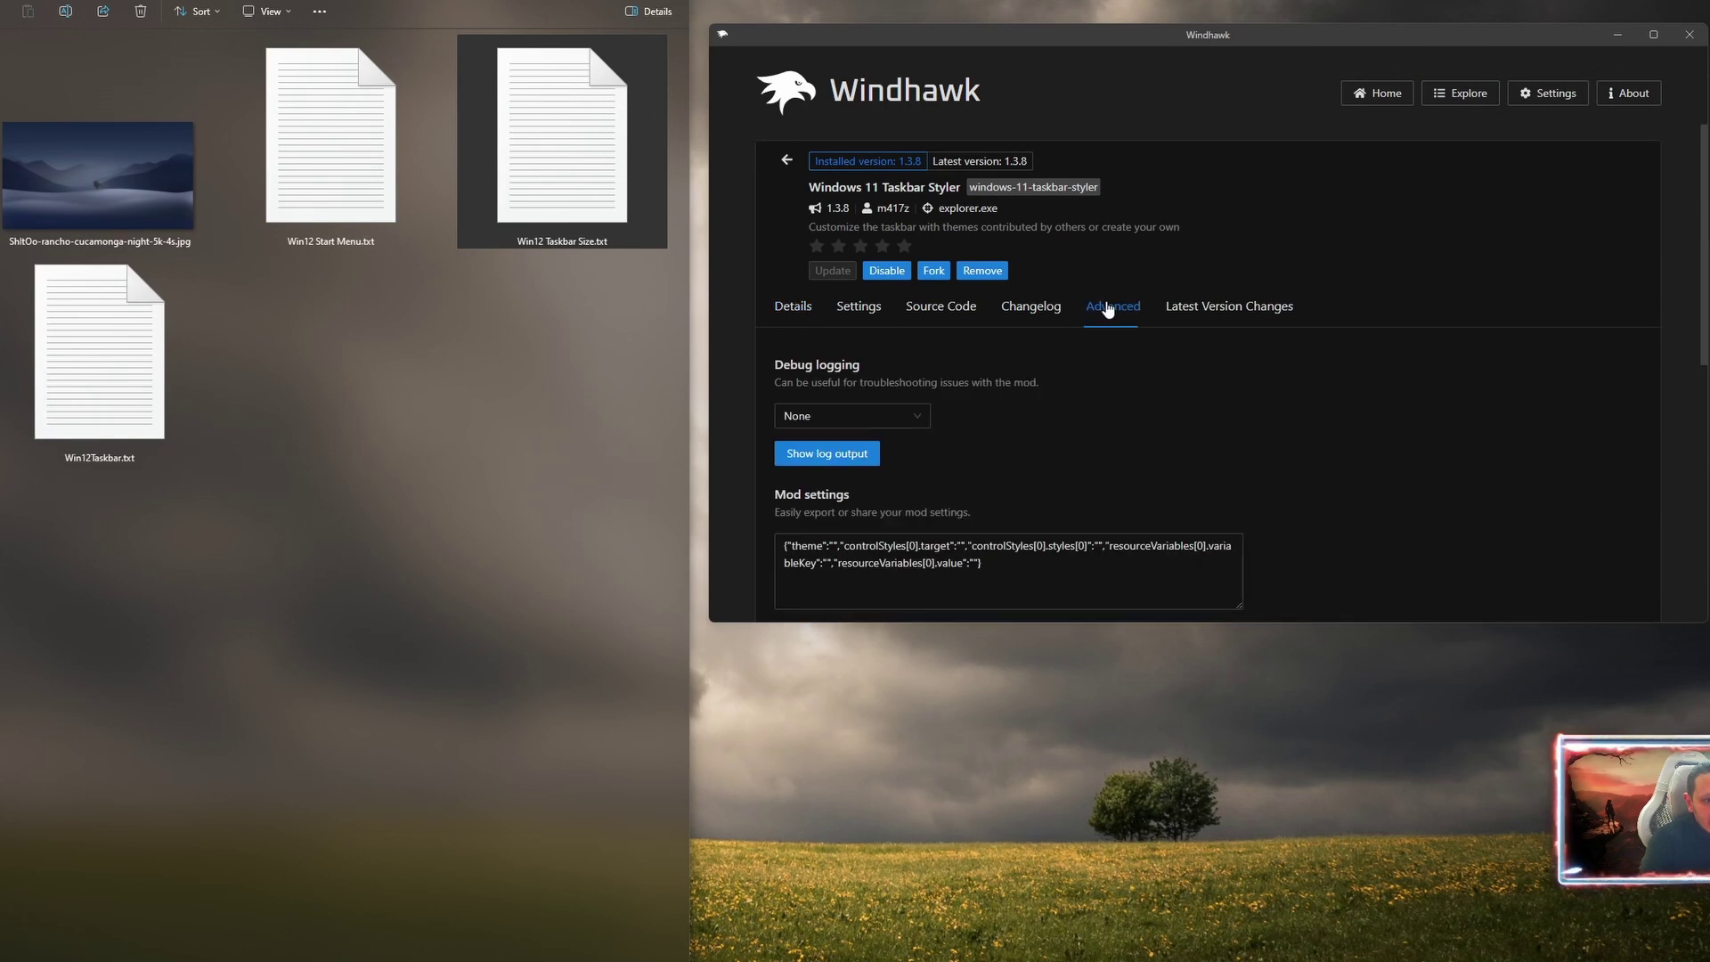
scroll(1107, 320, "down", 2)
left_click(988, 407)
left_click_drag(988, 407, 745, 377)
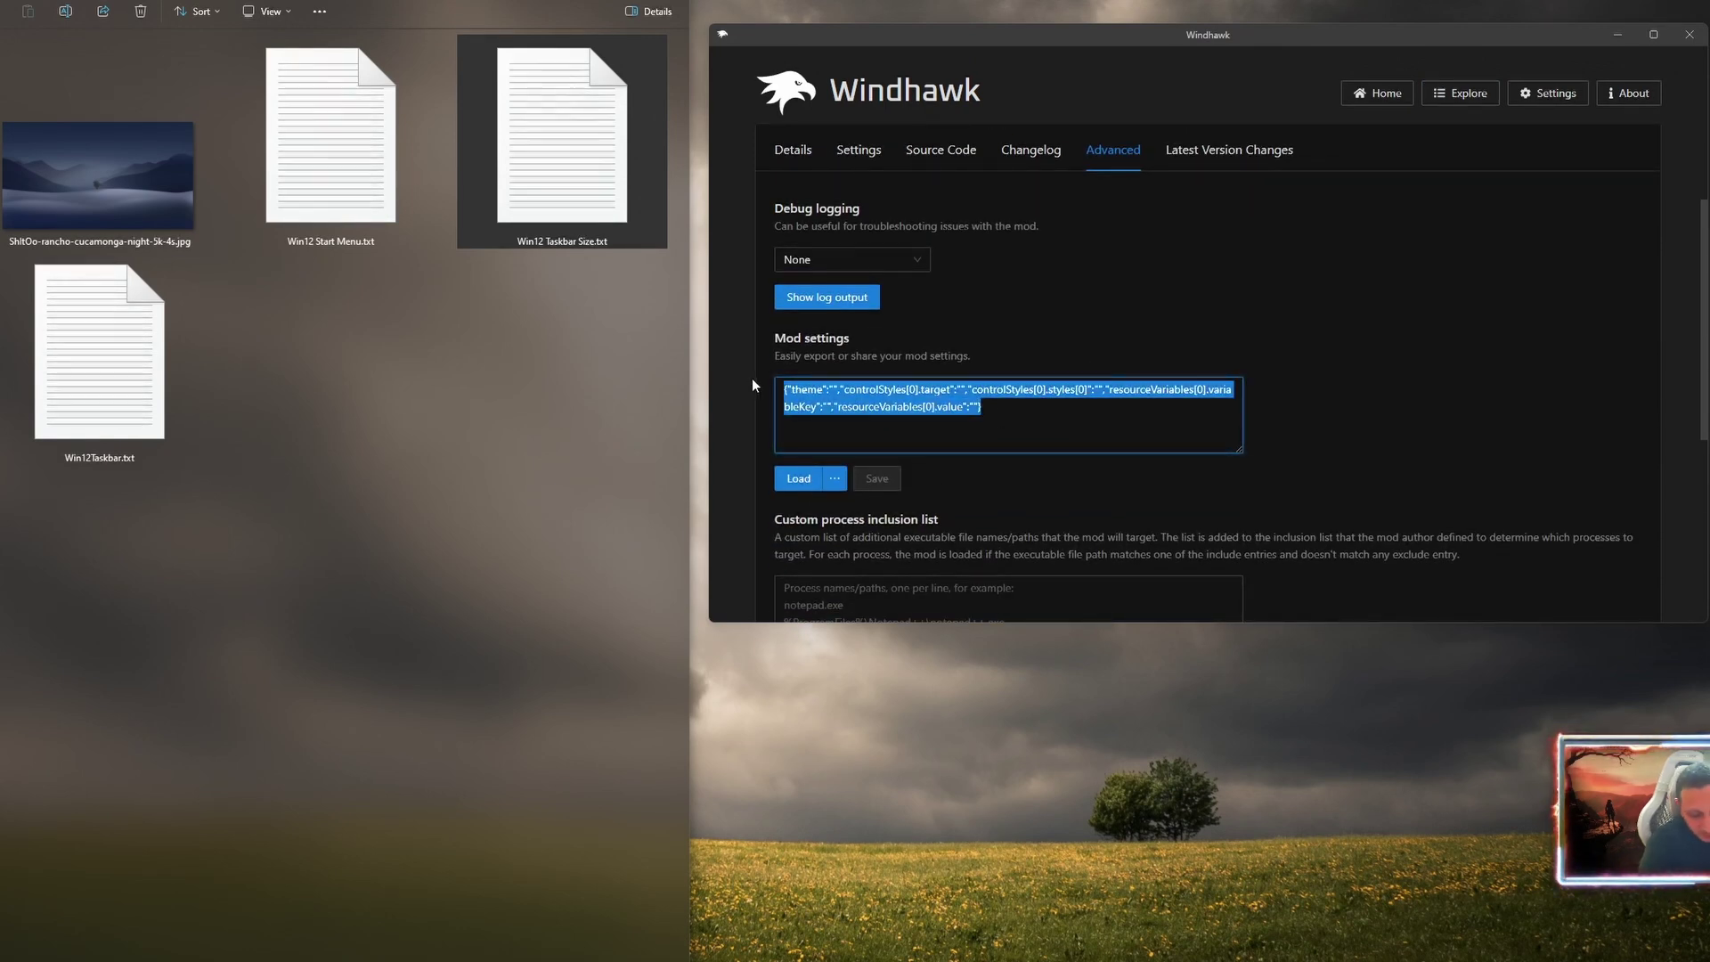
key("Delete")
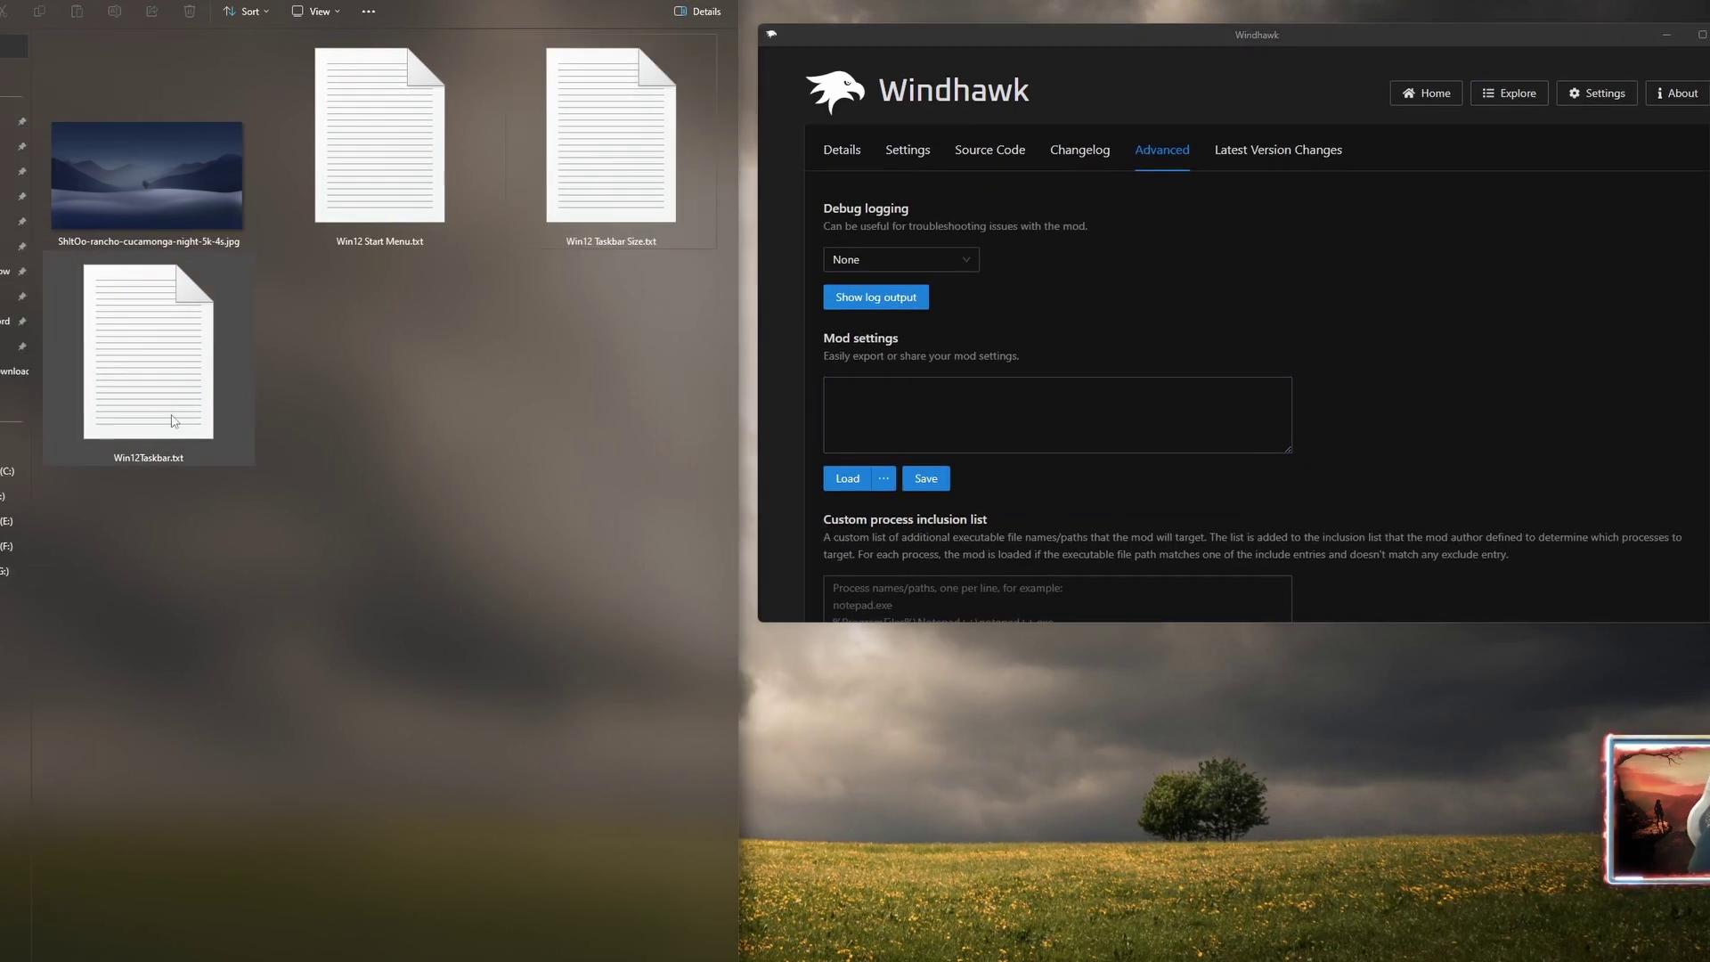
Step: Copy the full contents of Win12Taskbar.txt into the Taskbar Styler's mod settings, save them, and return to the mod list
double_click(167, 375)
left_click_drag(200, 348, 141, 365)
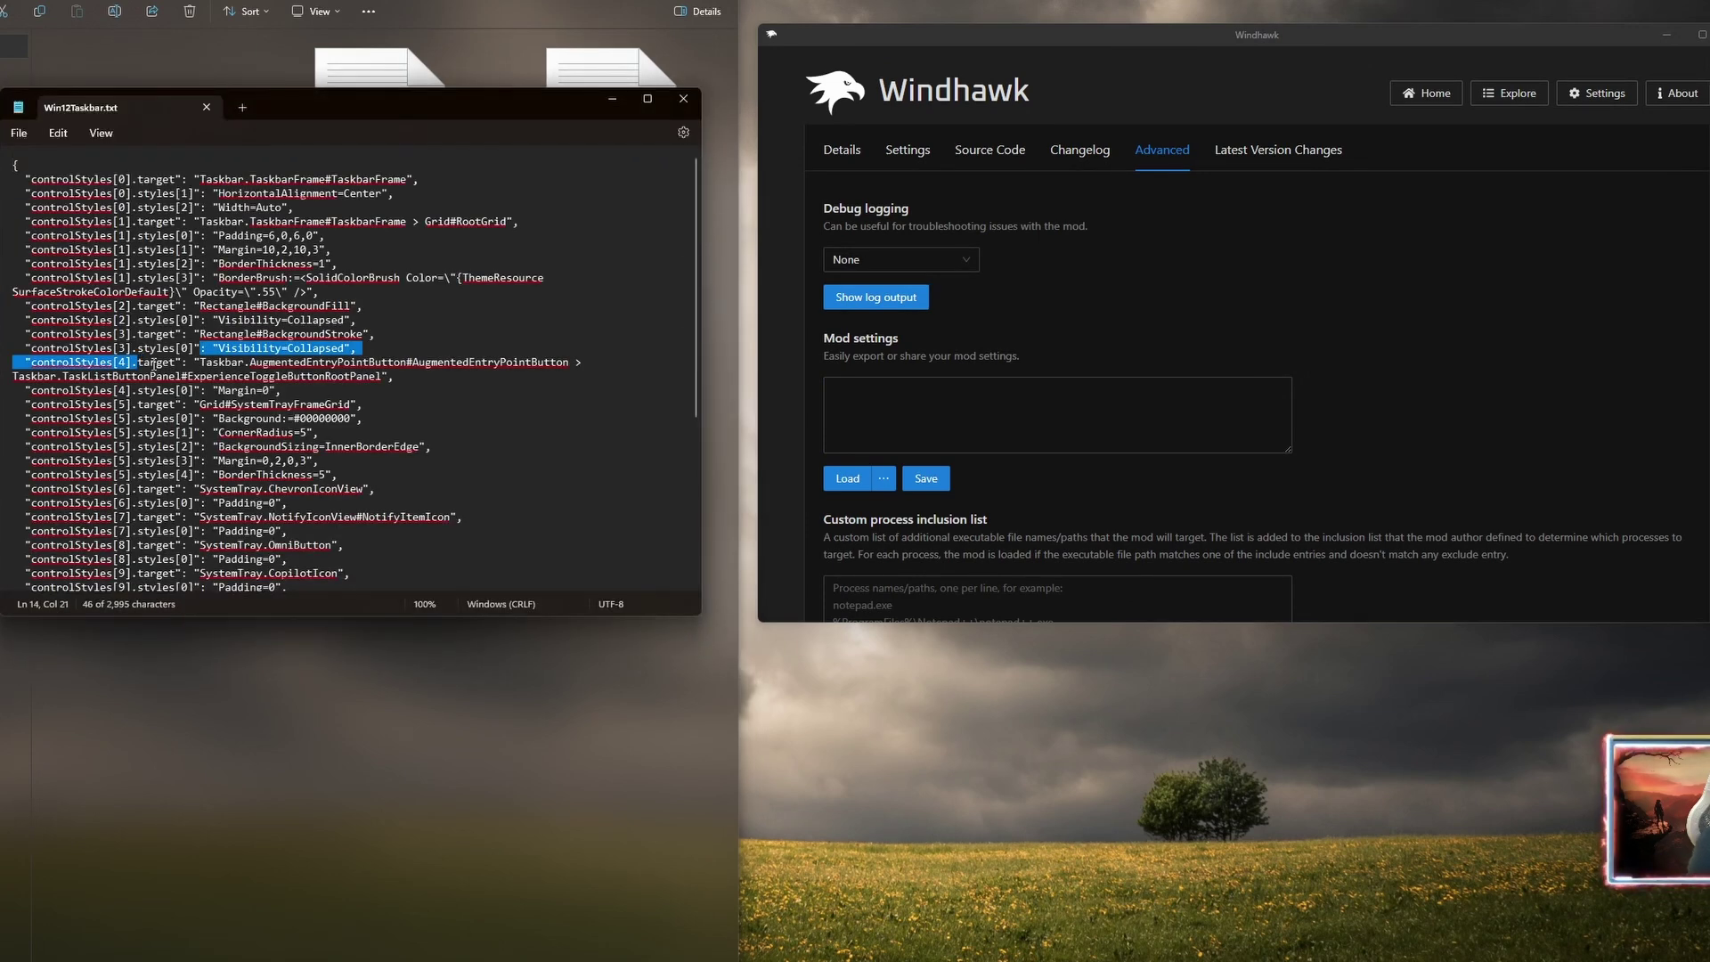
key("ctrl+a")
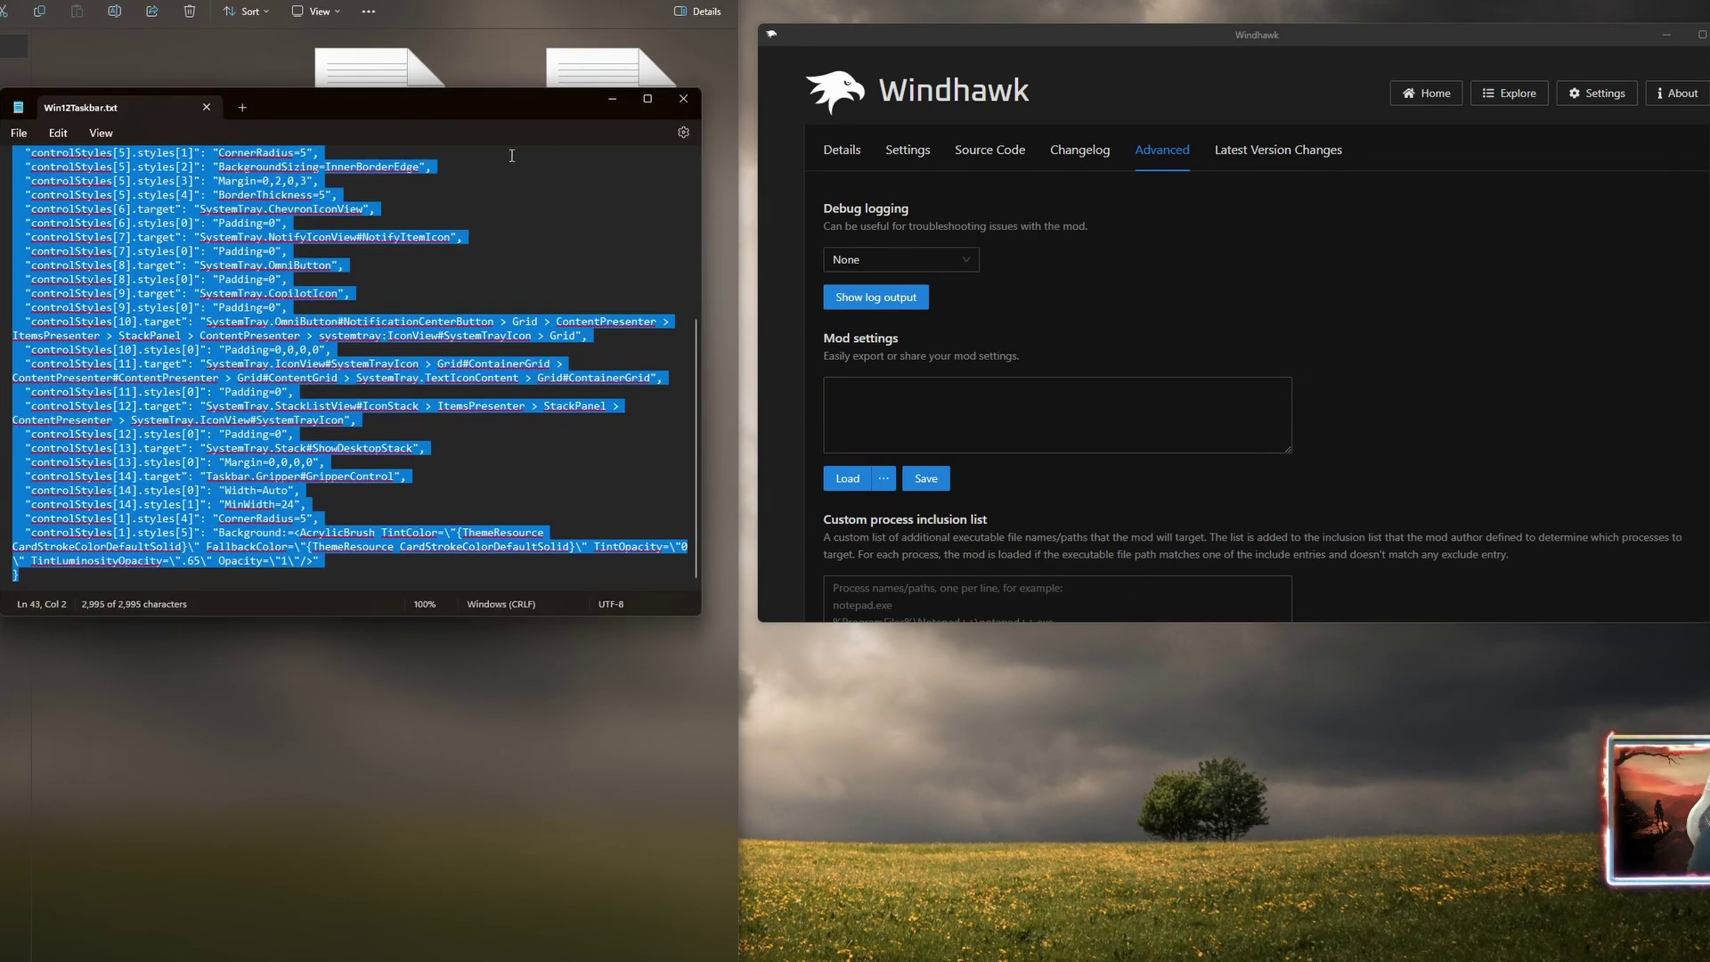
left_click(683, 99)
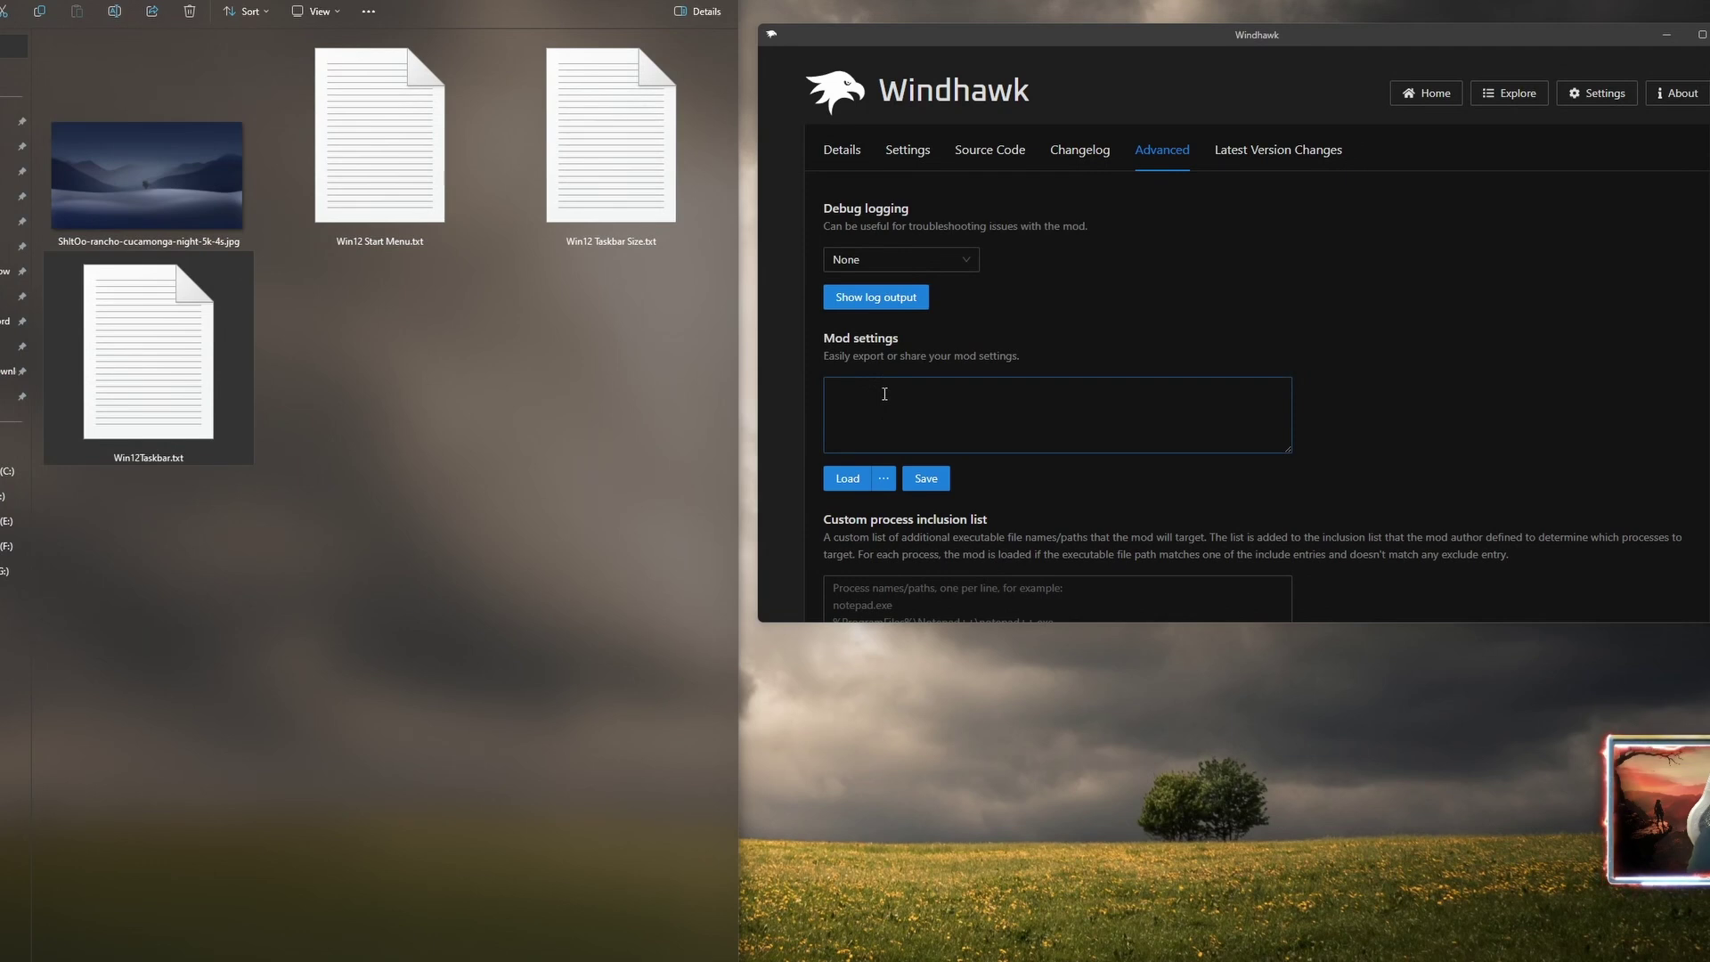
key("ctrl+v")
left_click(926, 478)
scroll(1135, 415, "up", 2)
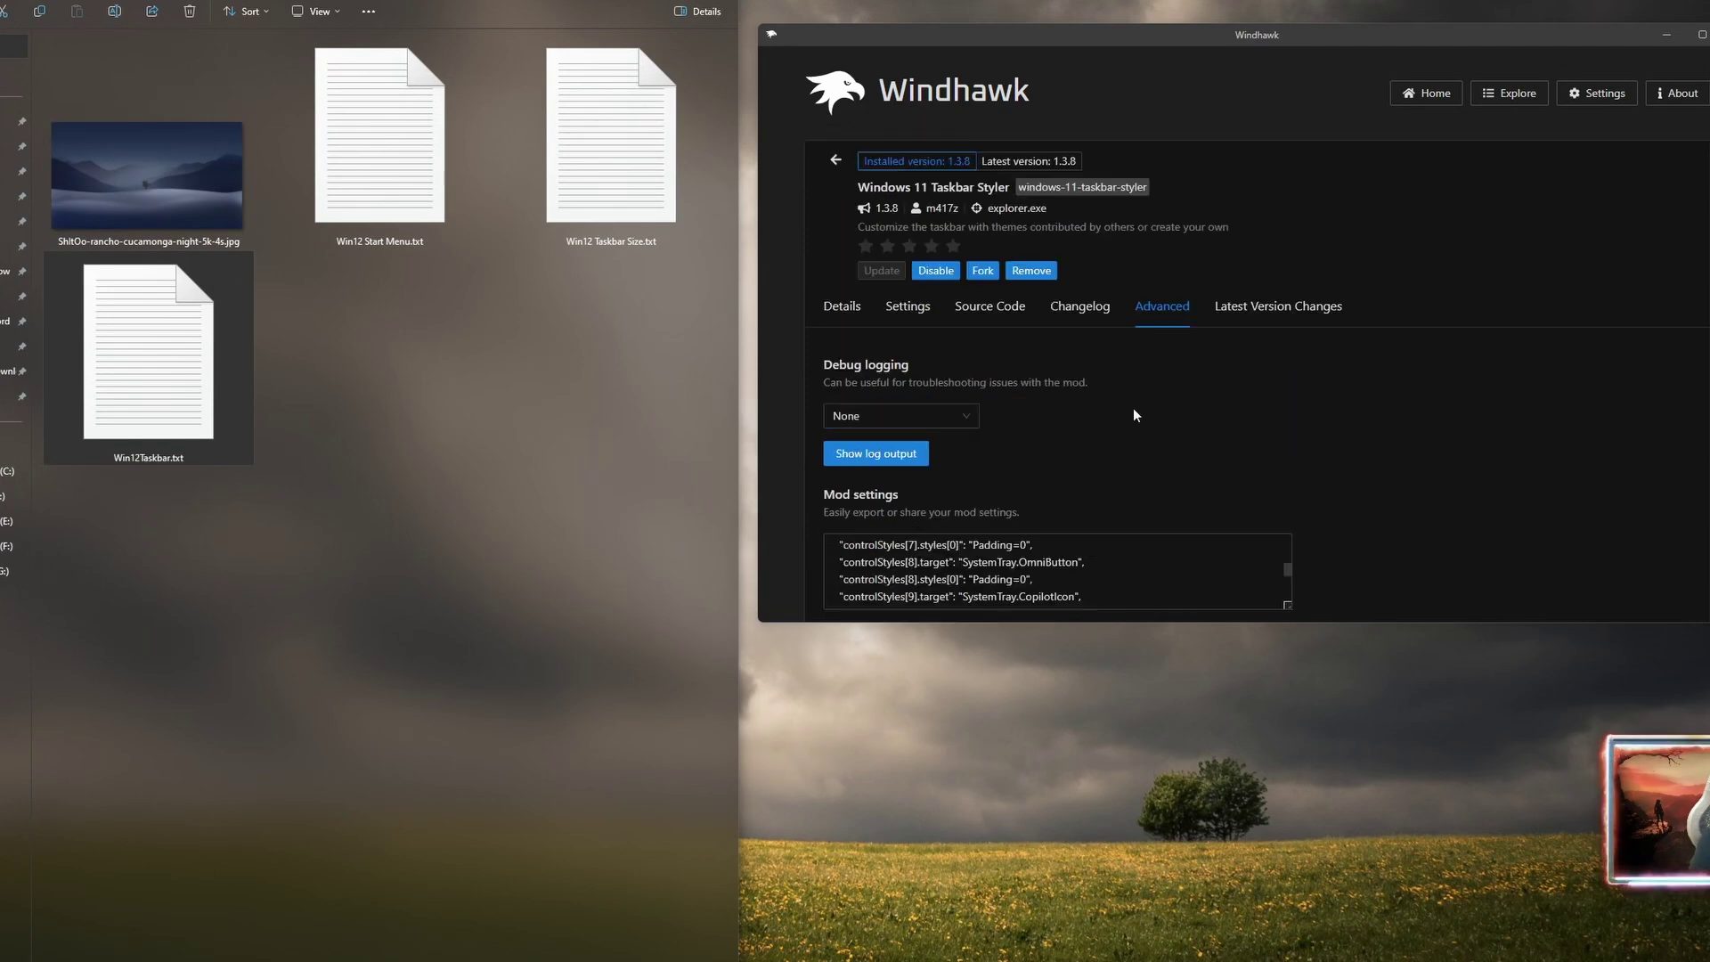
left_click(833, 161)
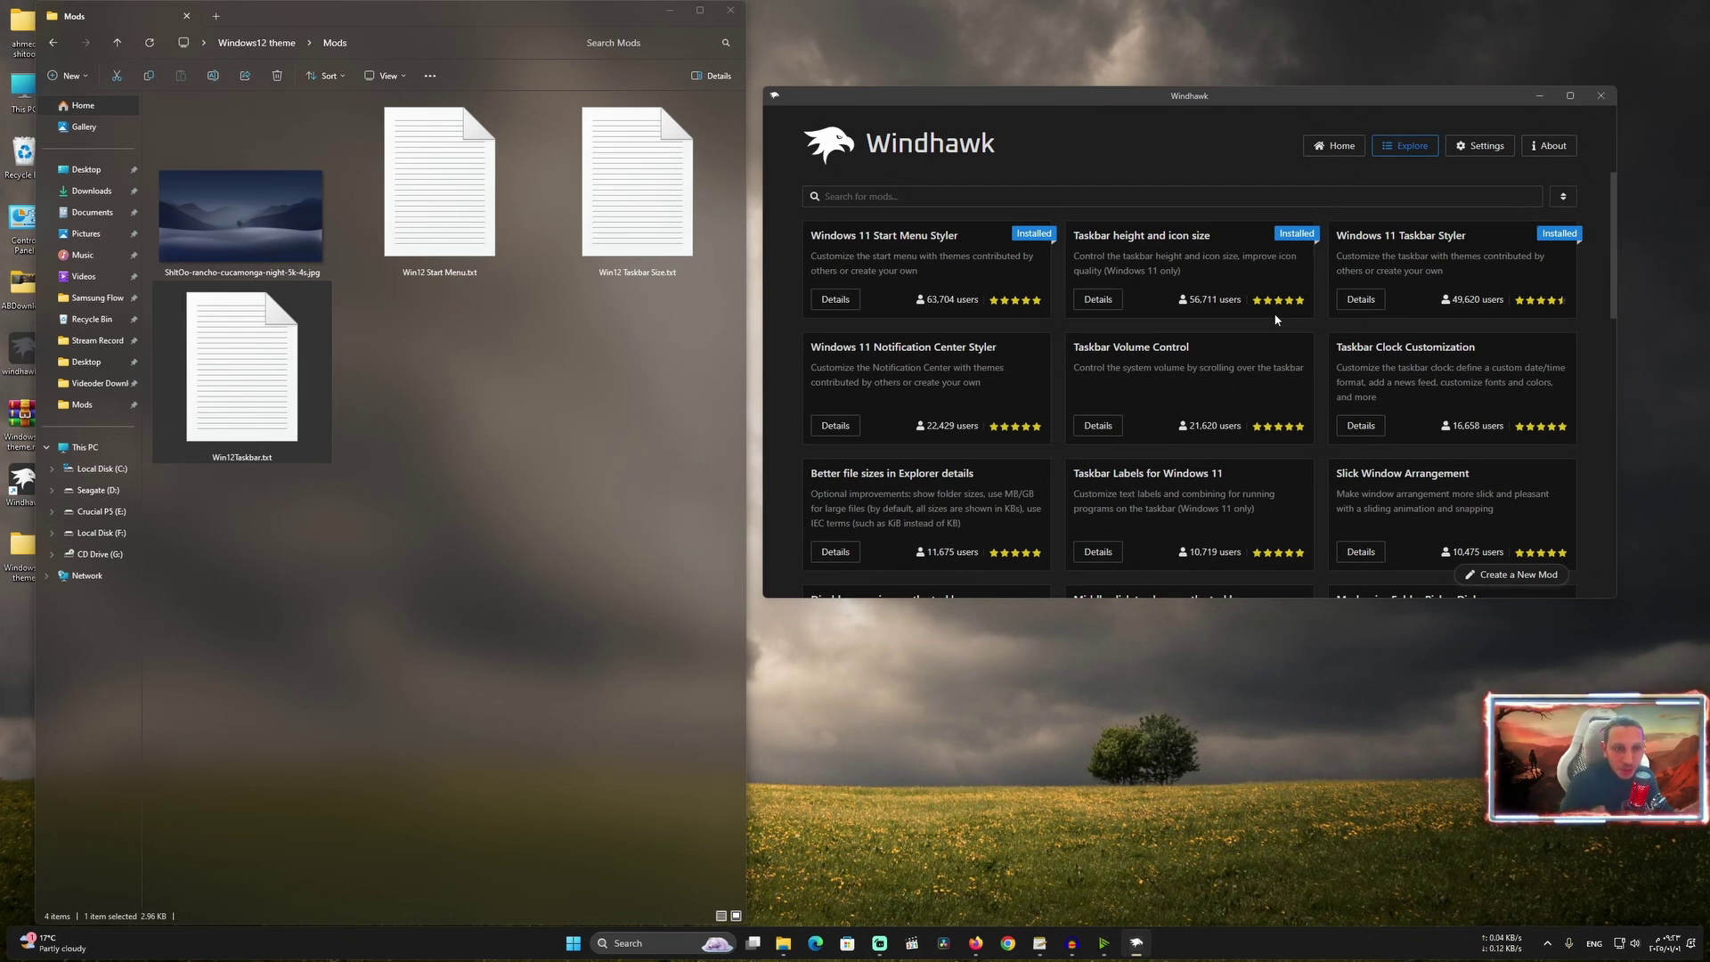
Step: View the Windows 11 Start Menu Styler details to locate the option for removing the mod, and go back
left_click(835, 300)
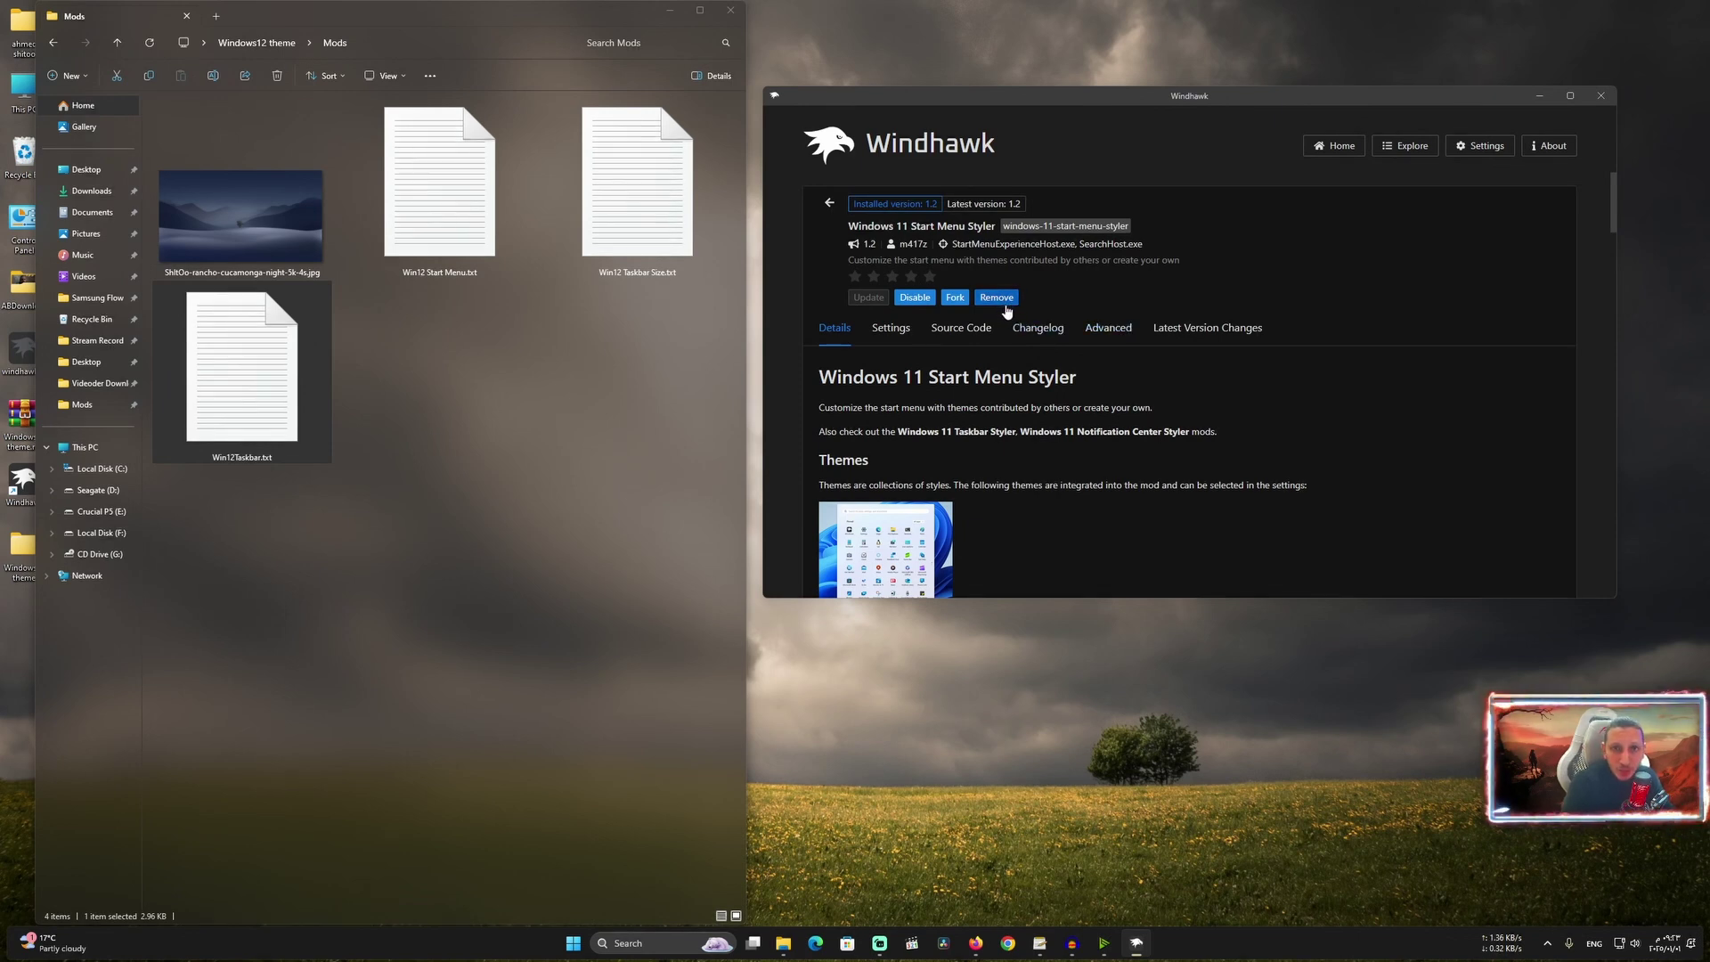
left_click(830, 207)
Step: Close Windhawk and set the rancho-cucamonga-night image from the Mods folder as the desktop background
left_click(1600, 95)
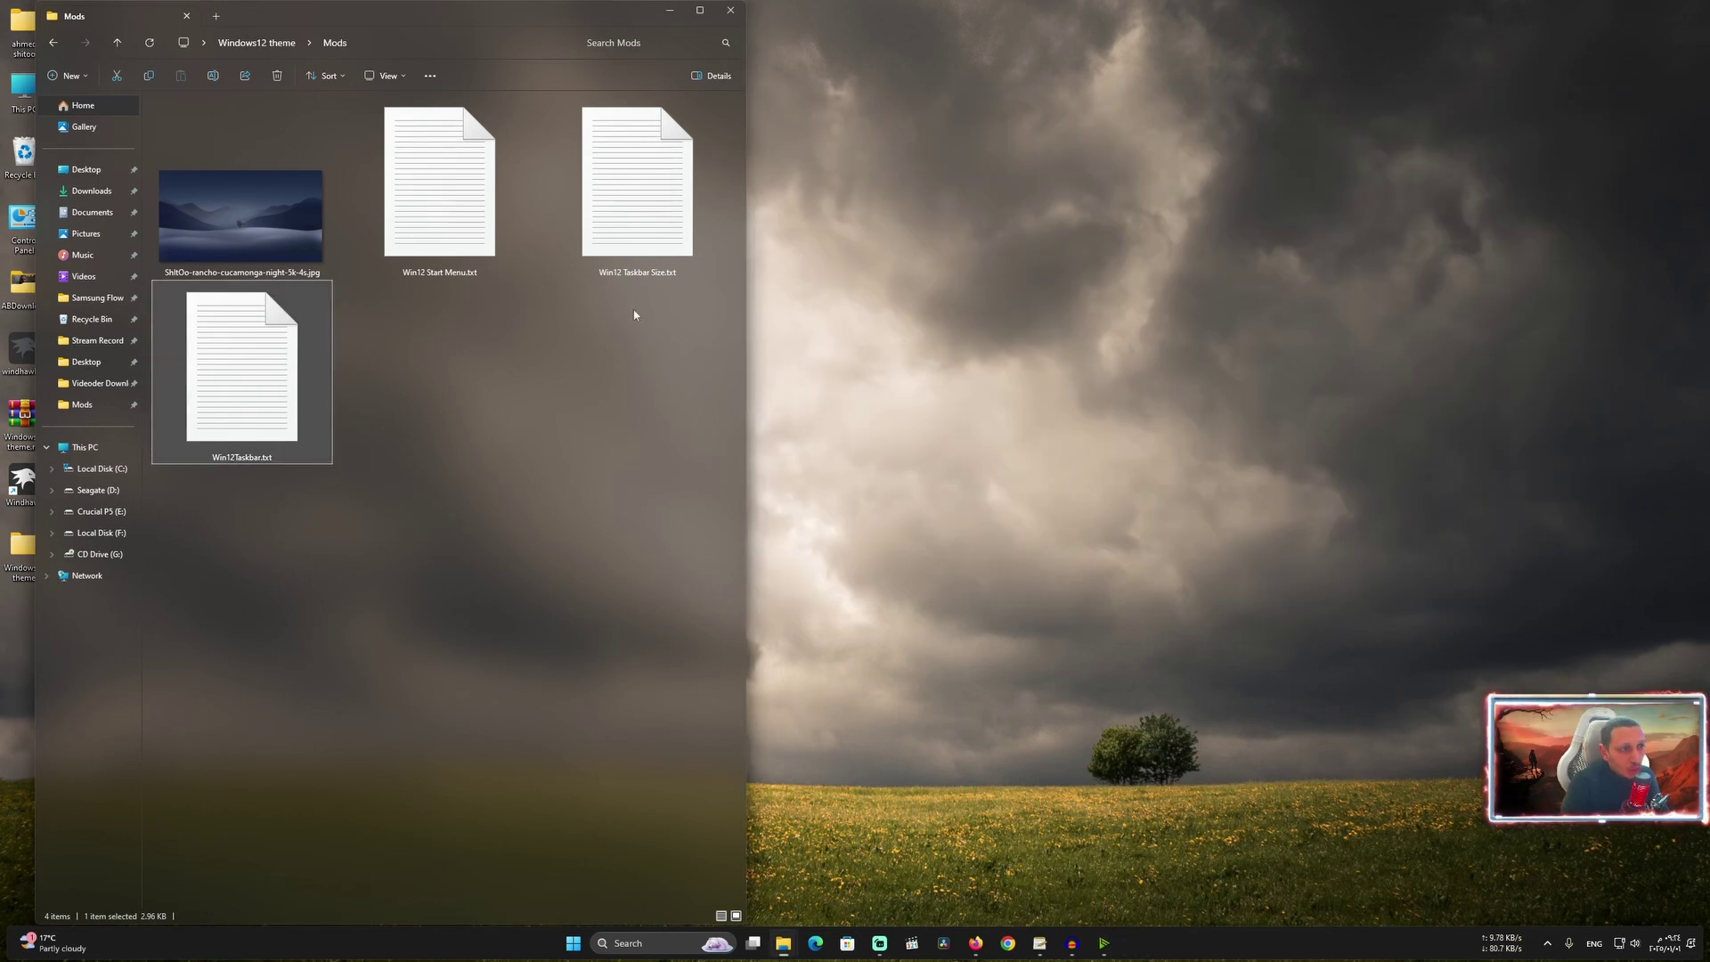
right_click(258, 206)
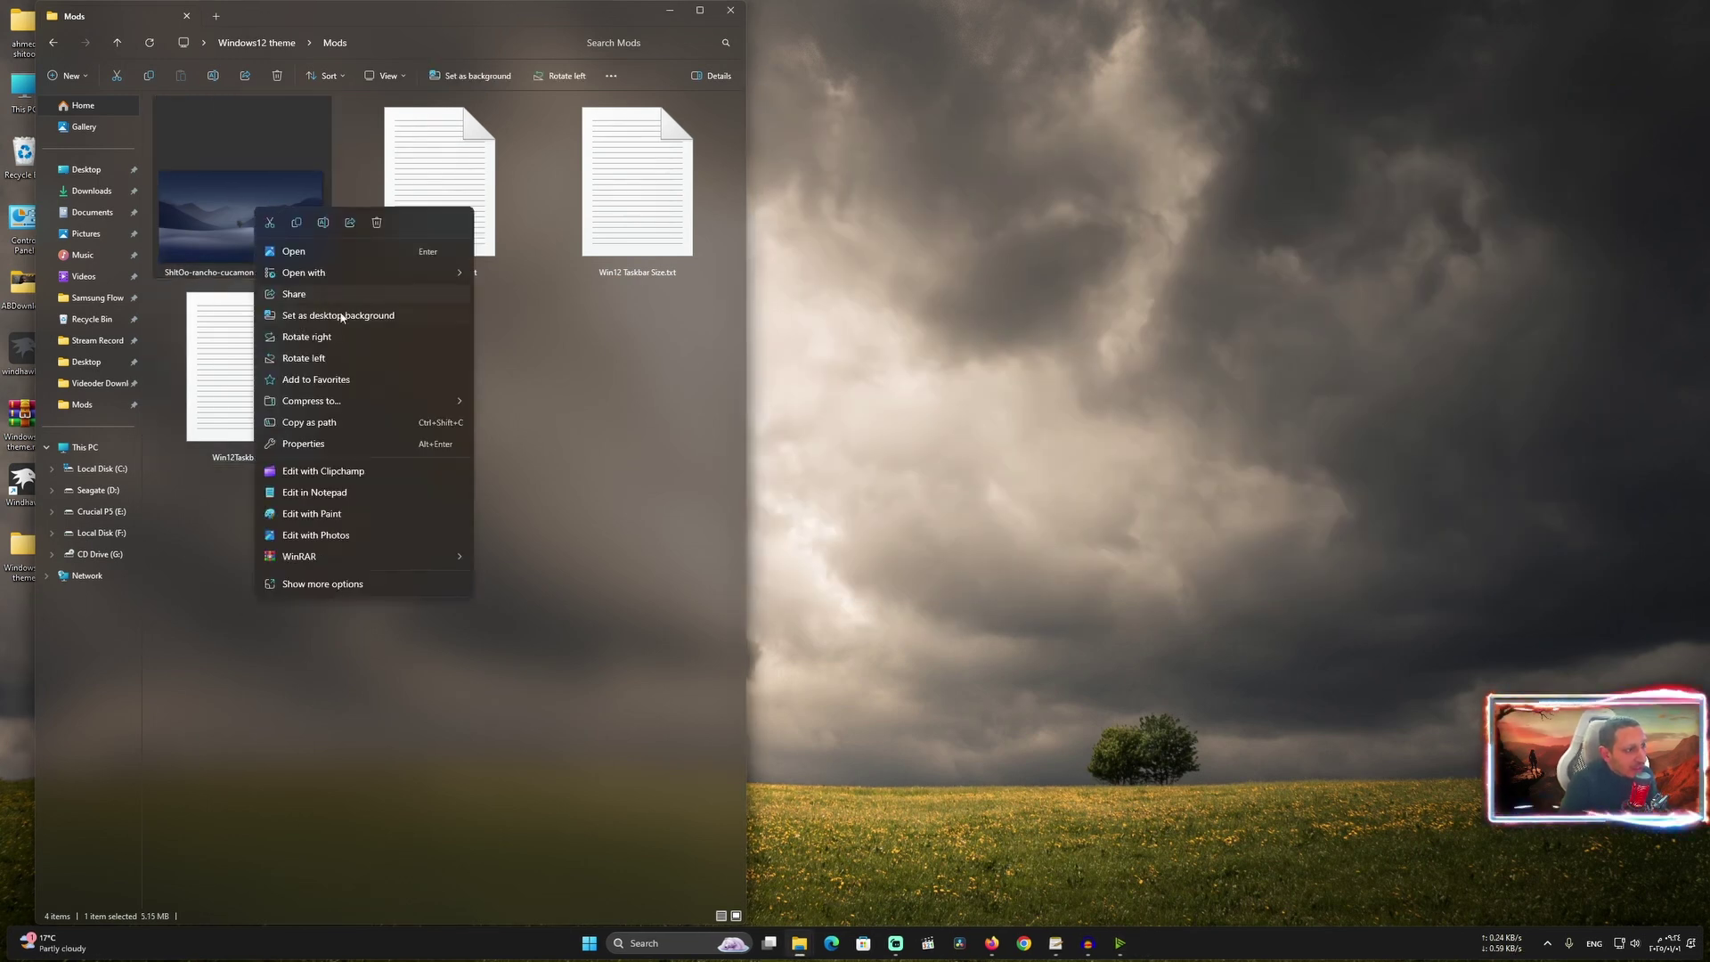
left_click(343, 315)
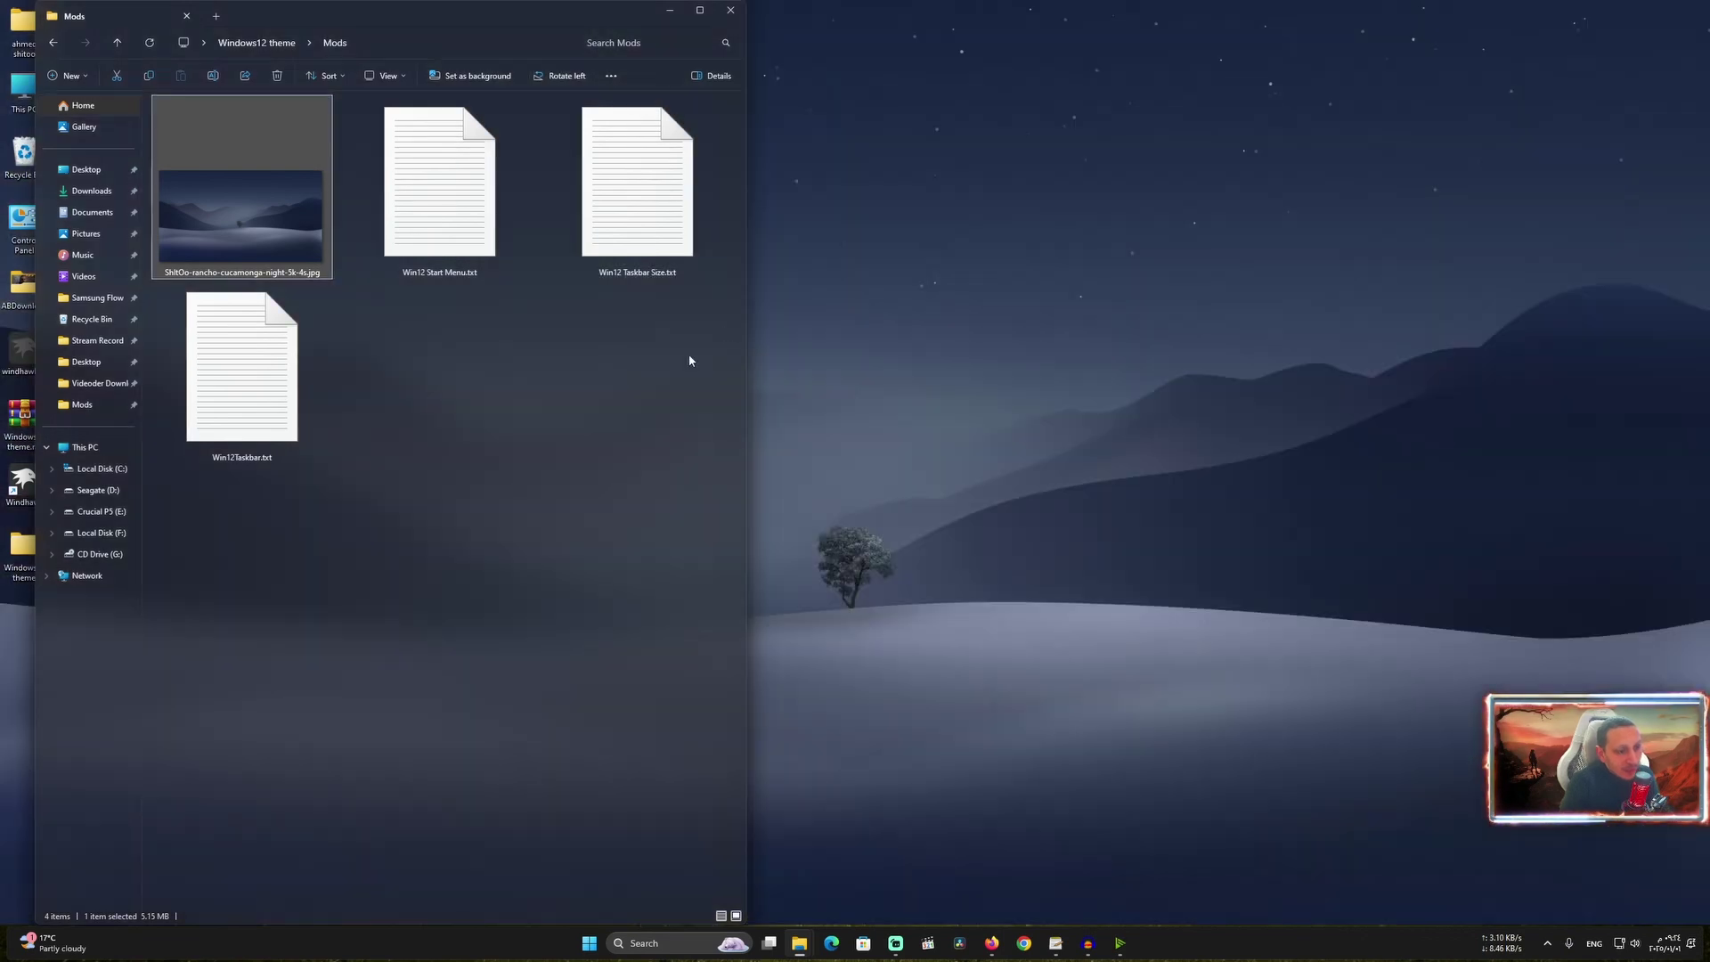
Step: Close the Mods folder window and hide all the icons on the desktop
left_click(731, 9)
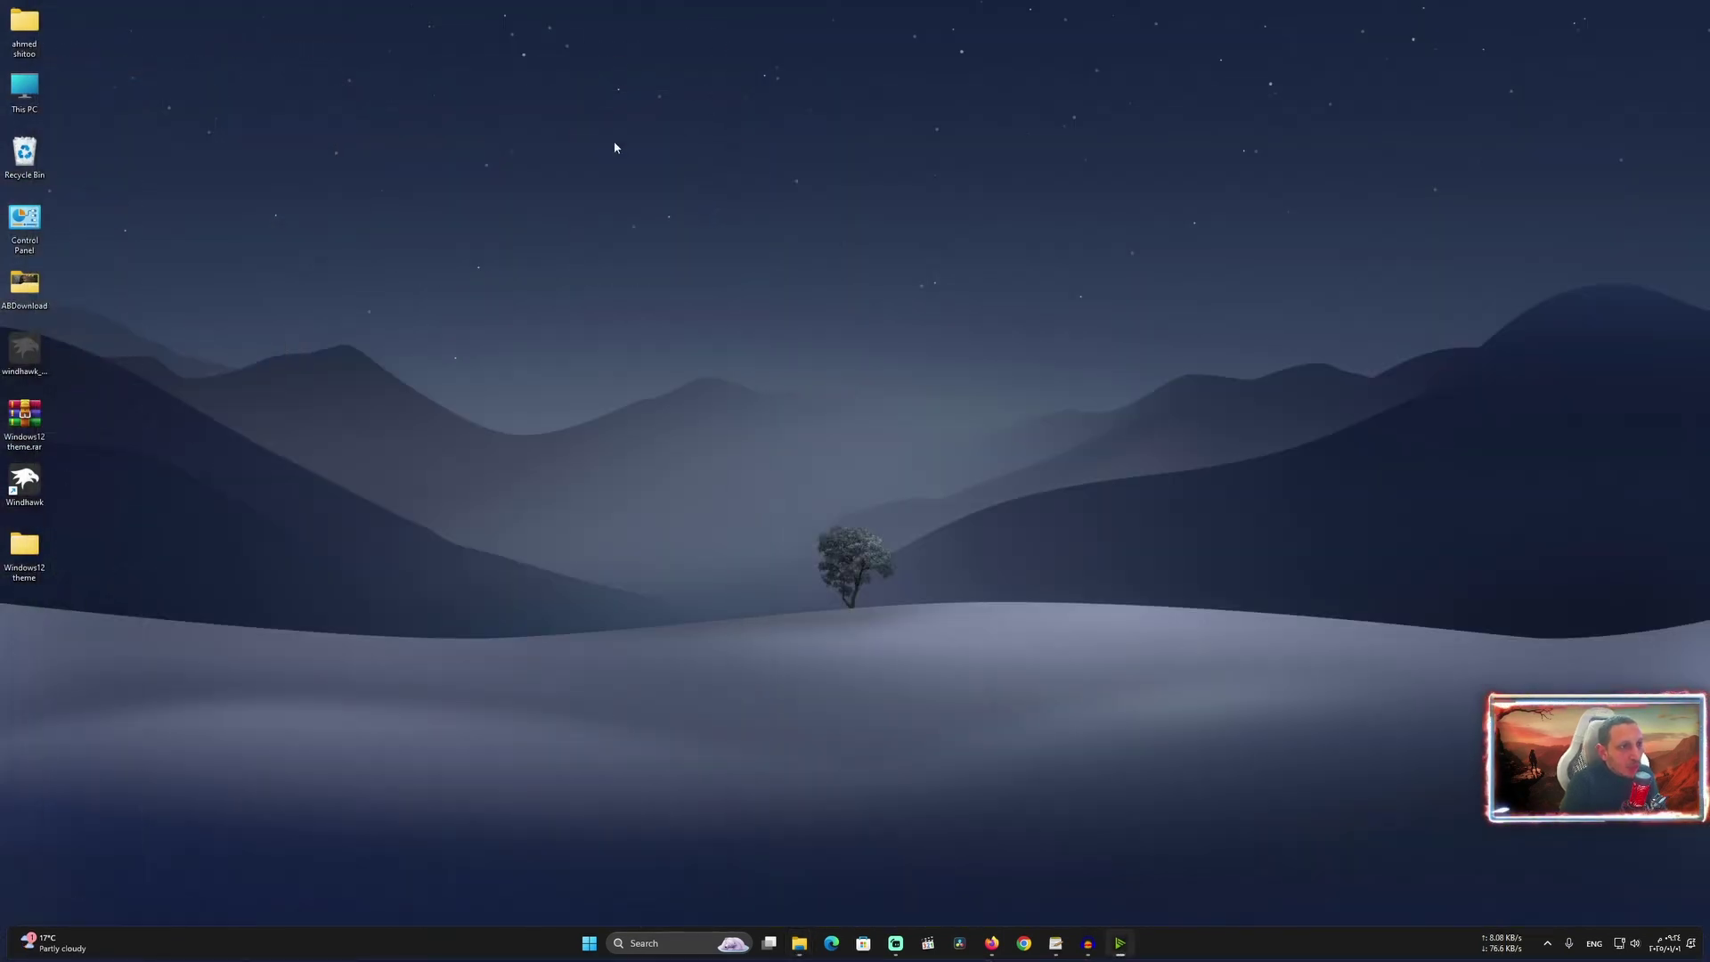
right_click(470, 116)
mouse_move(485, 122)
left_click(726, 237)
Step: Open the restyled Start menu, look through its pinned apps, then close and reopen it
left_click(585, 950)
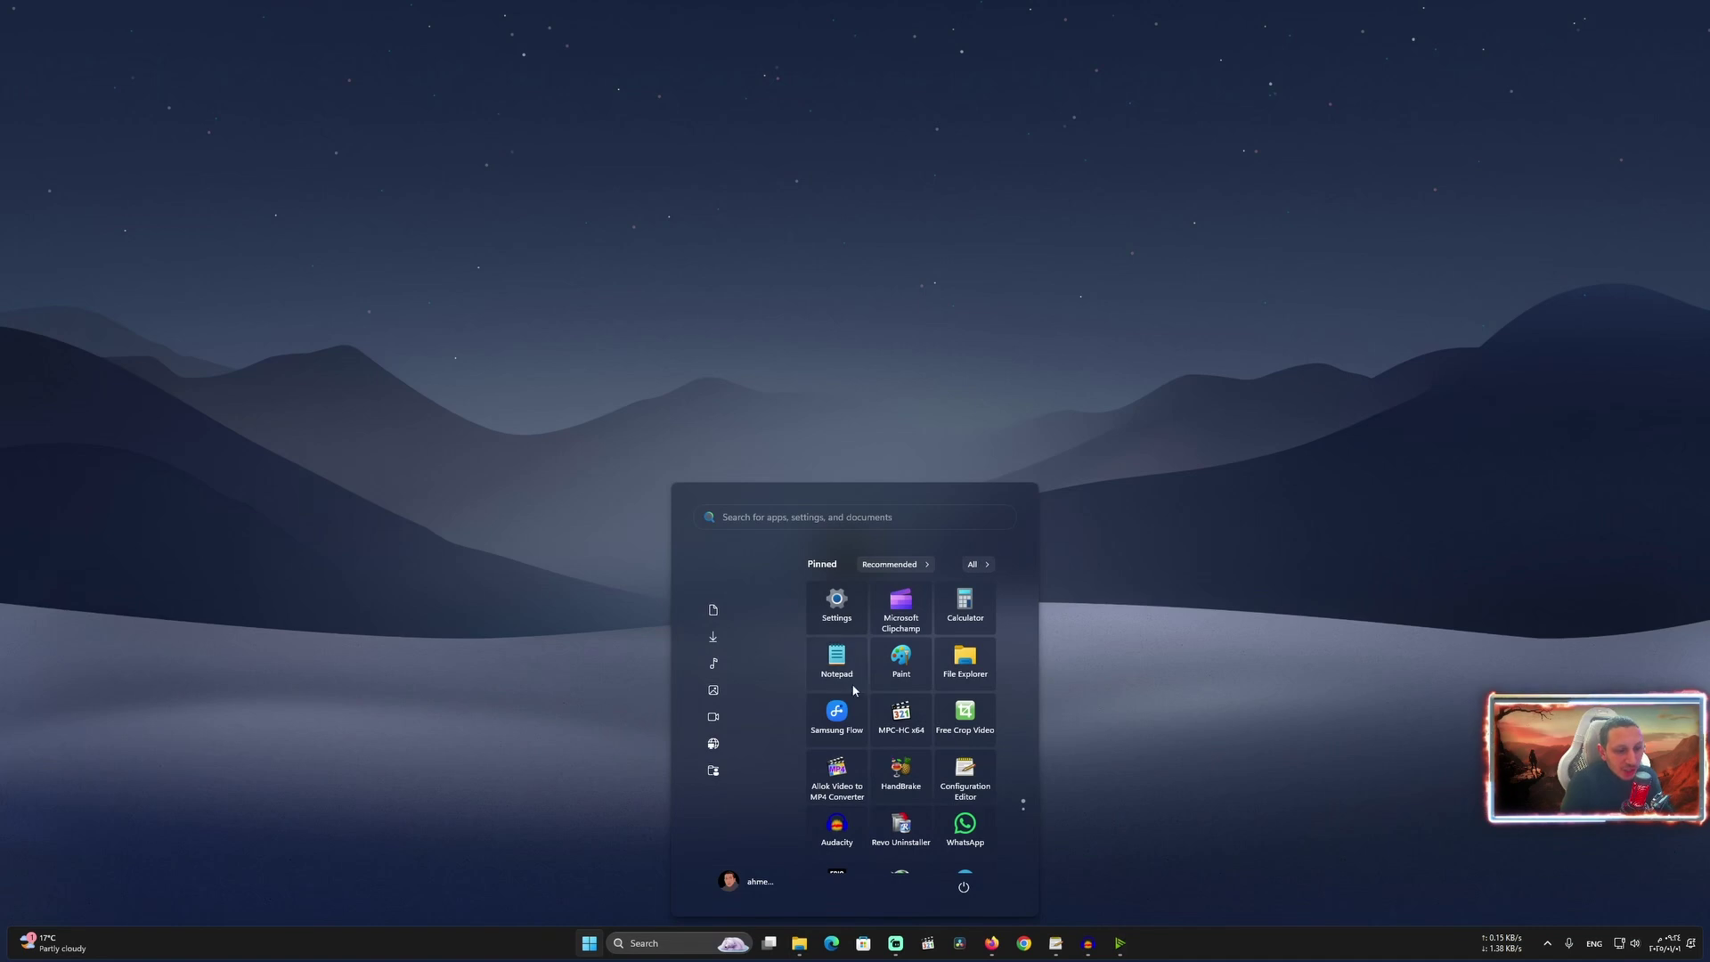
scroll(864, 712, "down", 2)
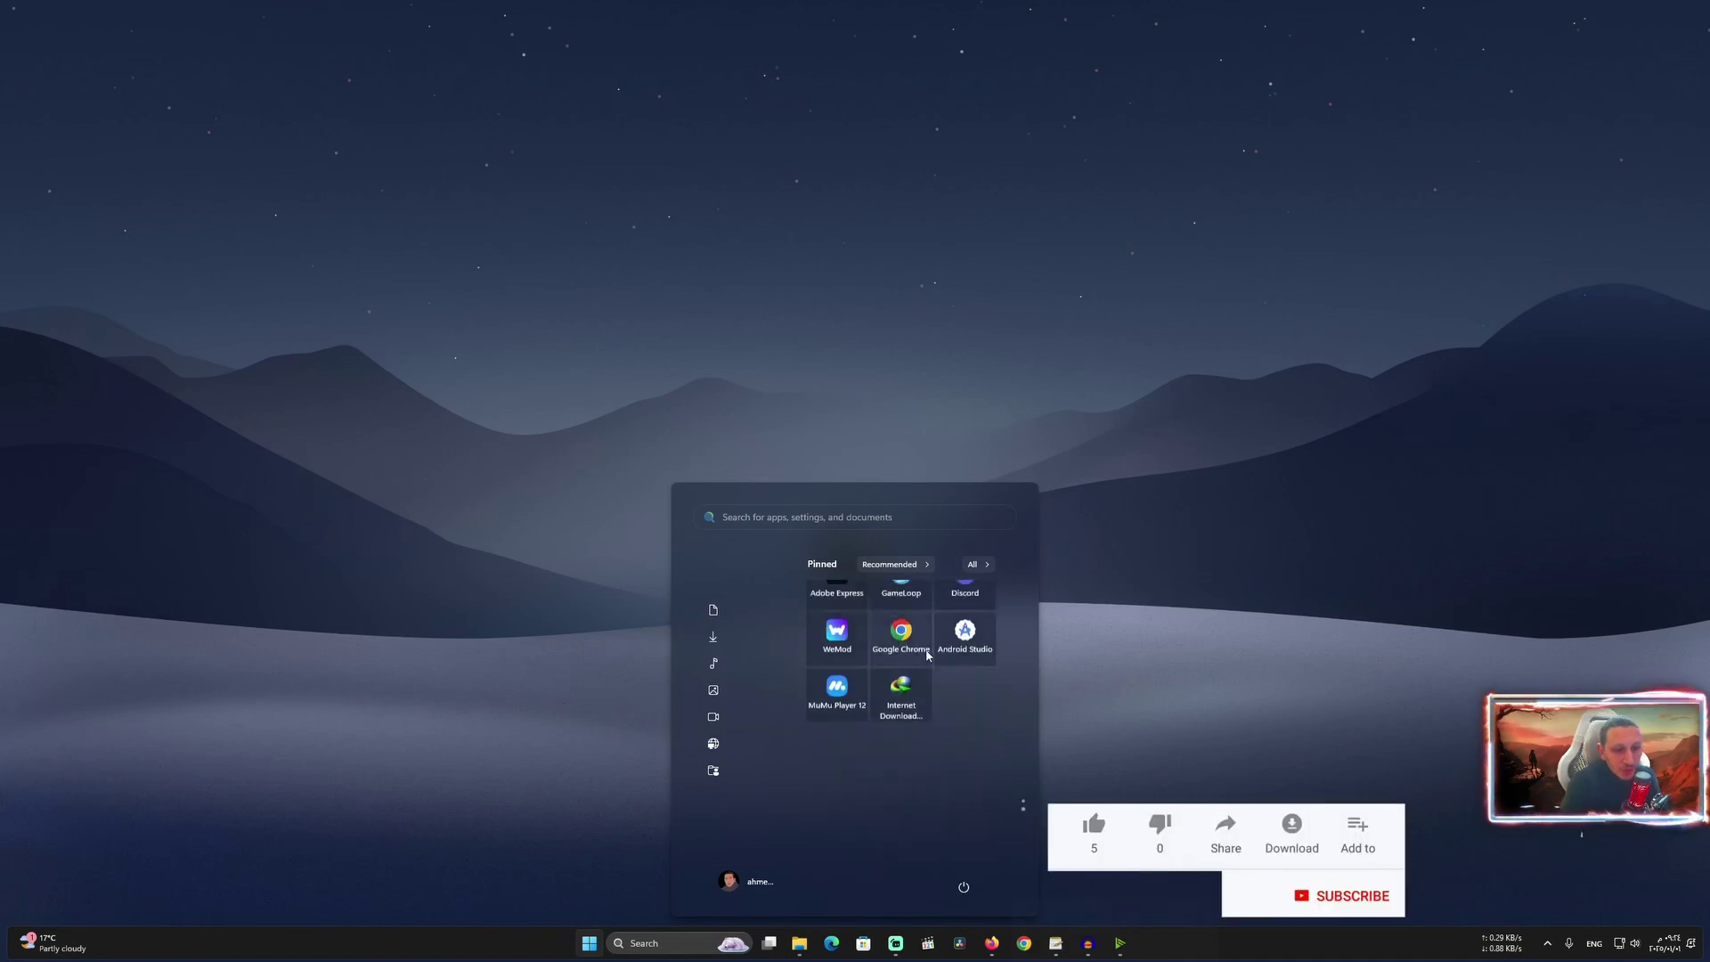
scroll(891, 757, "up", 2)
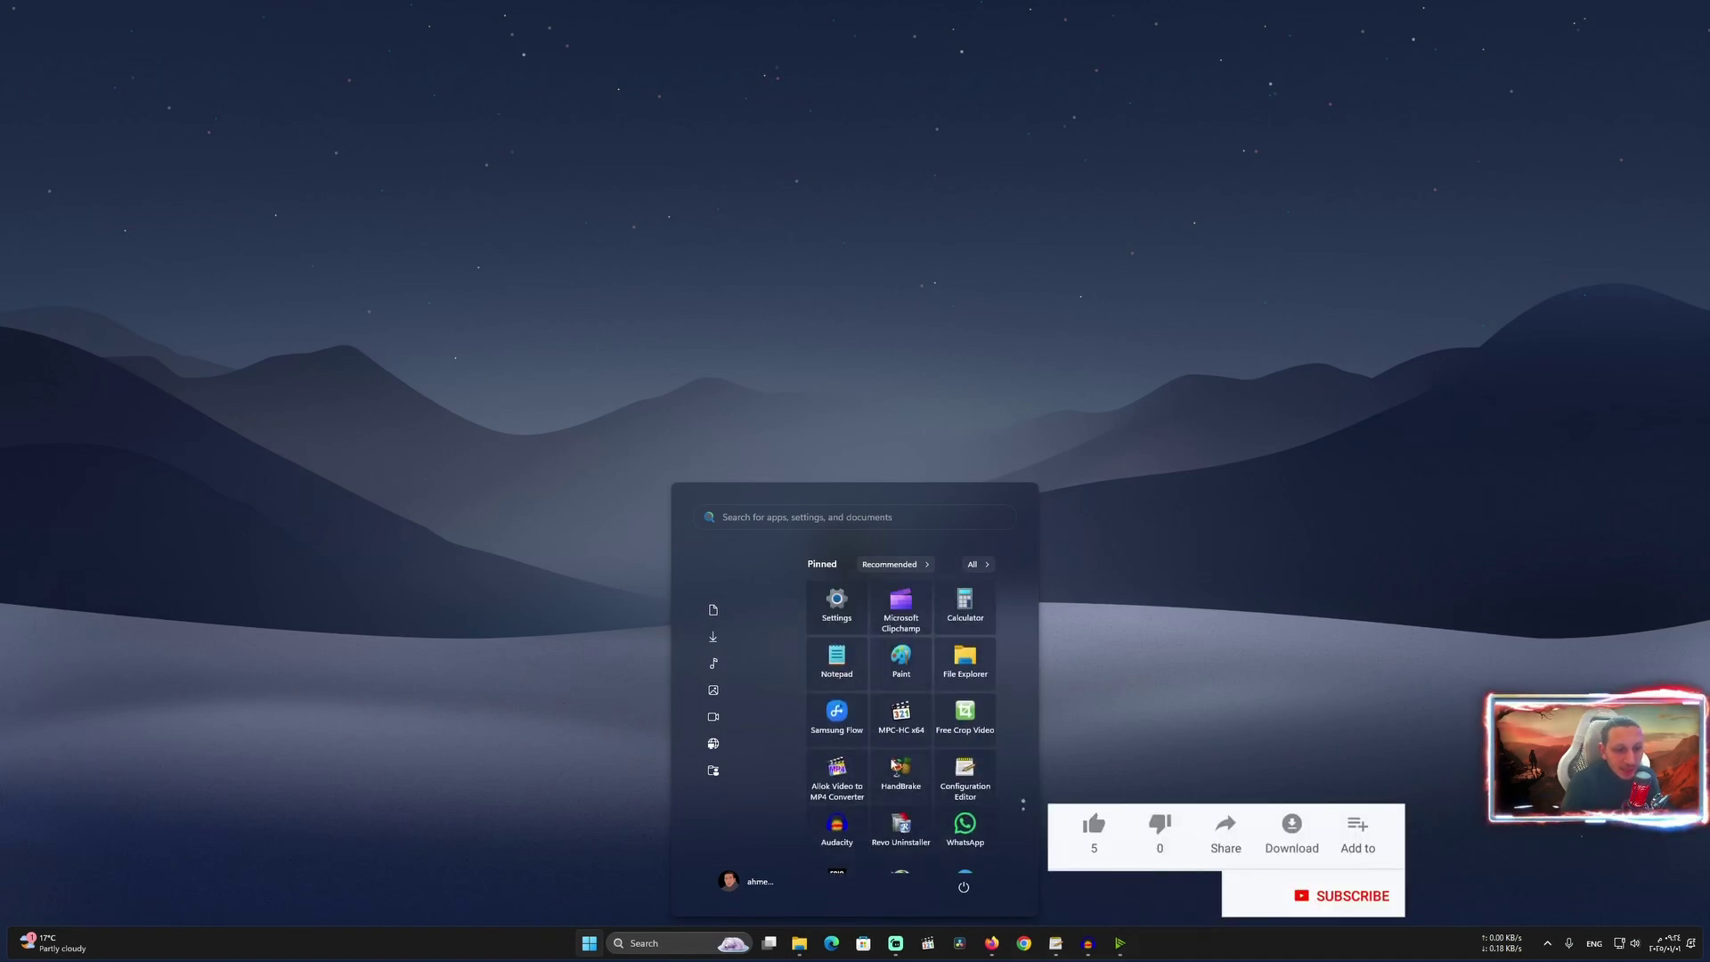
left_click(1165, 709)
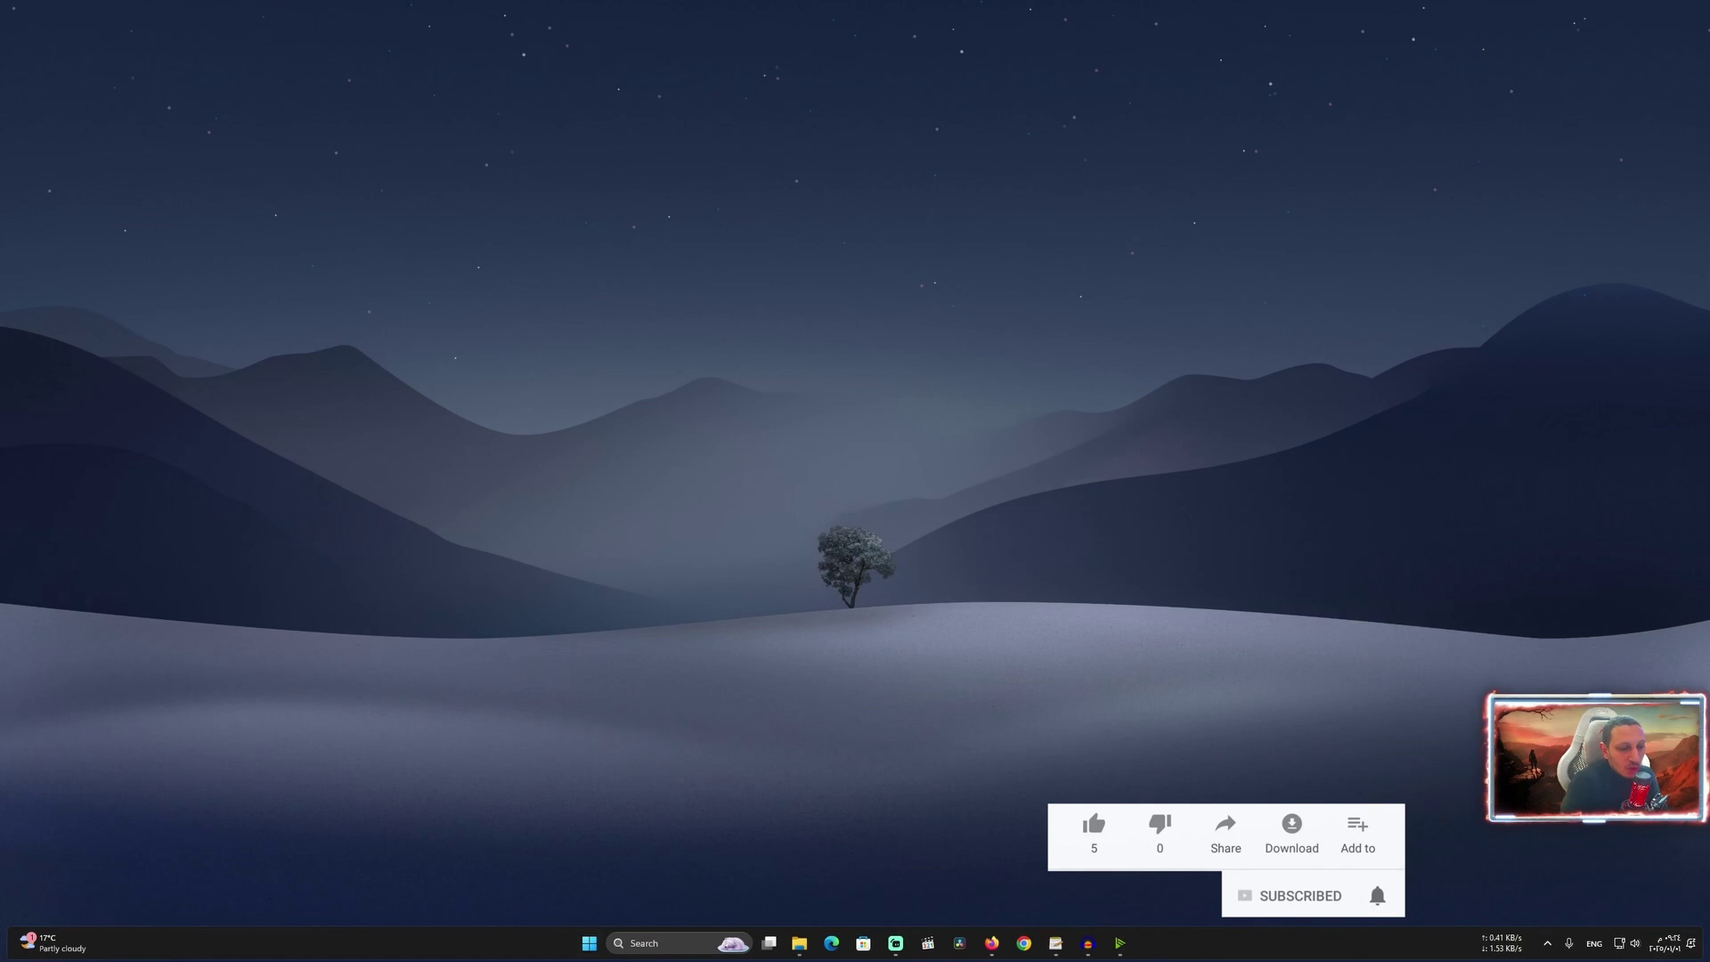
key("super")
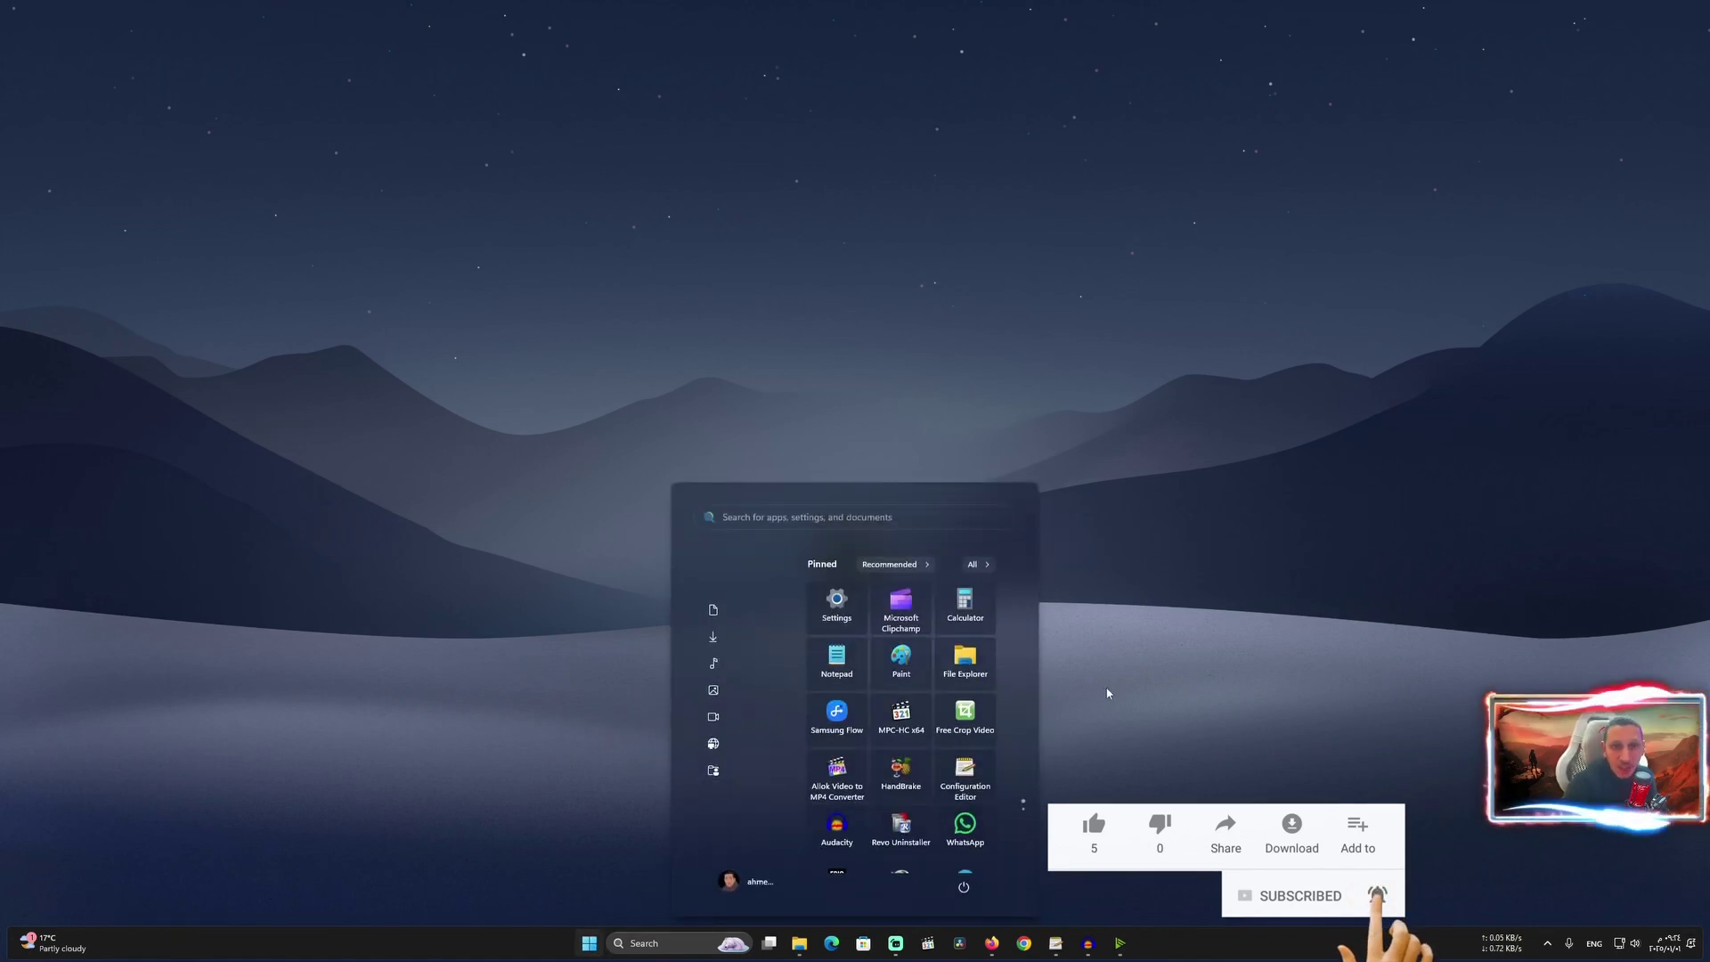